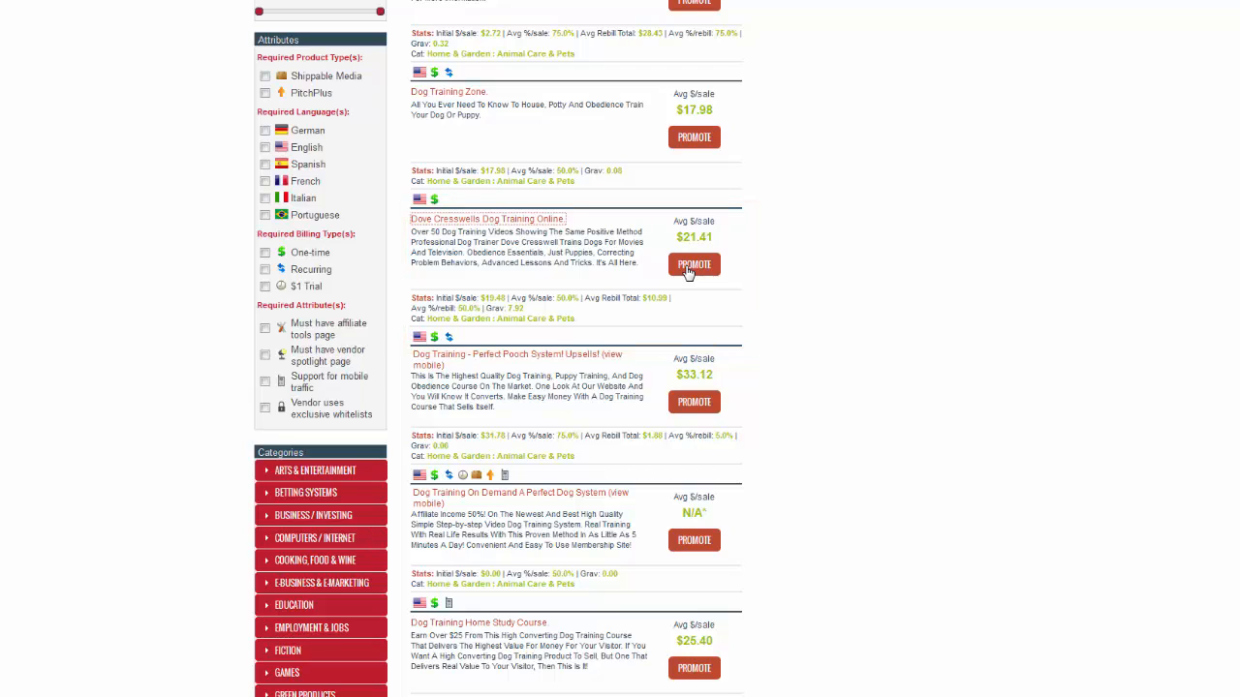
Create an affiliate HopLink for Dove Cresswells Dog Training Online with account nickname cbcsale and tracking ID a.
click(707, 265)
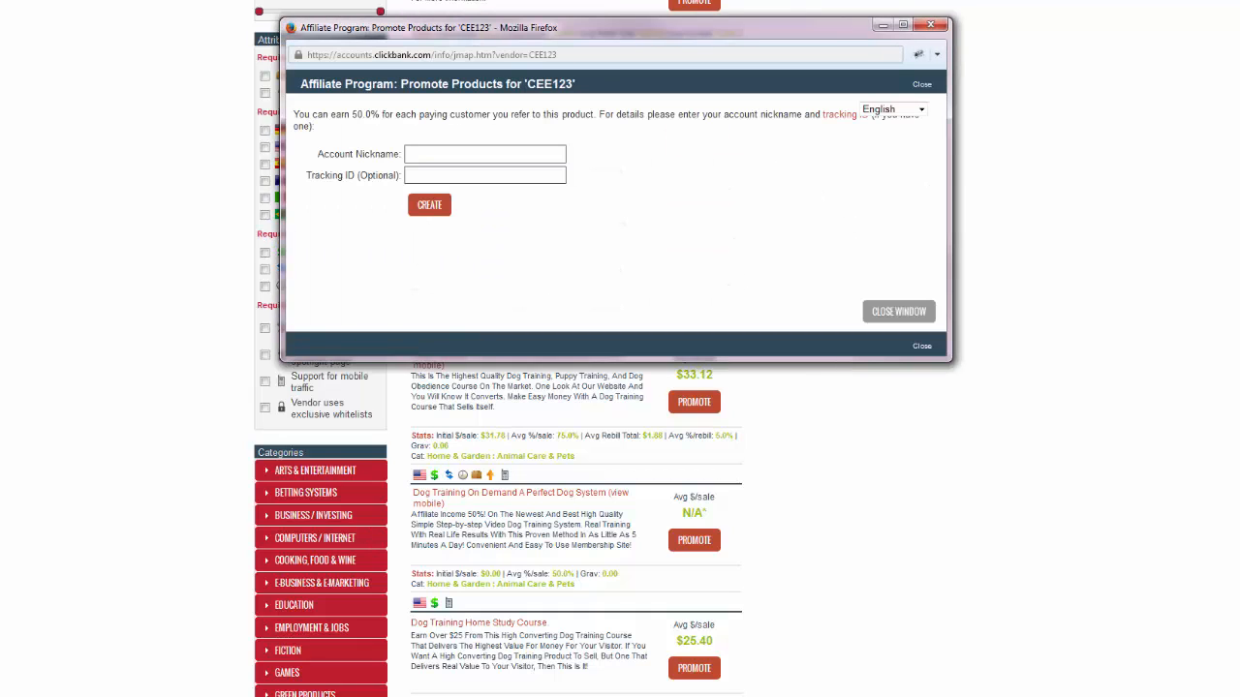
text(cbcsale)
double_click(509, 132)
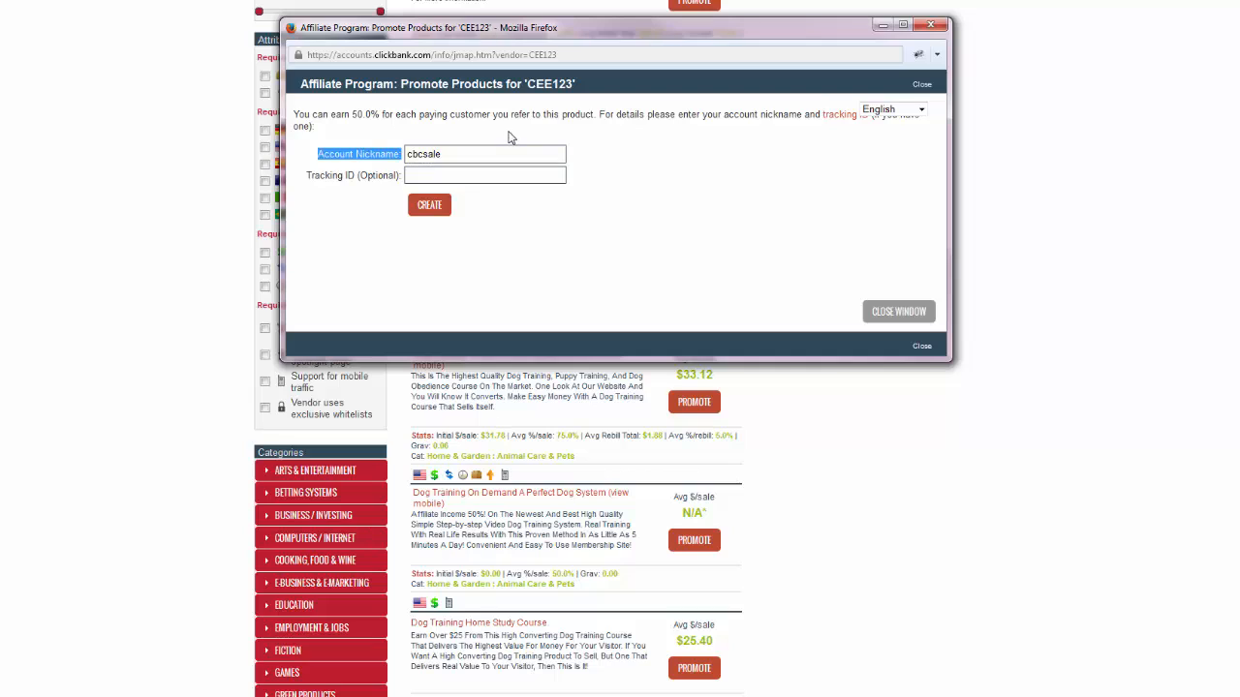
click(435, 172)
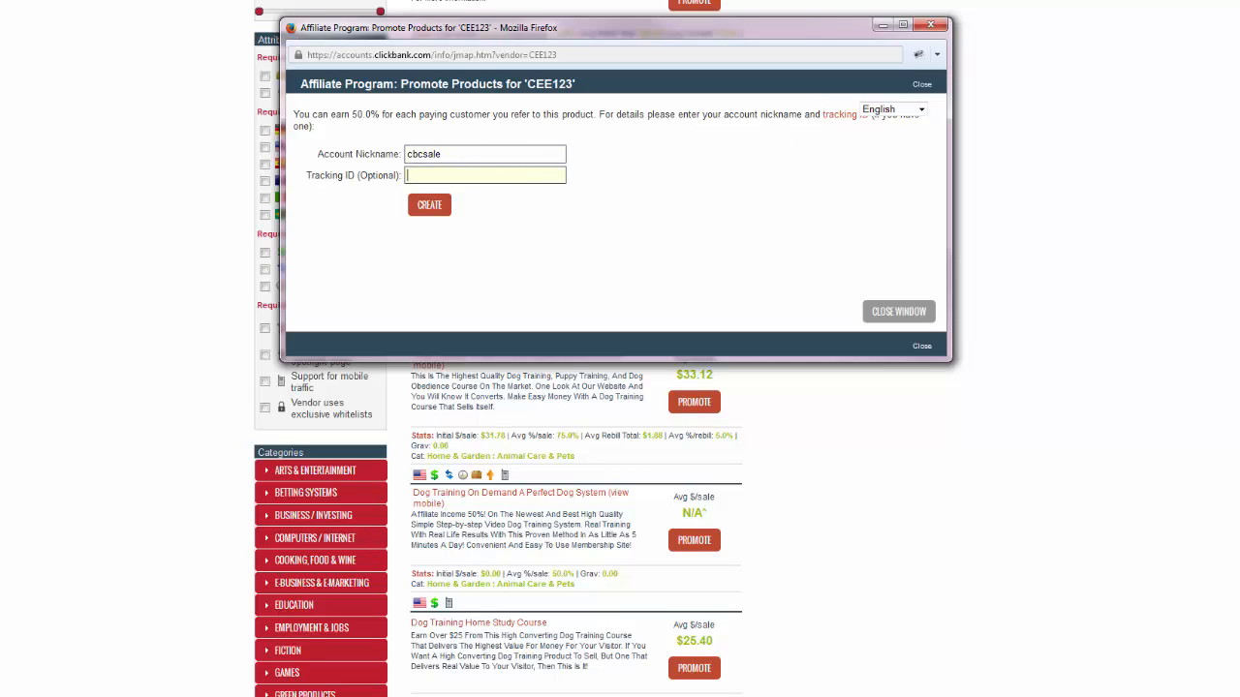
text(a)
click(429, 207)
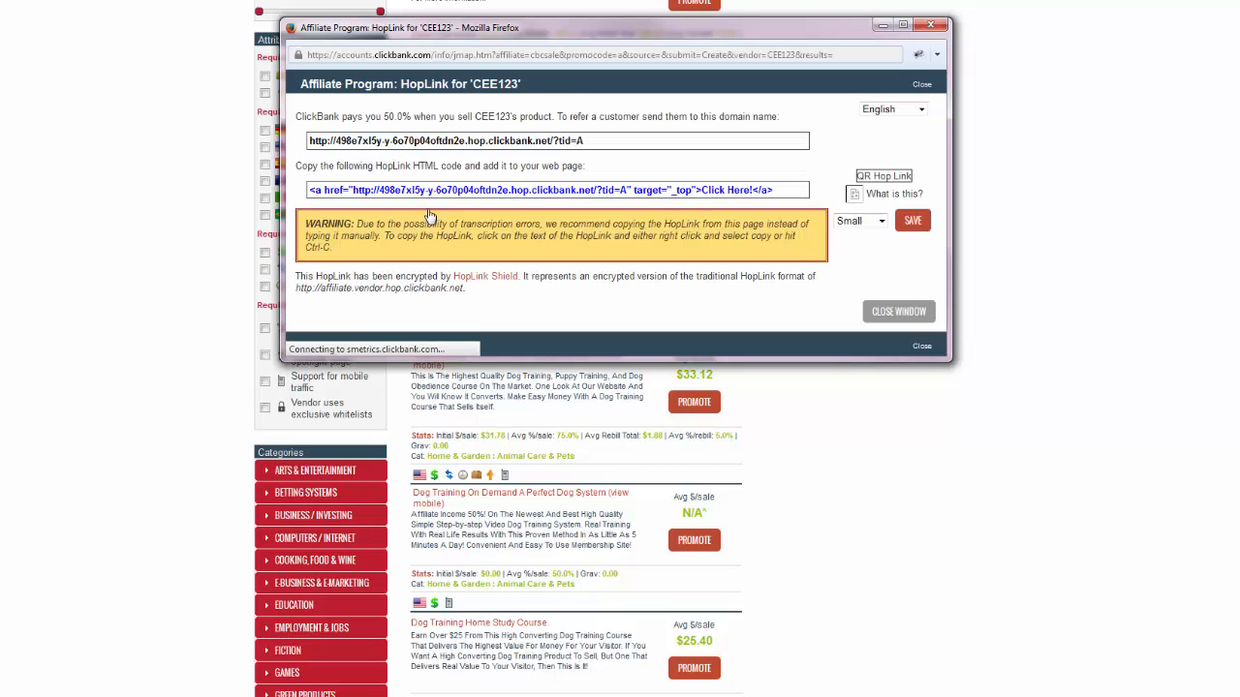
Copy the generated HopLink address and the vendor ID CEE123, and close the HopLink window.
drag(593, 141, 308, 141)
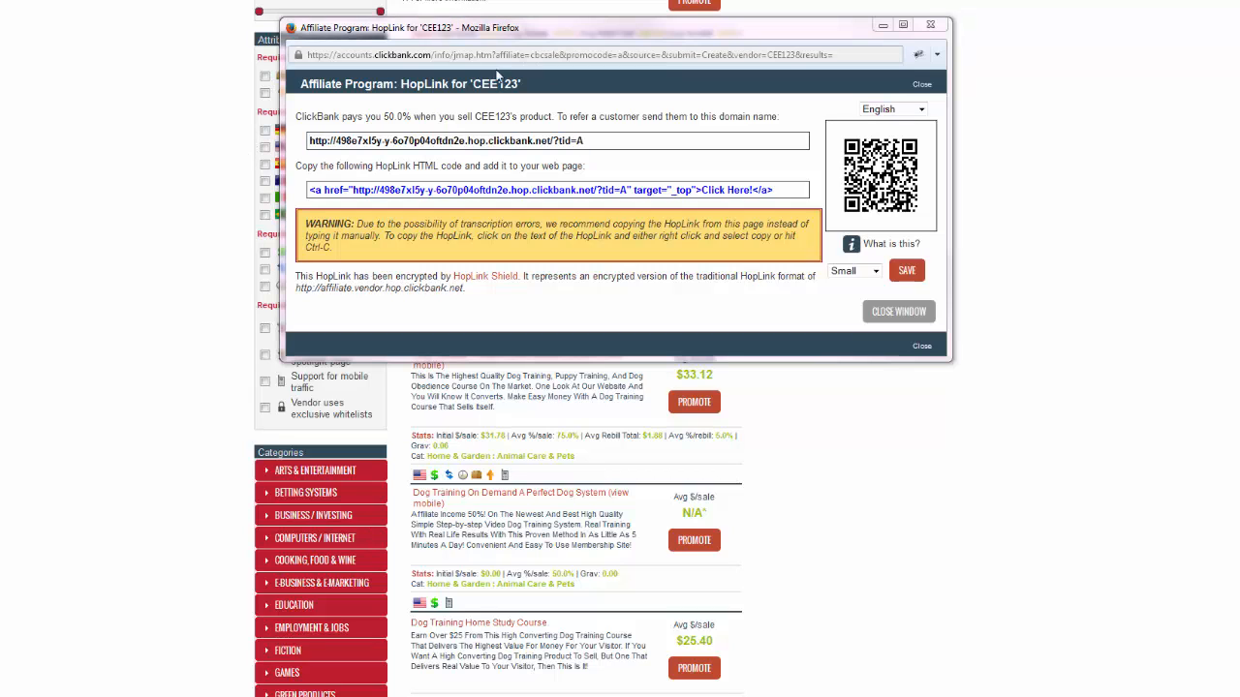
drag(474, 83, 519, 83)
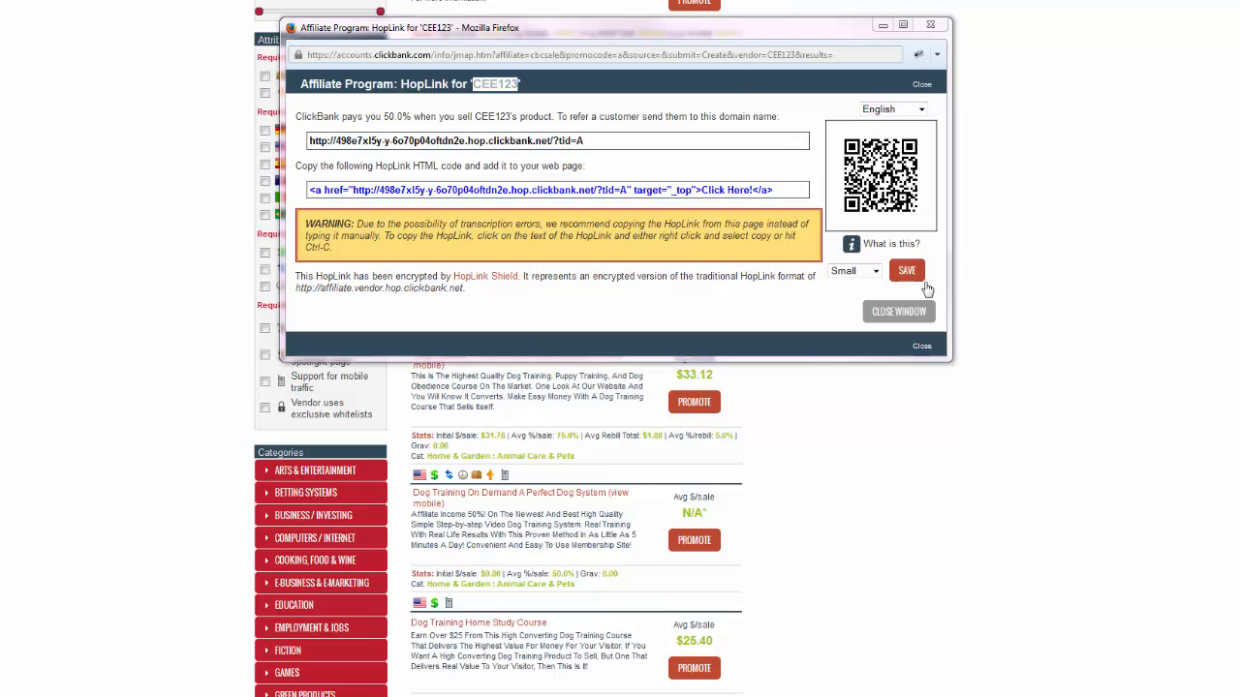
click(908, 316)
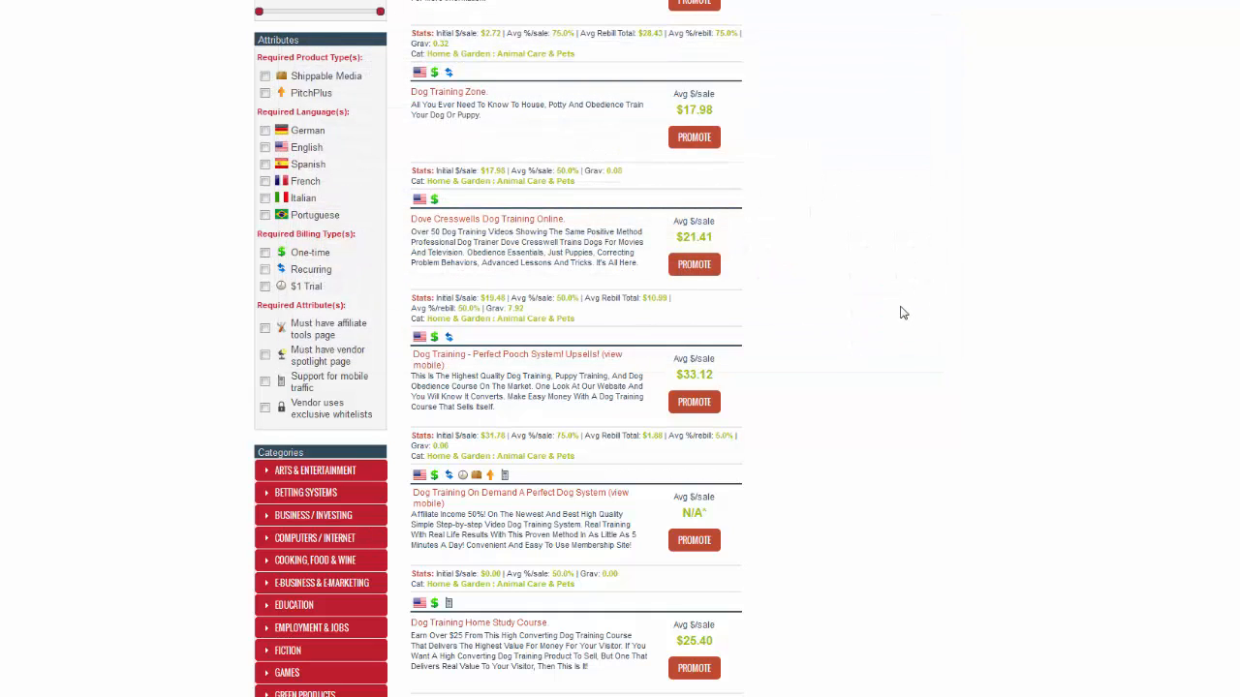
Copy the listing title Dove Cresswells Dog Training Online and open the product's sales page.
drag(570, 227, 405, 230)
key(ctrl+c)
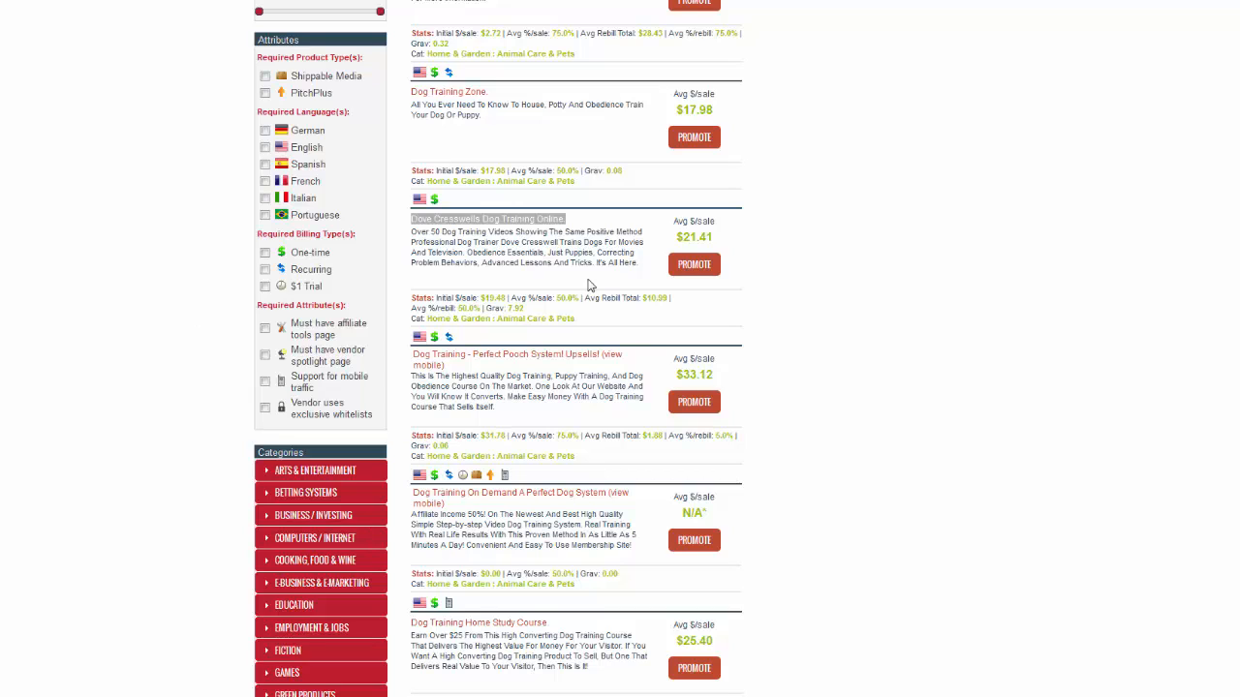
click(504, 224)
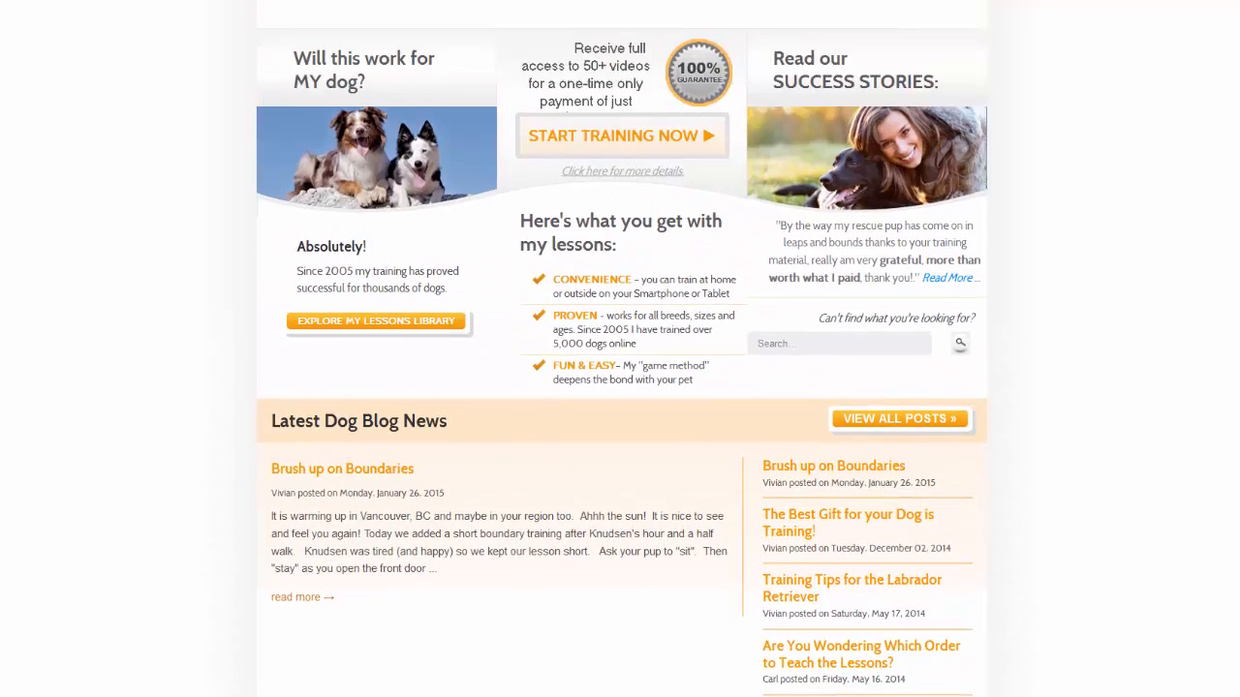
Copy the link address of the Get Instant Access Now button on the sales page.
scroll(943, 70, up, 3)
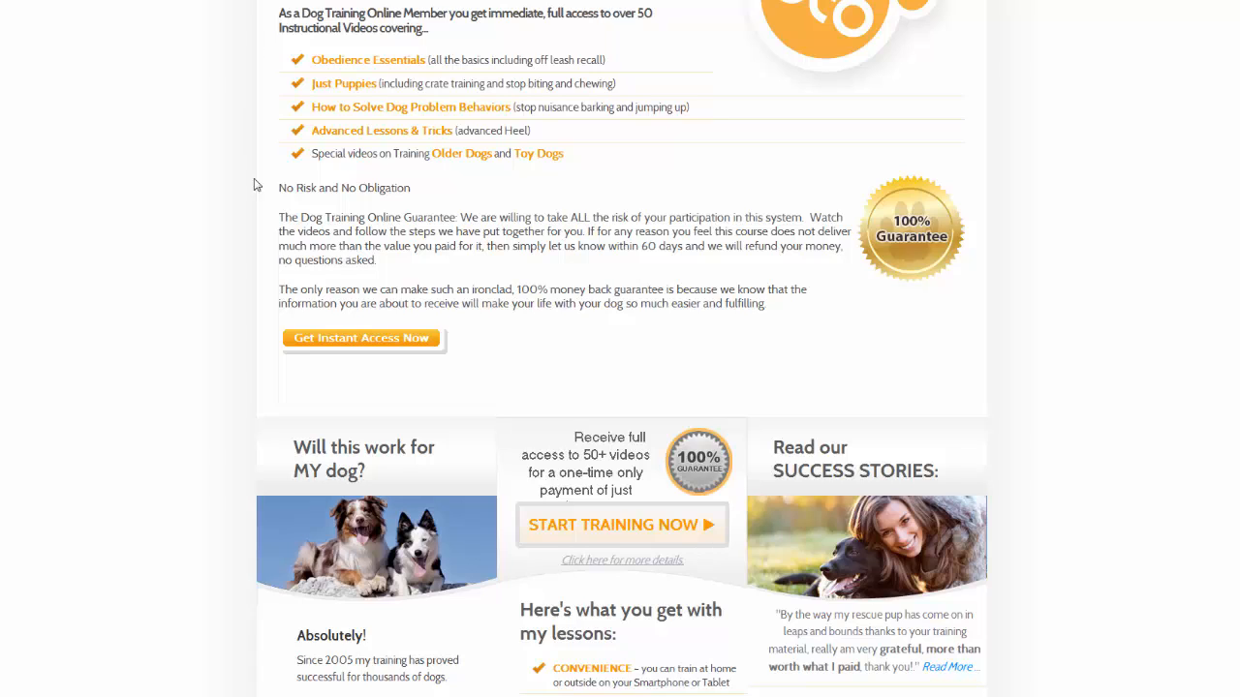
right_click(366, 338)
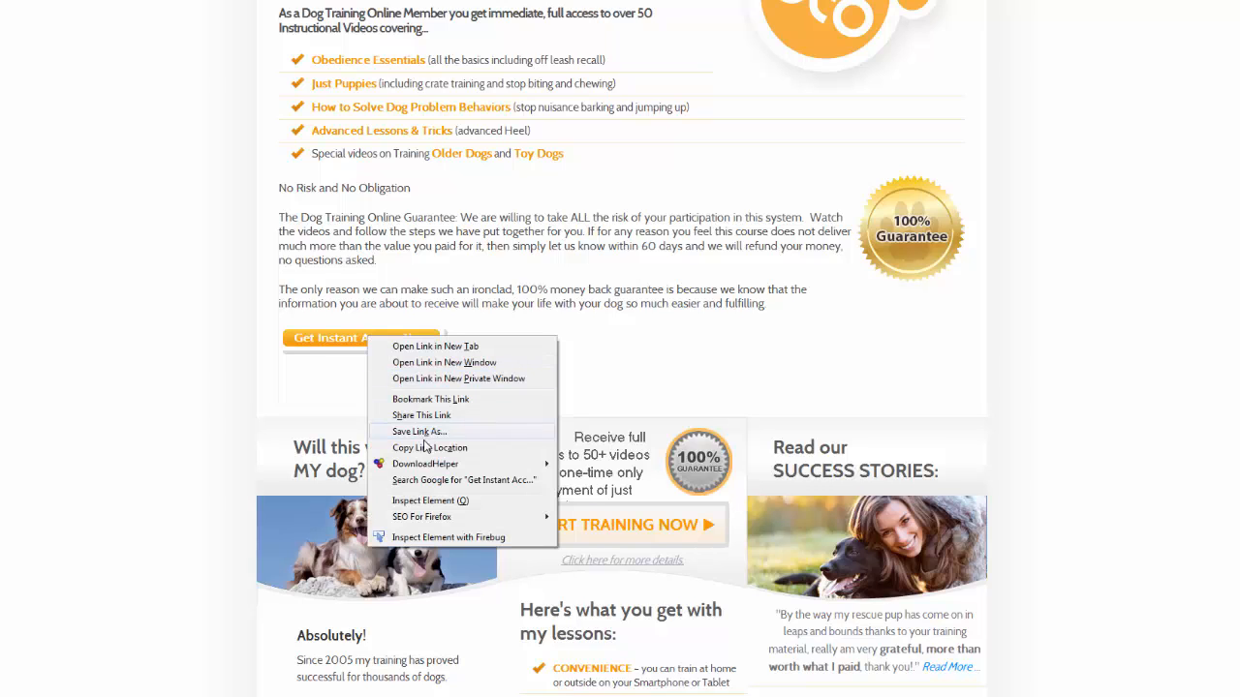
click(427, 452)
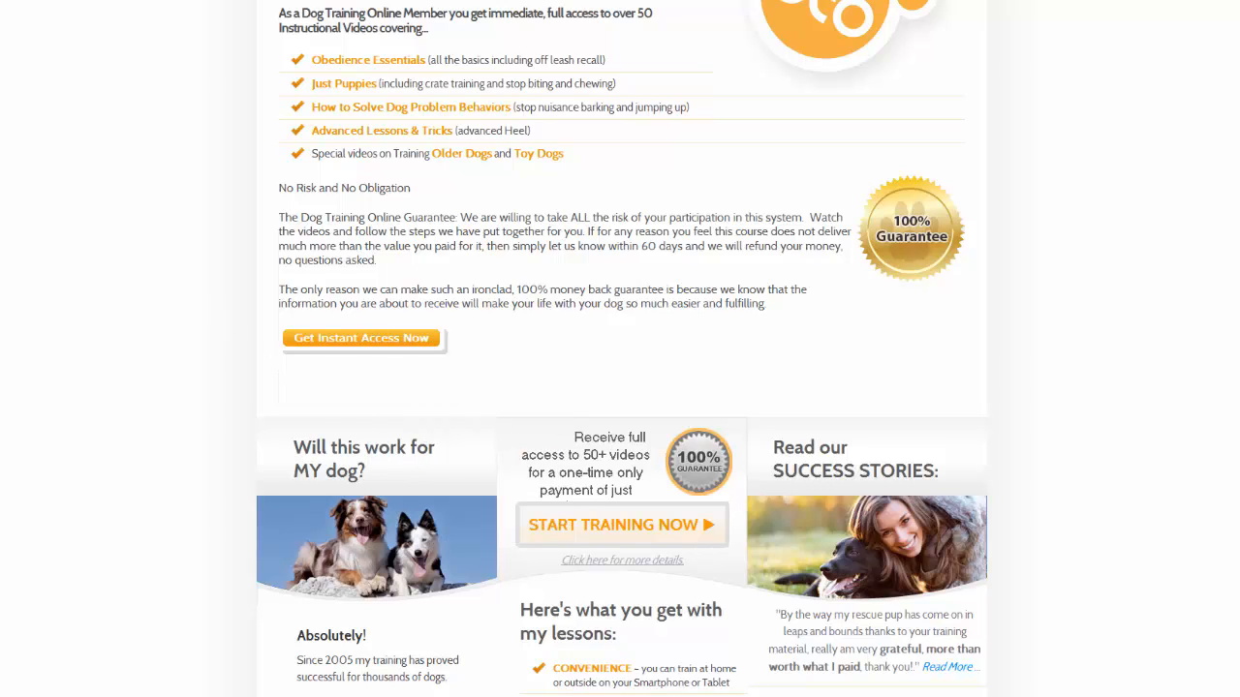
drag(10, 92, 570, 224)
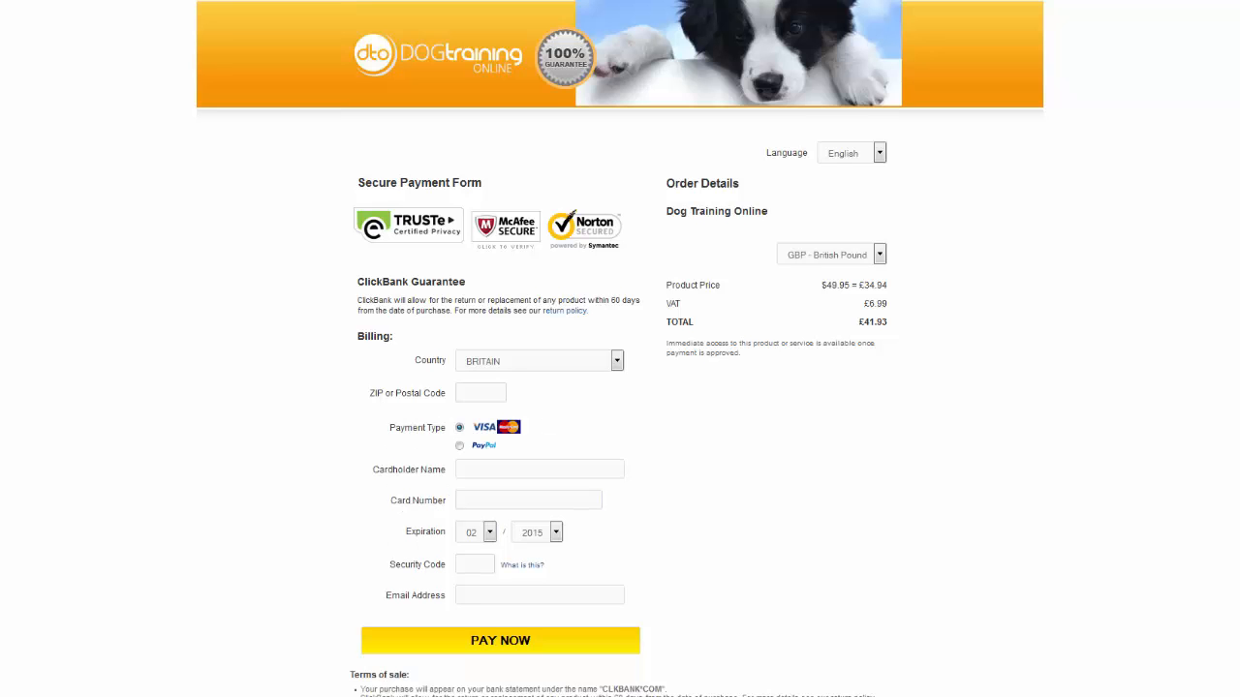
In the CB Click Sale dashboard, add a new campaign named Dove Cresswells Dog Training Online.
scroll(620, 348, down, 3)
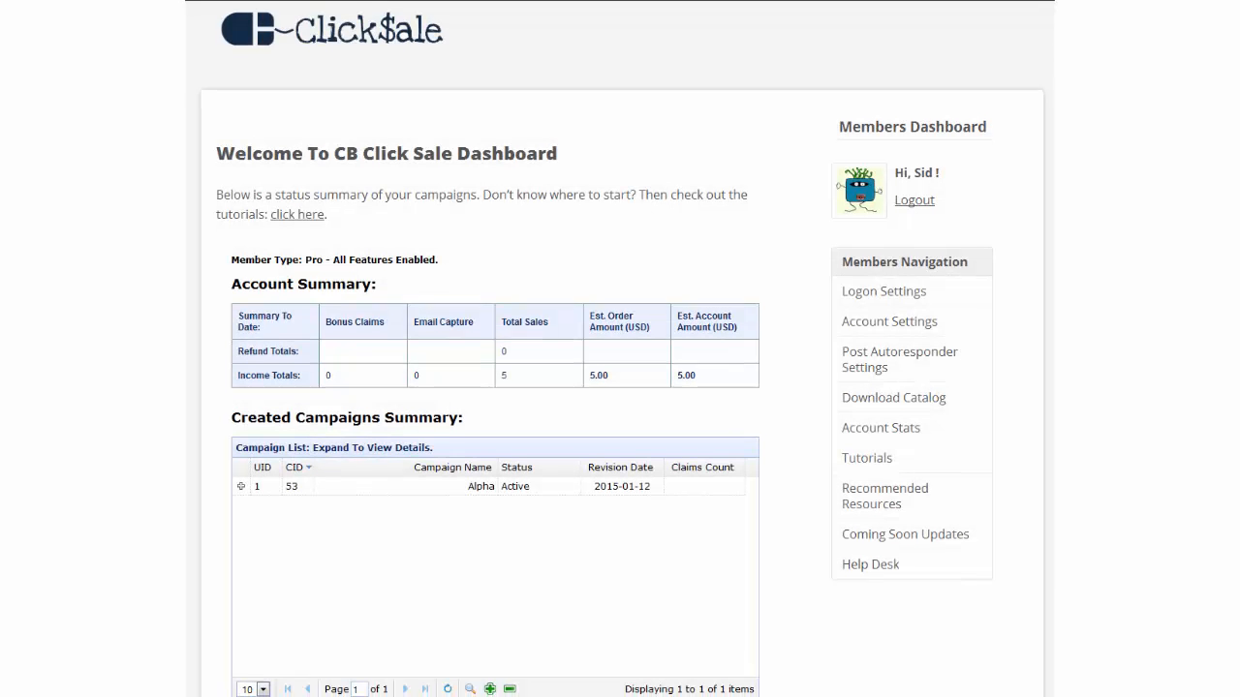
scroll(620, 349, down, 5)
scroll(619, 349, down, 1)
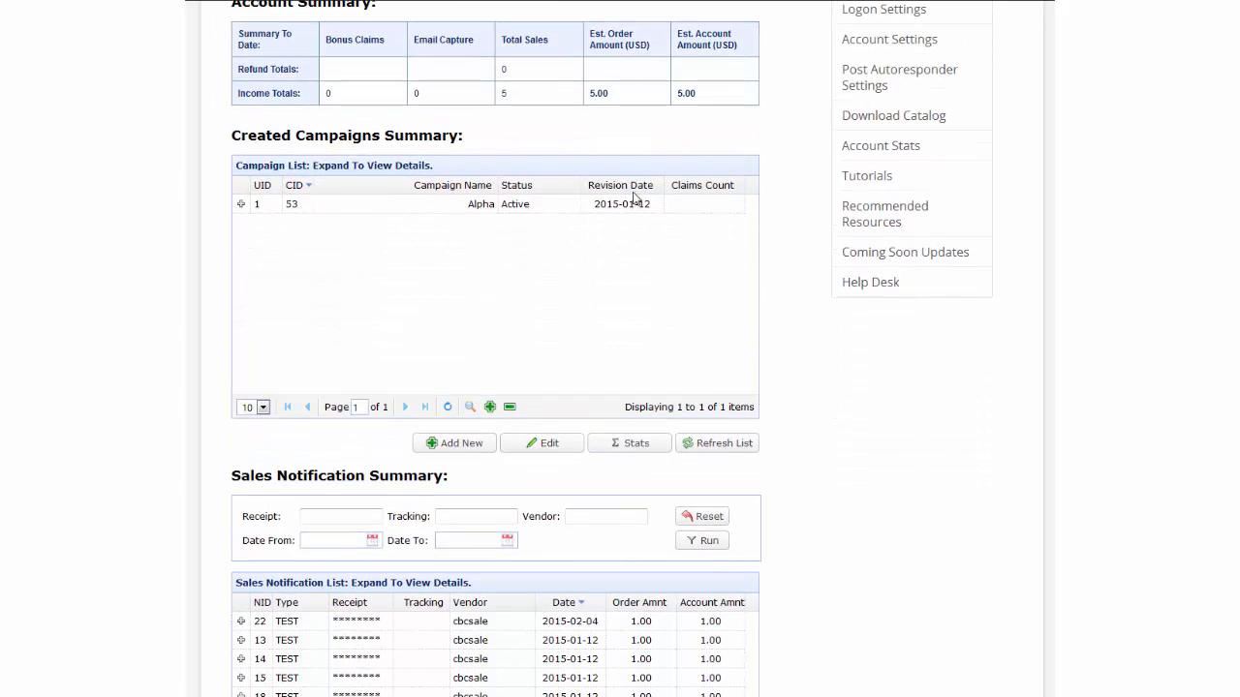
click(457, 443)
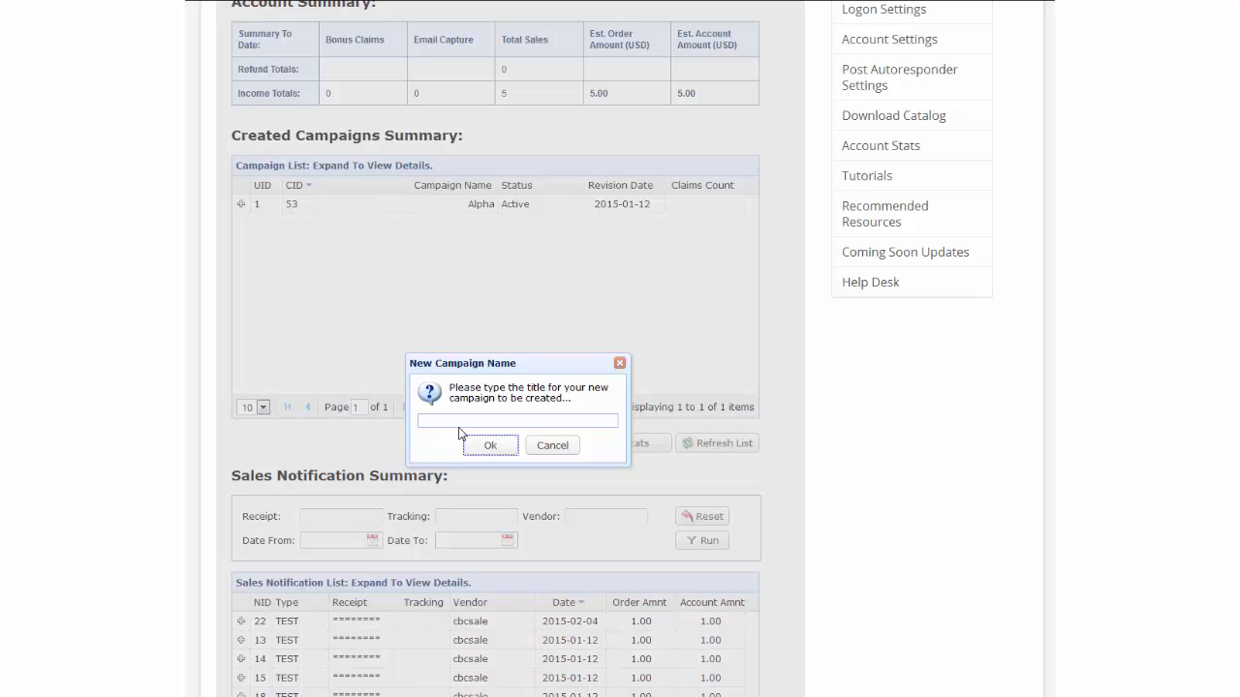
click(447, 422)
key(ctrl+v)
click(490, 446)
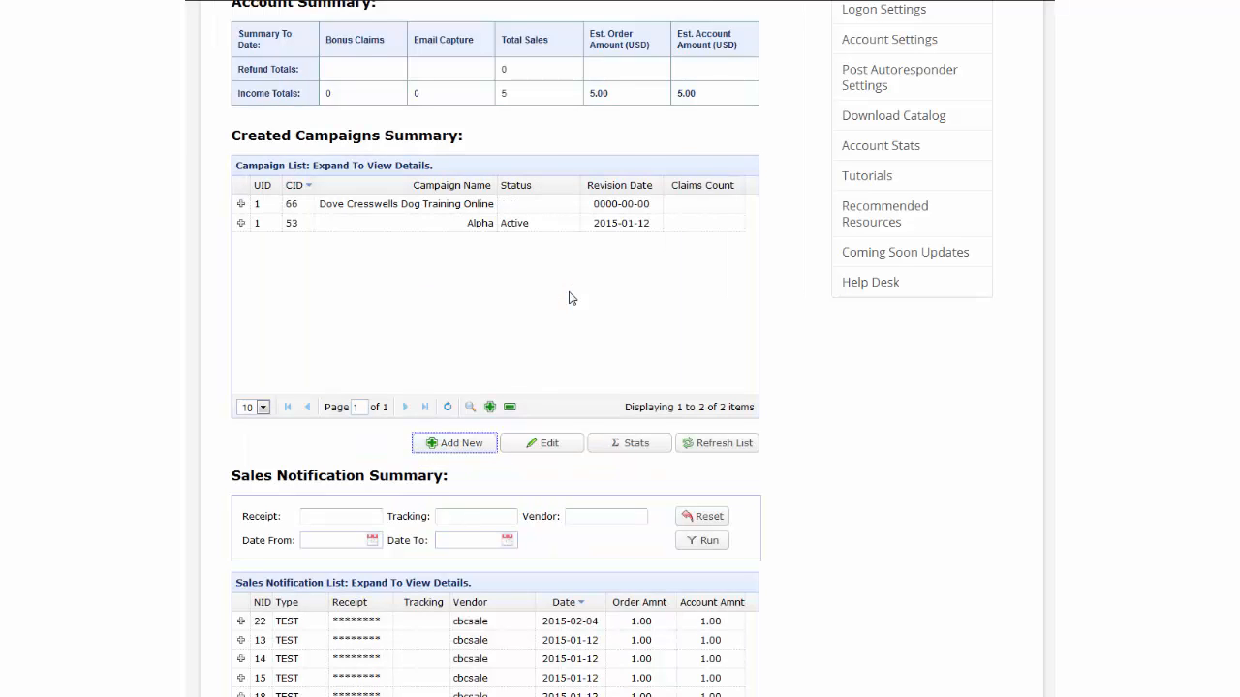
Open the Dove Cresswells Dog Training Online campaign for editing and copy the product title from campaign.txt in Notepad into CB Product Name.
click(410, 204)
click(546, 442)
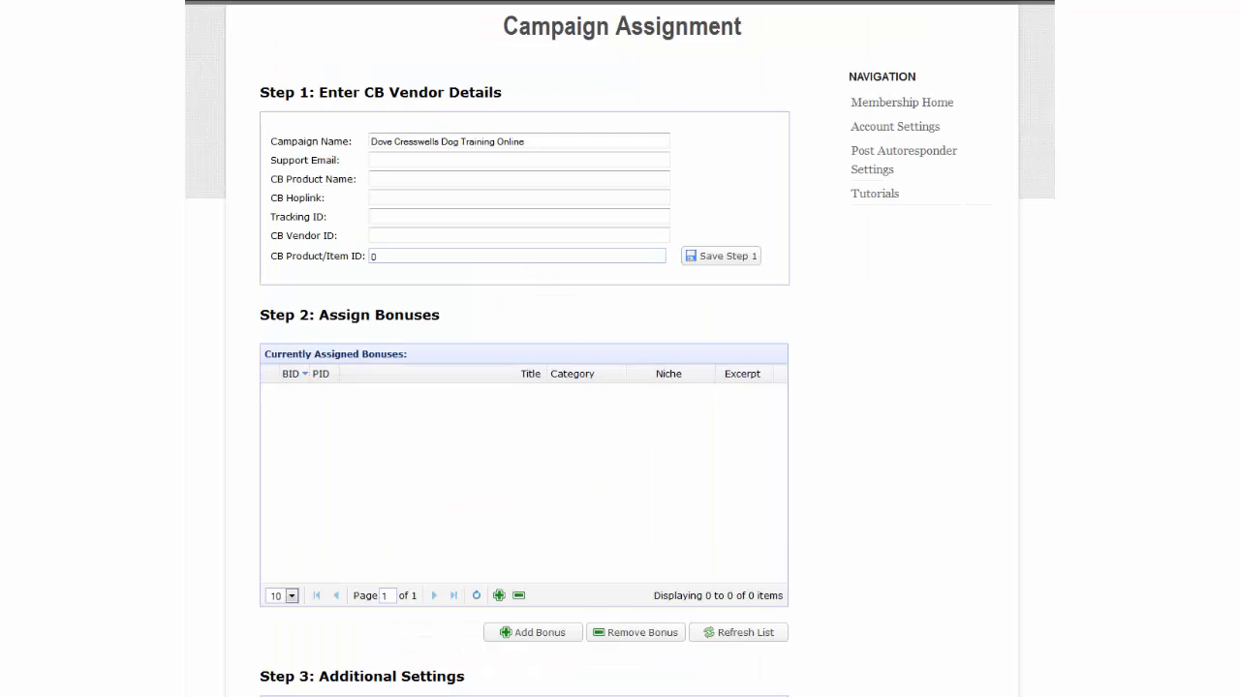
key(alt+Tab)
drag(683, 243, 928, 216)
click(761, 278)
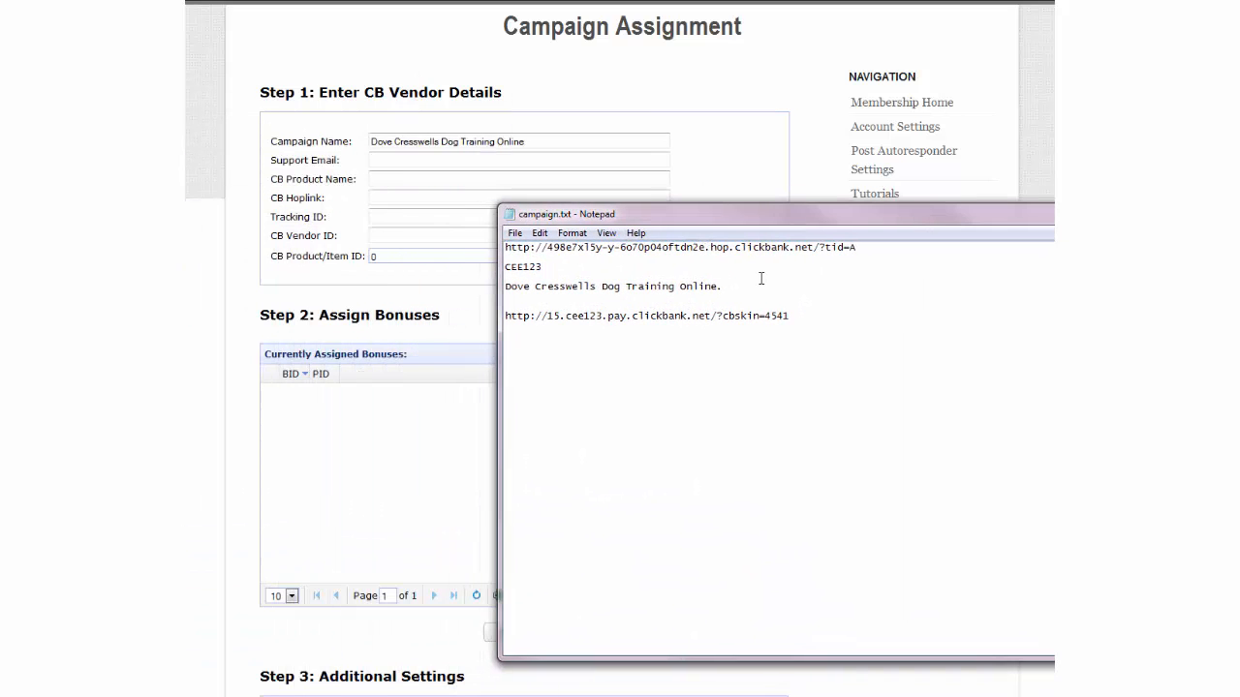
drag(719, 287, 505, 287)
key(ctrl+c)
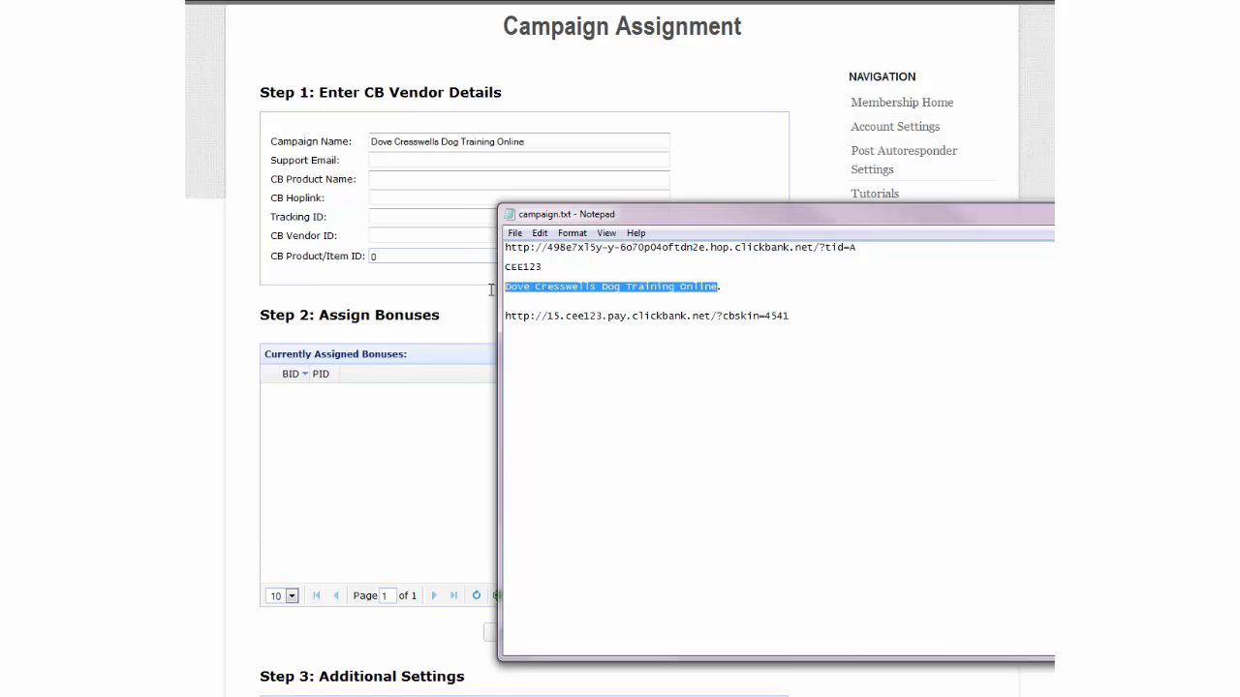
click(411, 183)
key(ctrl+v)
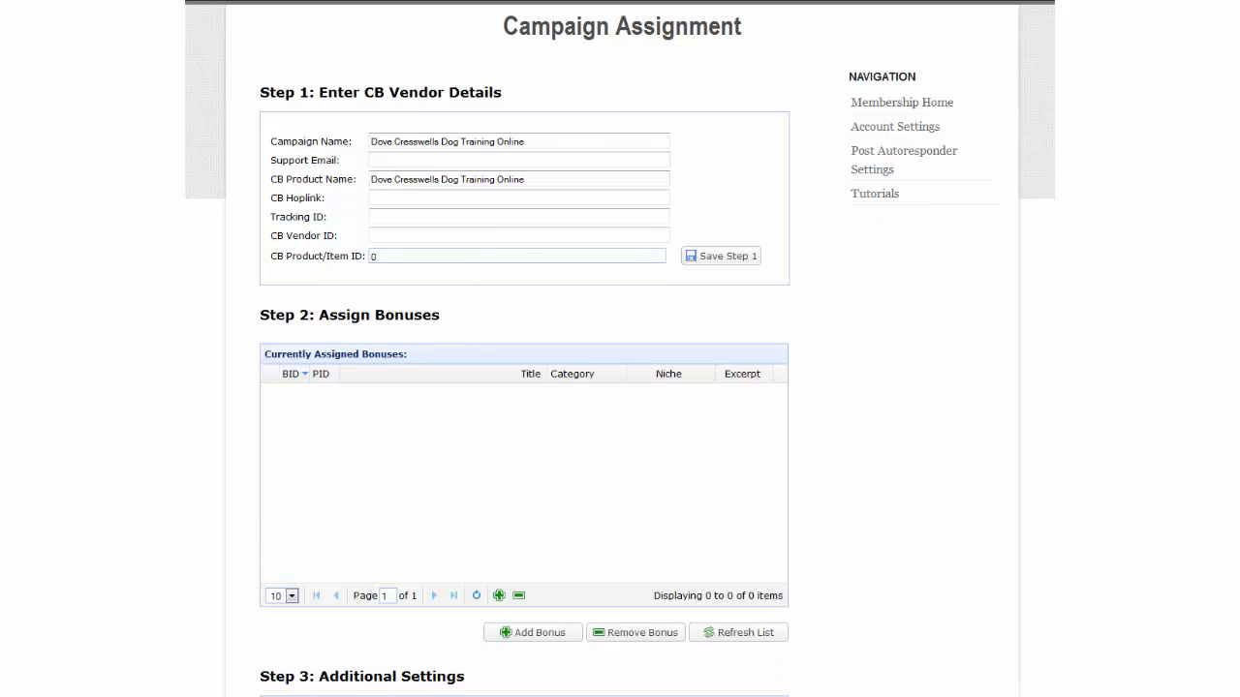
Copy the HopLink from campaign.txt in Notepad into CB Hoplink and set the Tracking ID to A.
key(alt+Tab)
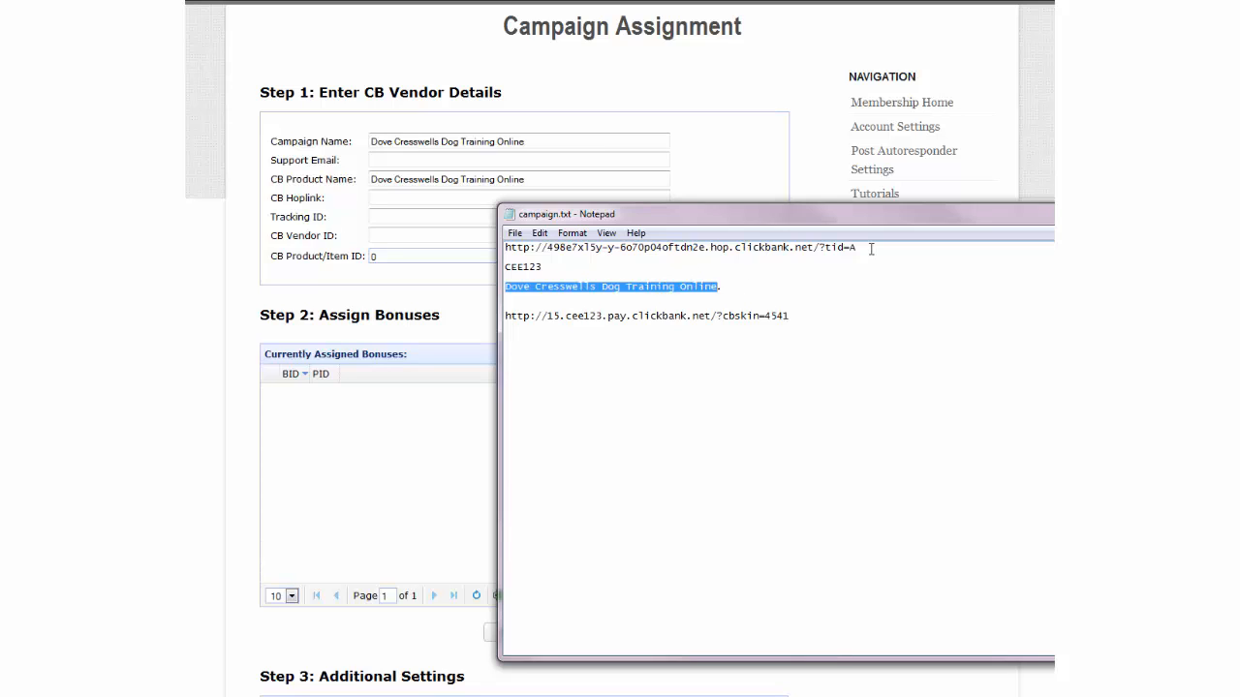
drag(871, 249, 500, 249)
key(ctrl+c)
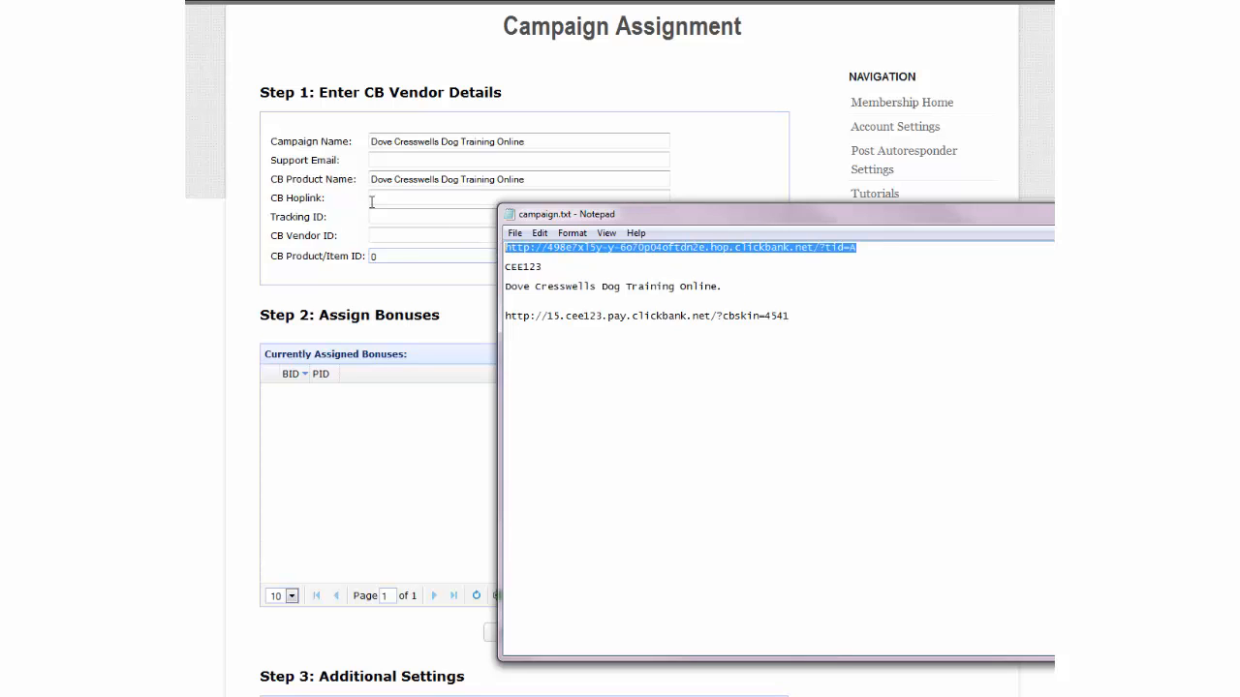
click(376, 199)
key(ctrl+v)
click(392, 240)
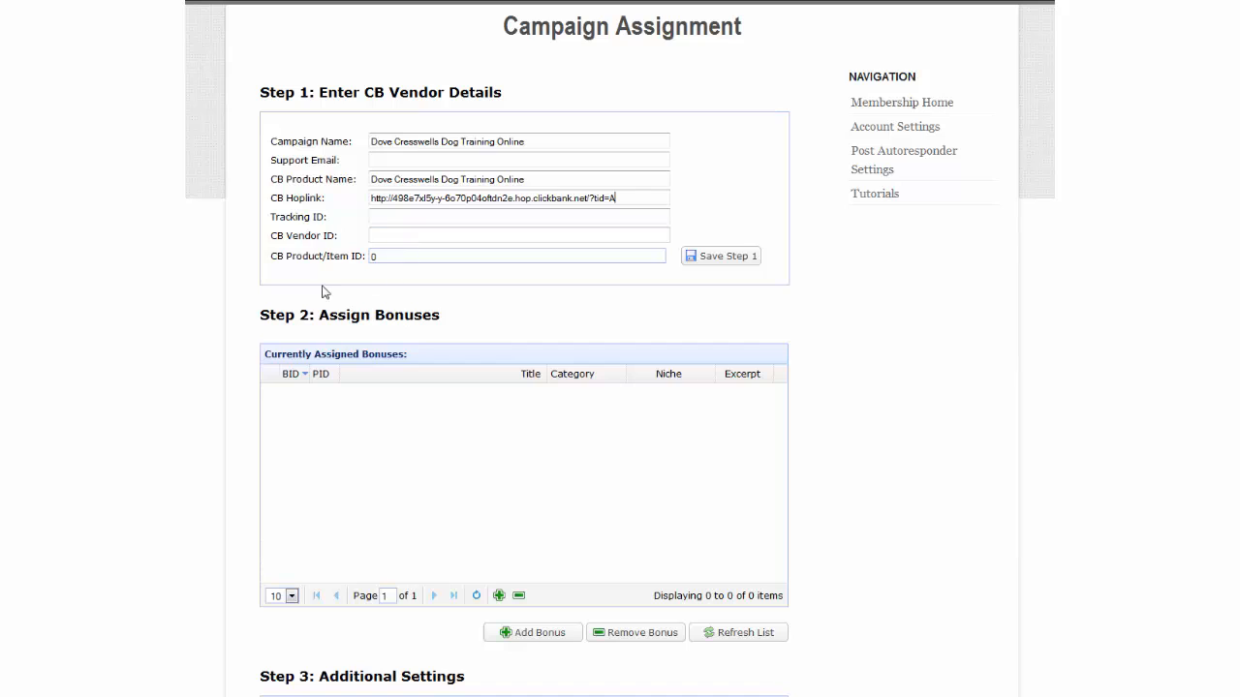
text(A)
Copy vendor ID CEE123 from campaign.txt in Notepad into CB Vendor ID and save the Step 1 vendor details.
click(392, 239)
key(alt+Tab)
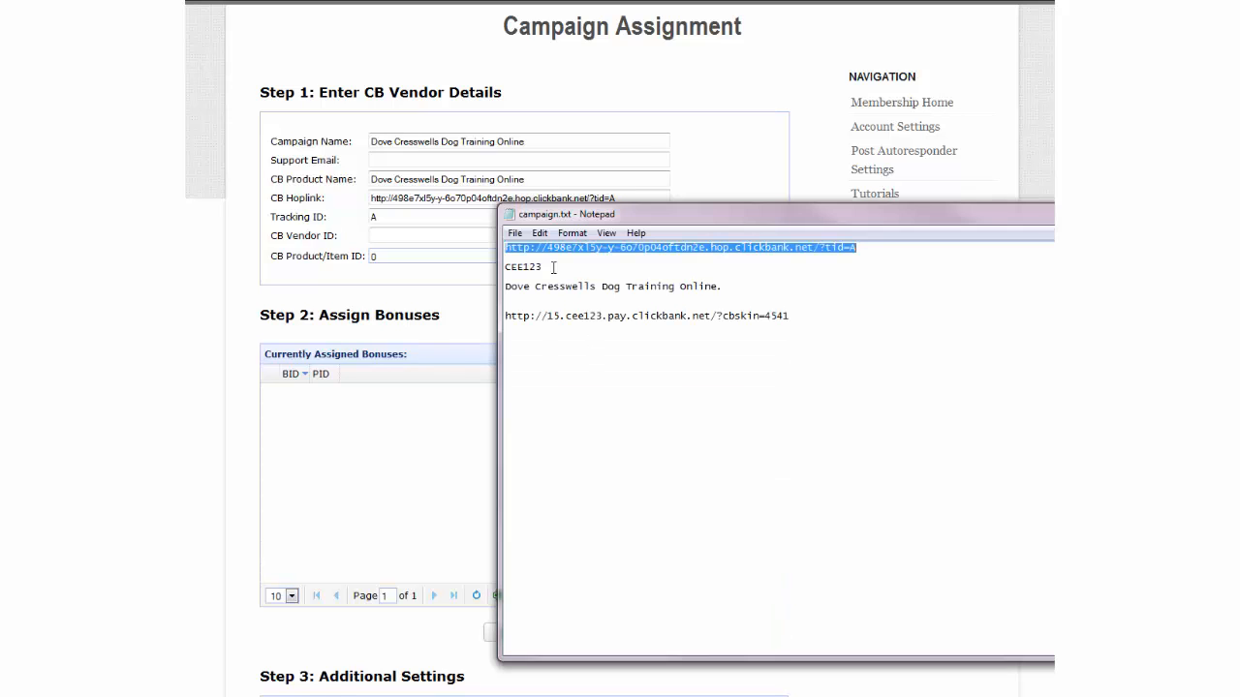
drag(545, 266, 498, 270)
key(ctrl+c)
click(388, 235)
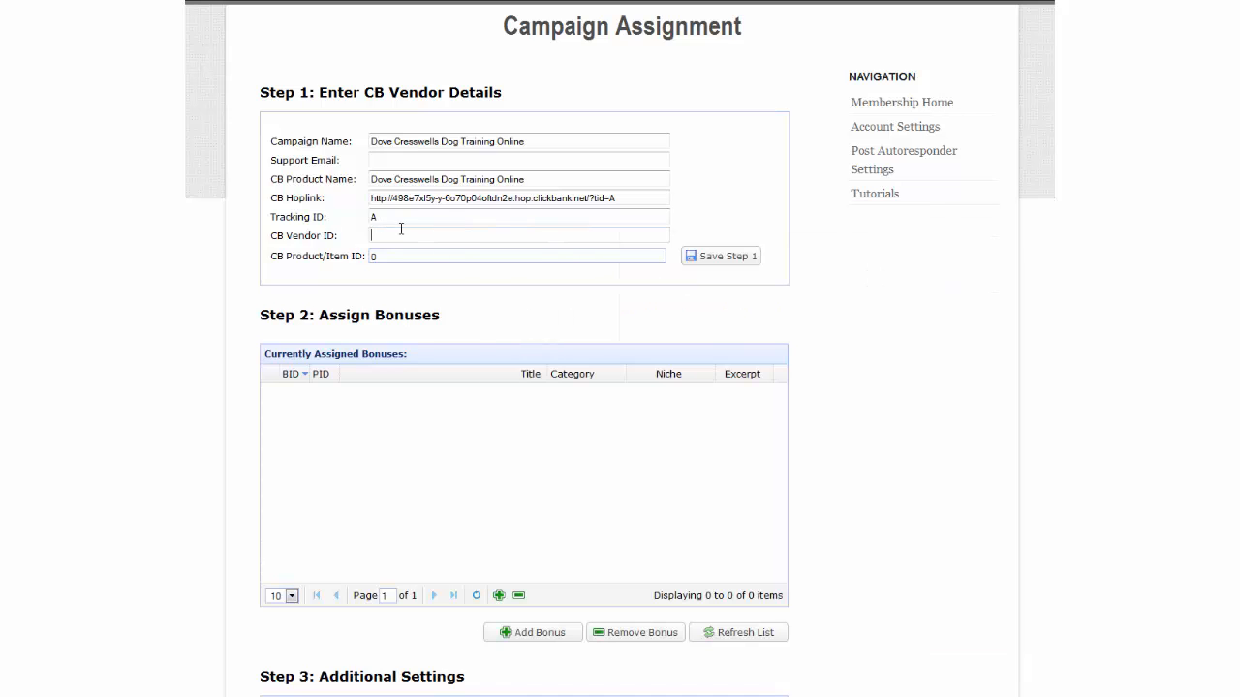
key(ctrl+v)
click(737, 255)
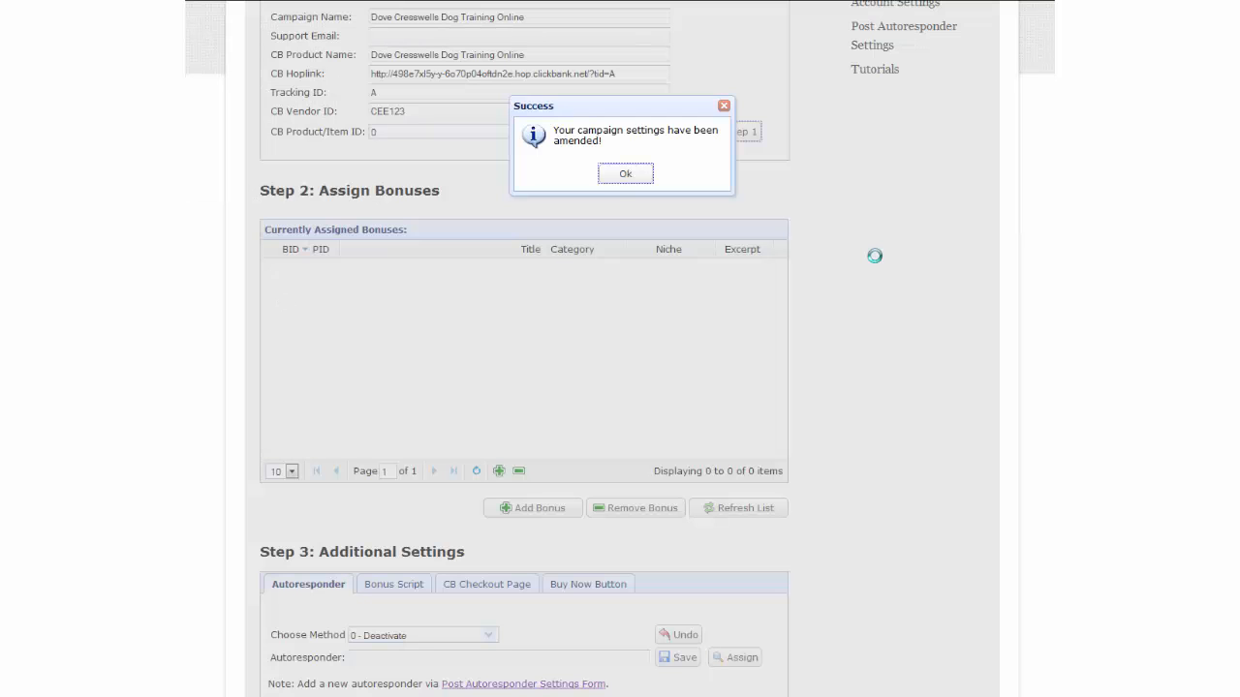
click(625, 175)
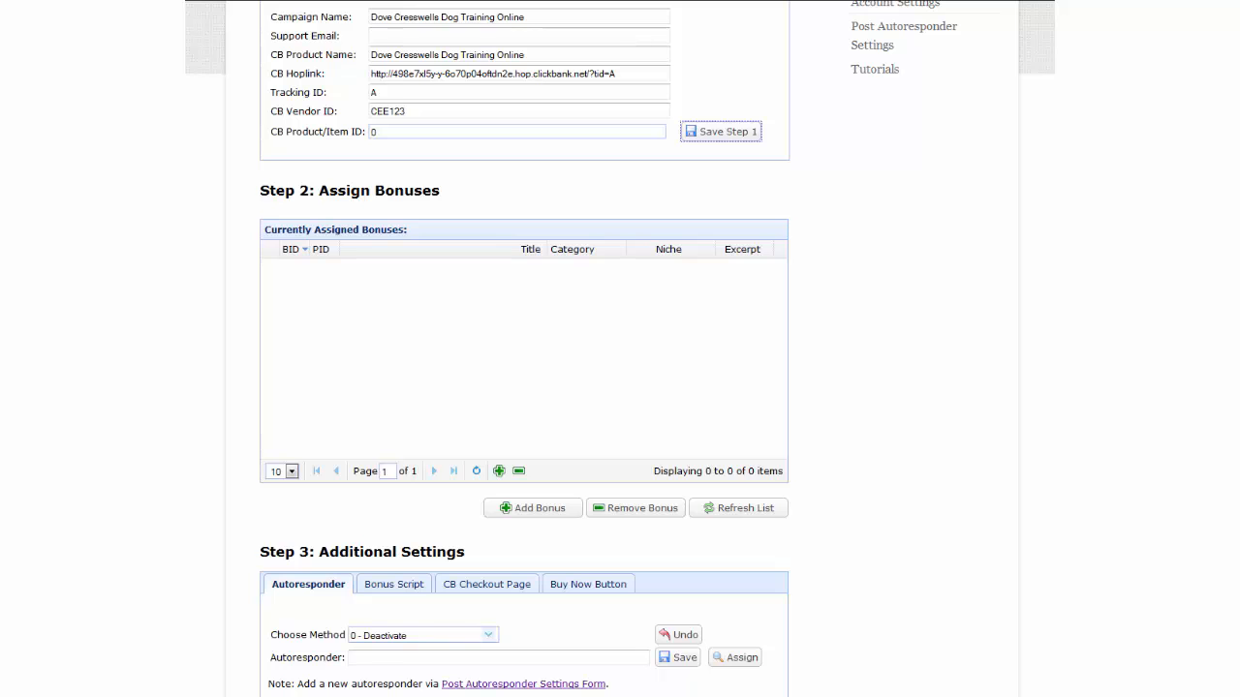
Start adding bonuses to the campaign and query the available bonuses for the Dogs niche.
scroll(620, 348, down, 3)
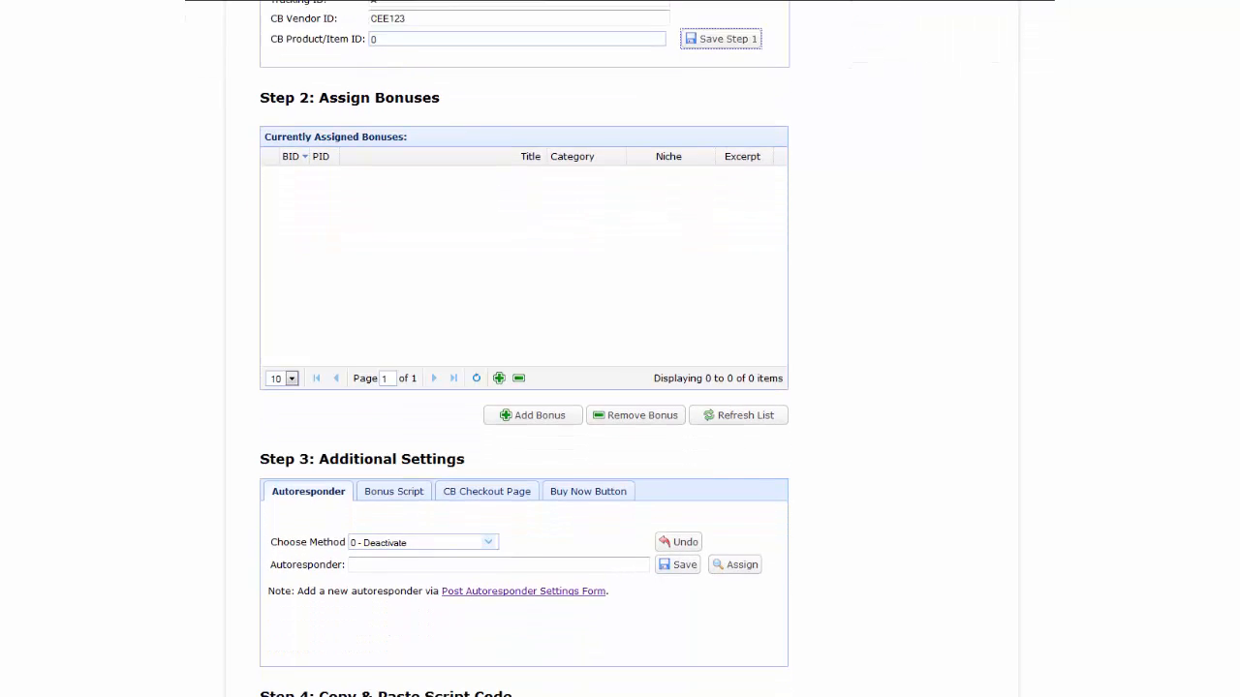
click(635, 356)
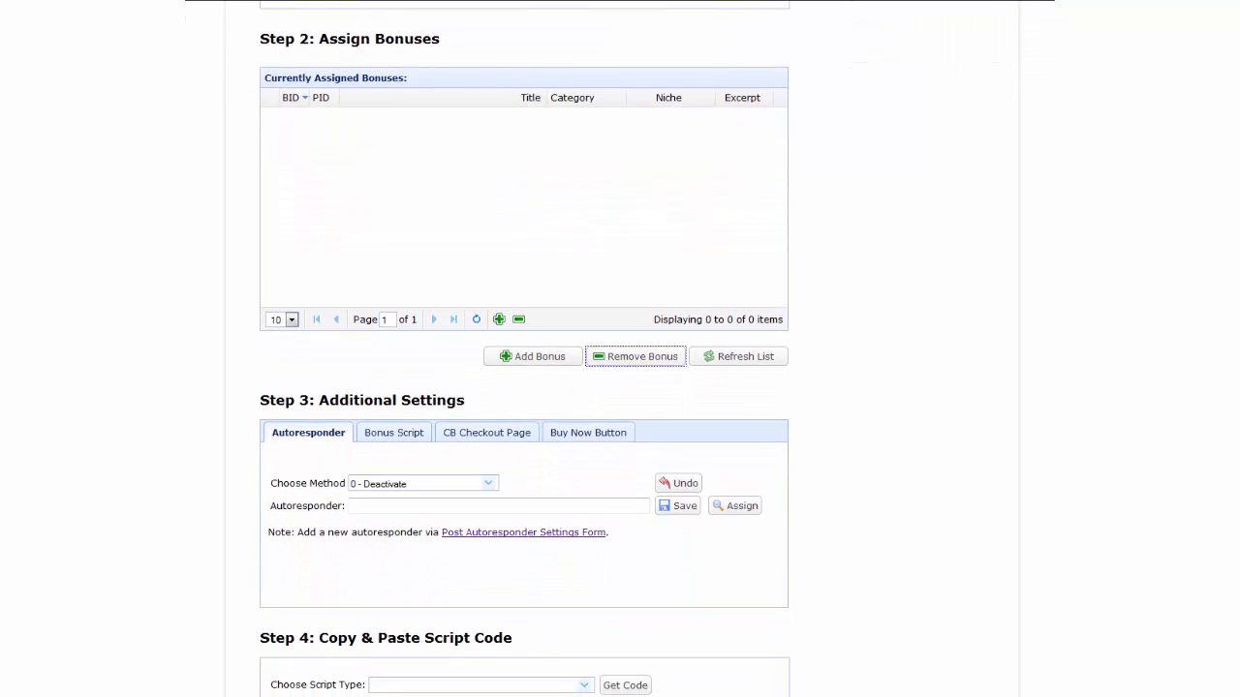
click(550, 357)
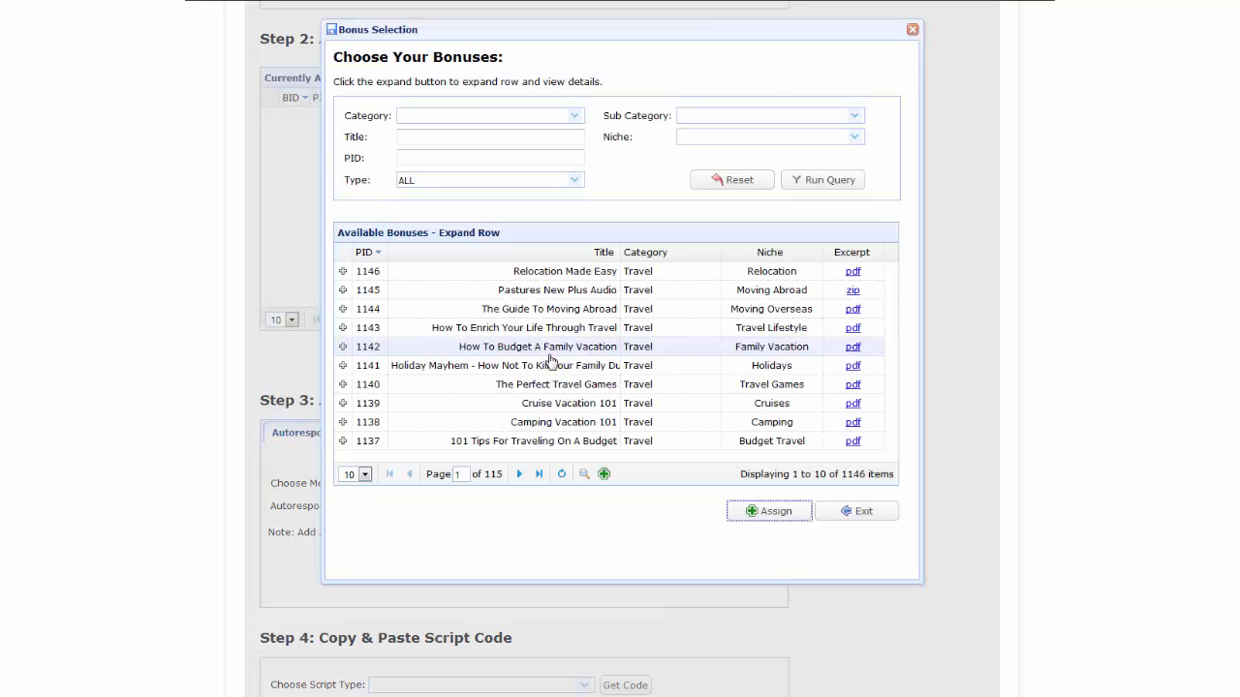
drag(480, 30, 523, 45)
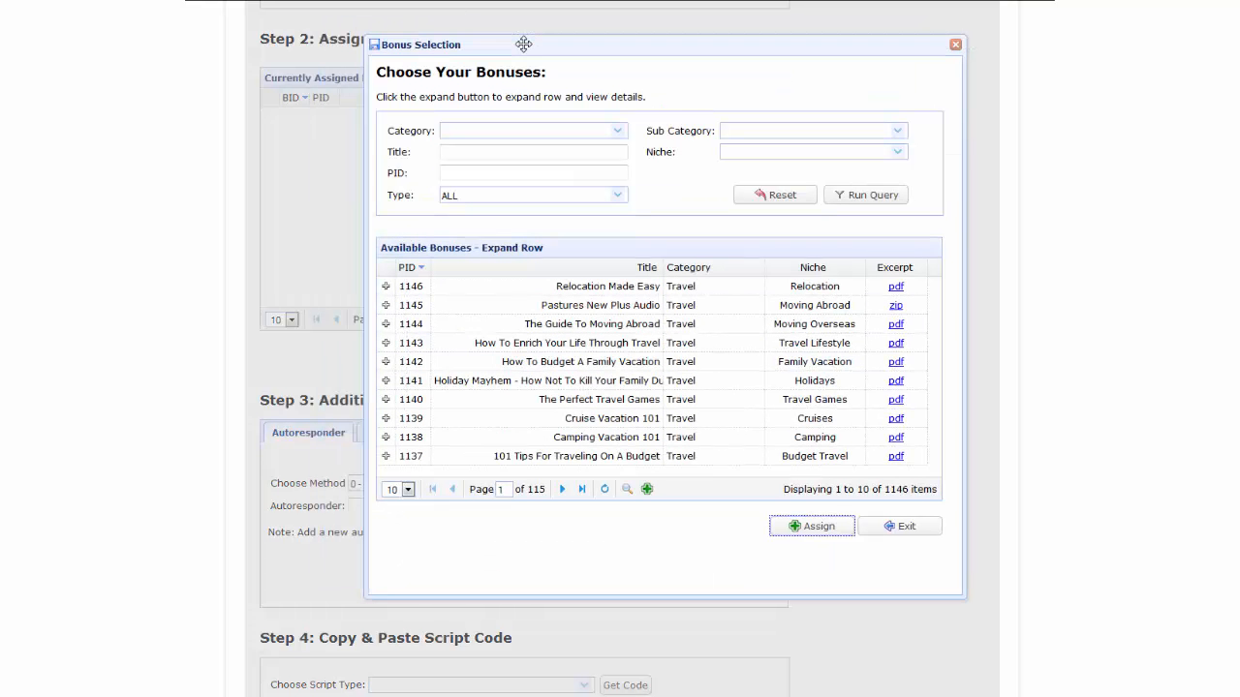
click(896, 155)
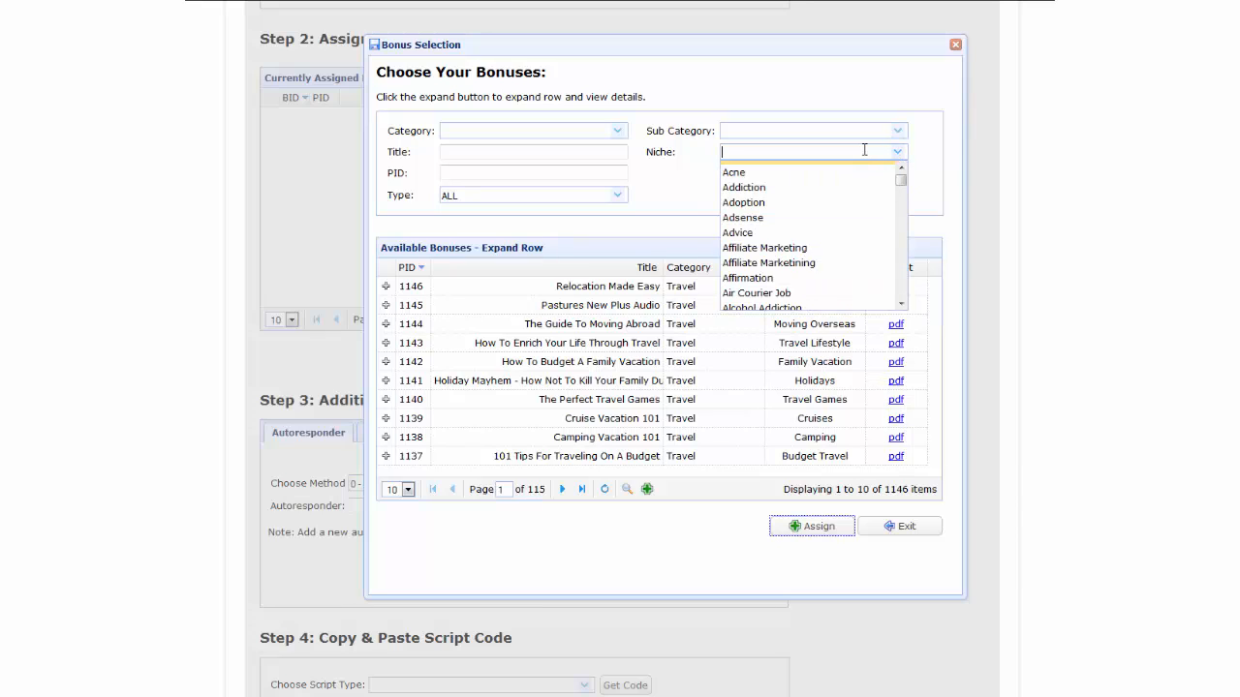
text(d)
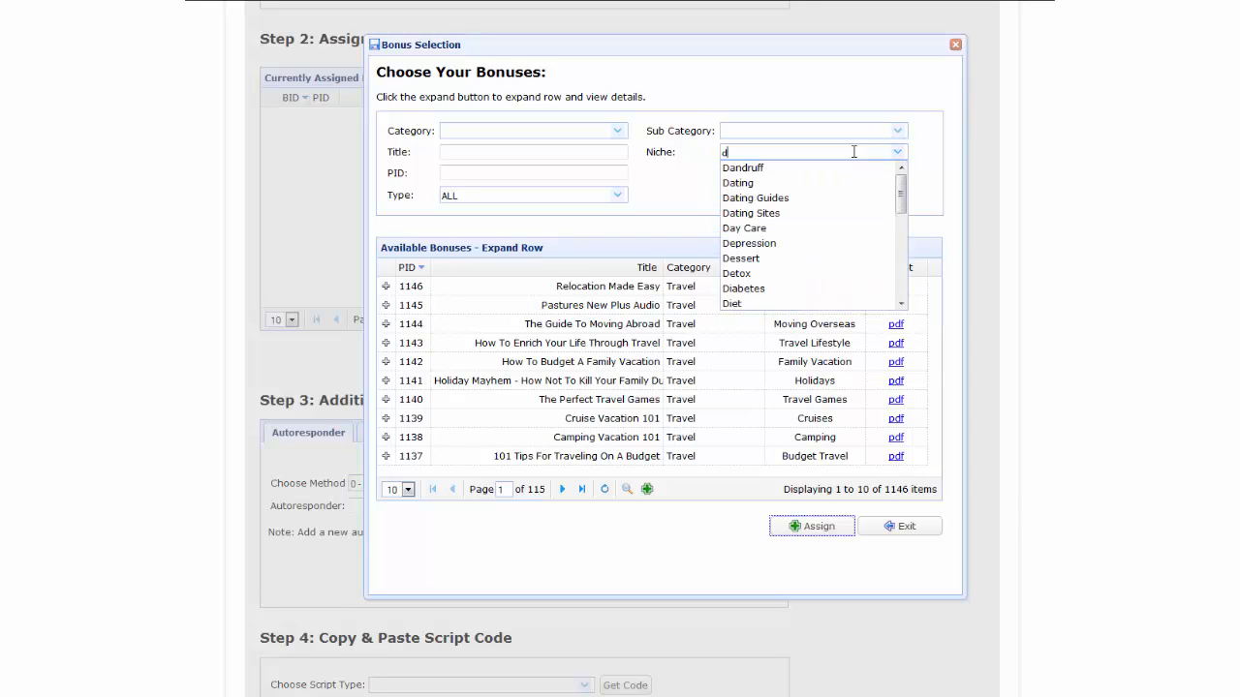
text(o)
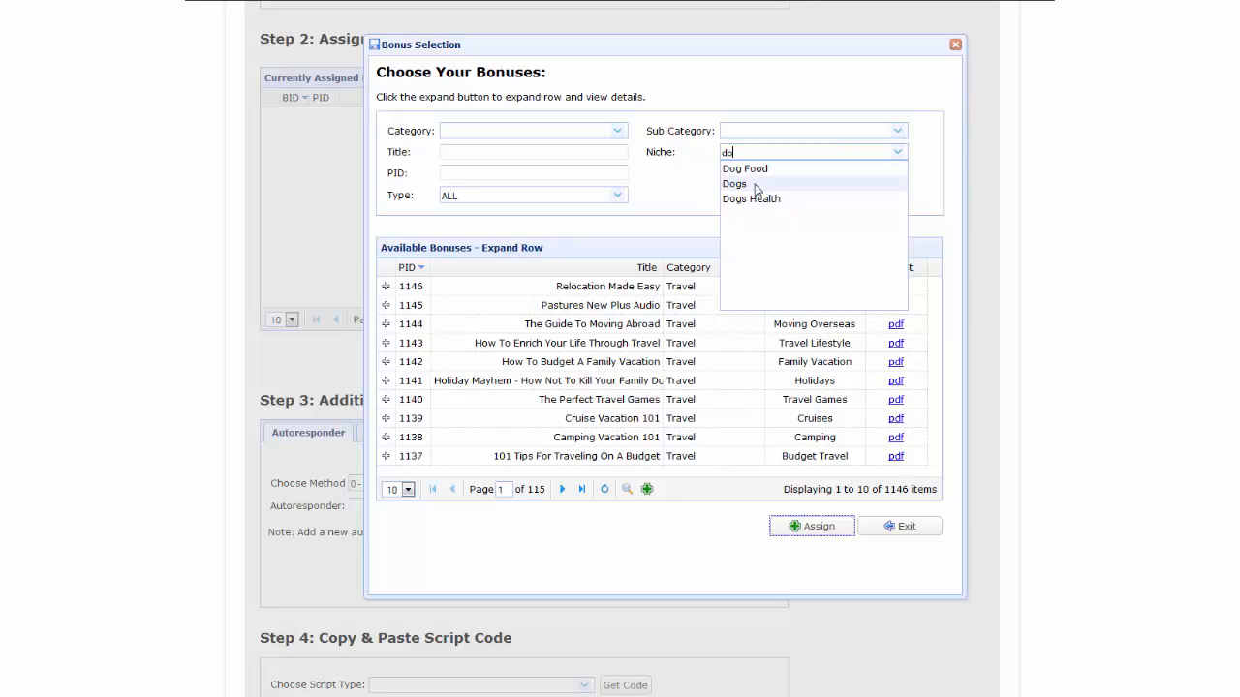
click(757, 186)
click(877, 195)
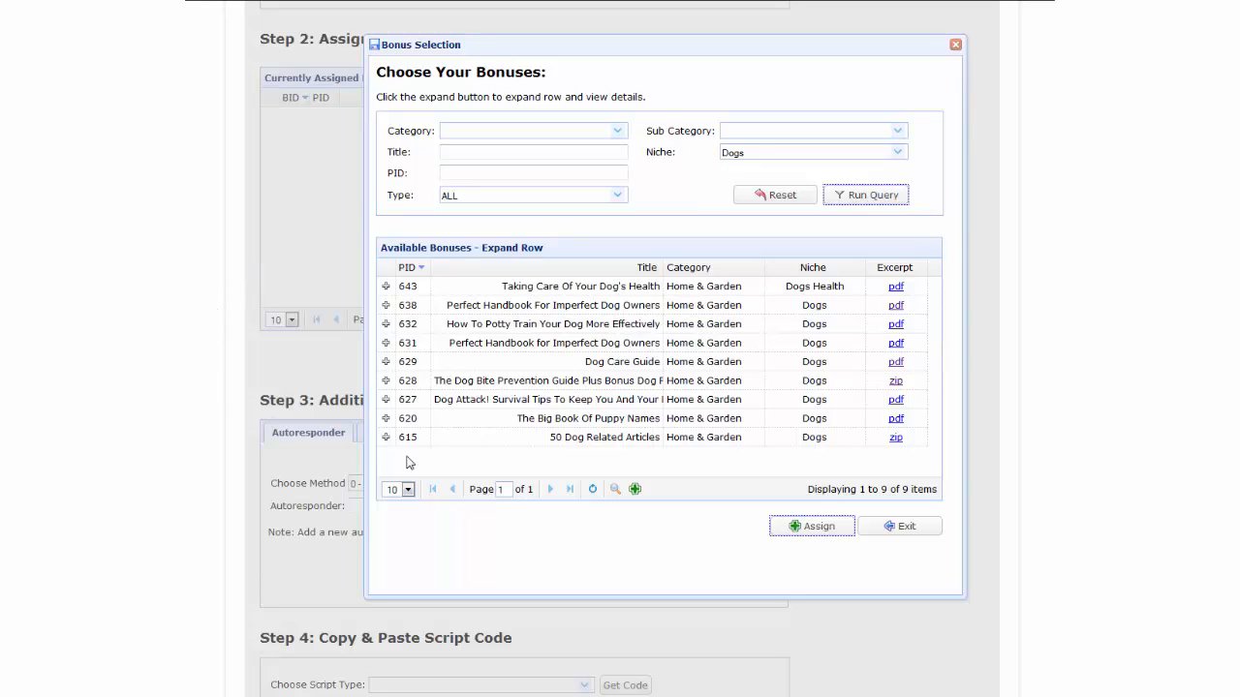
Assign The Big Book Of Puppy Names bonus to the campaign.
click(591, 422)
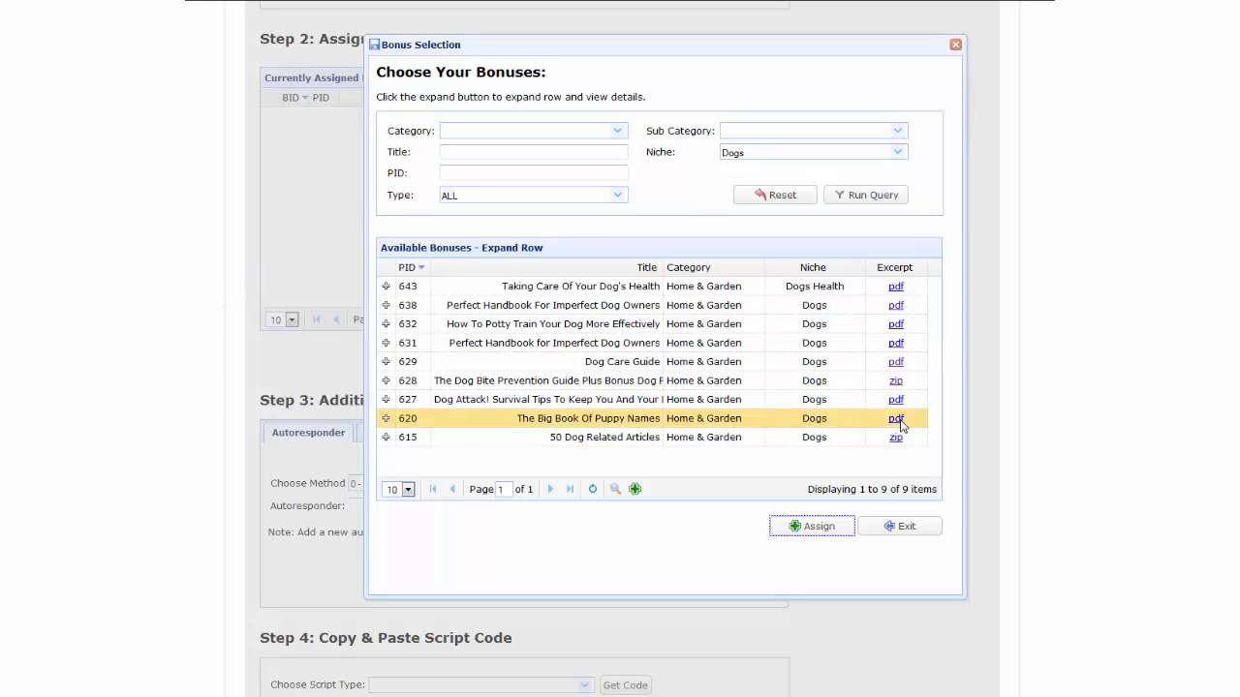
click(821, 533)
click(590, 536)
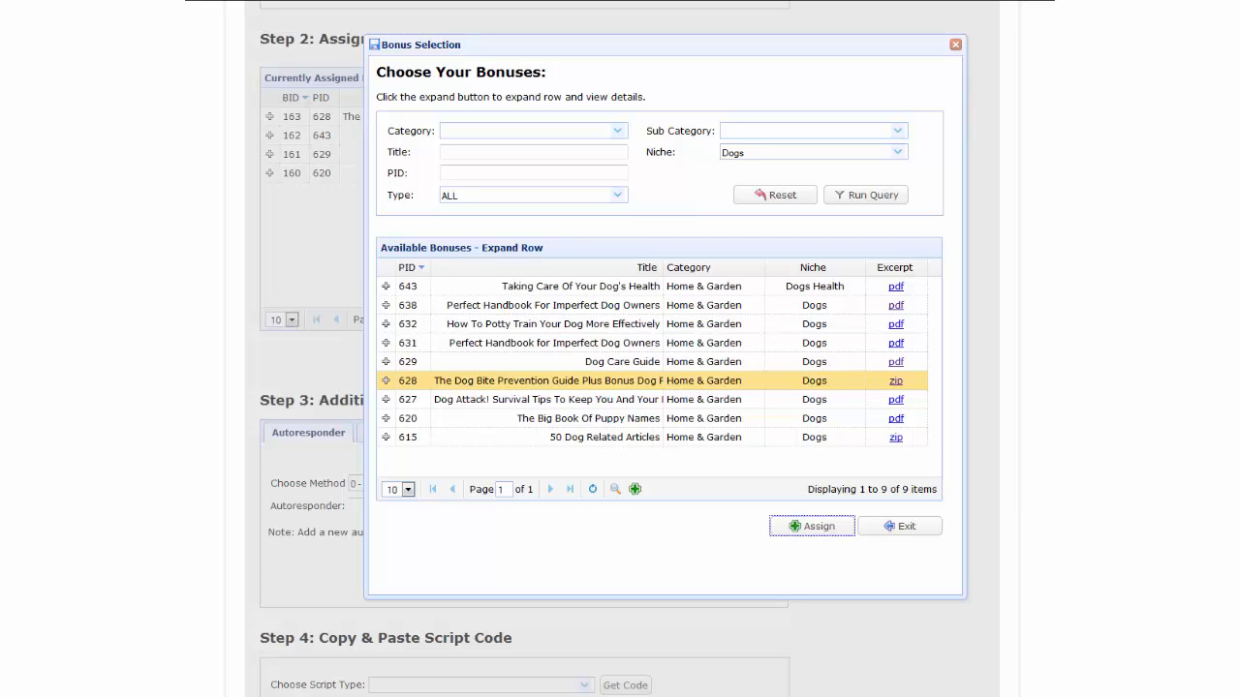
Query the available bonuses for the Dog Food niche and assign The Complete Book Of Dog Treats to the campaign.
click(899, 153)
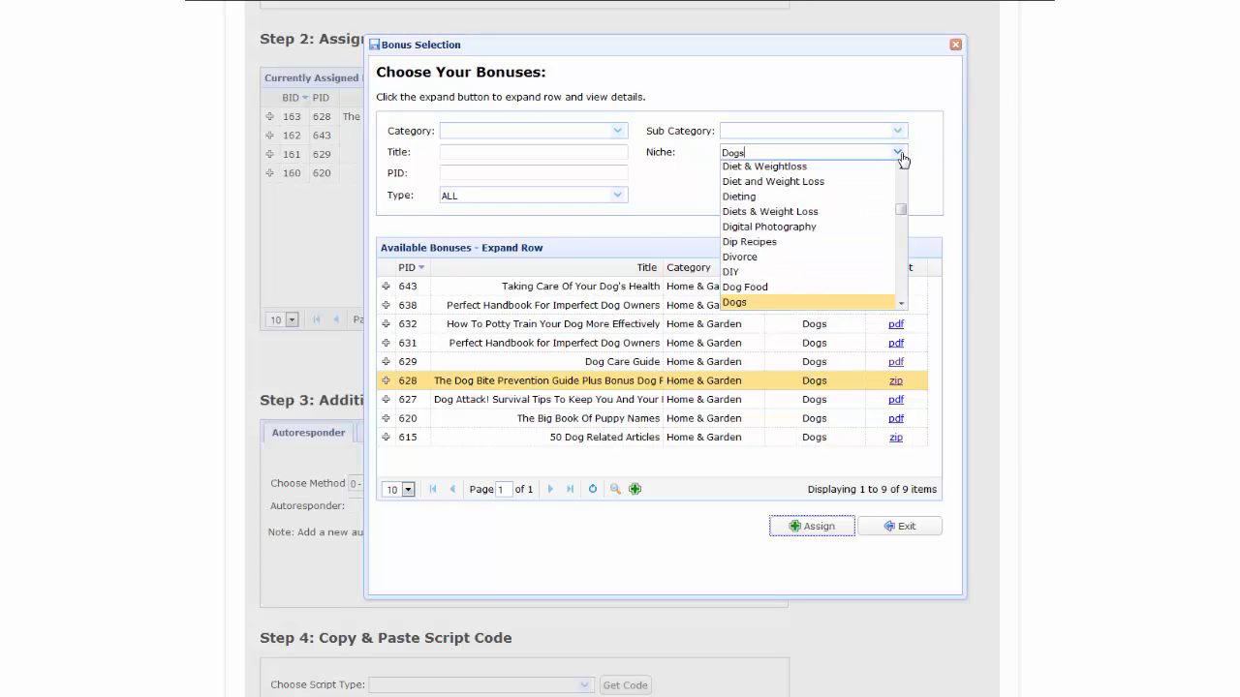
click(759, 288)
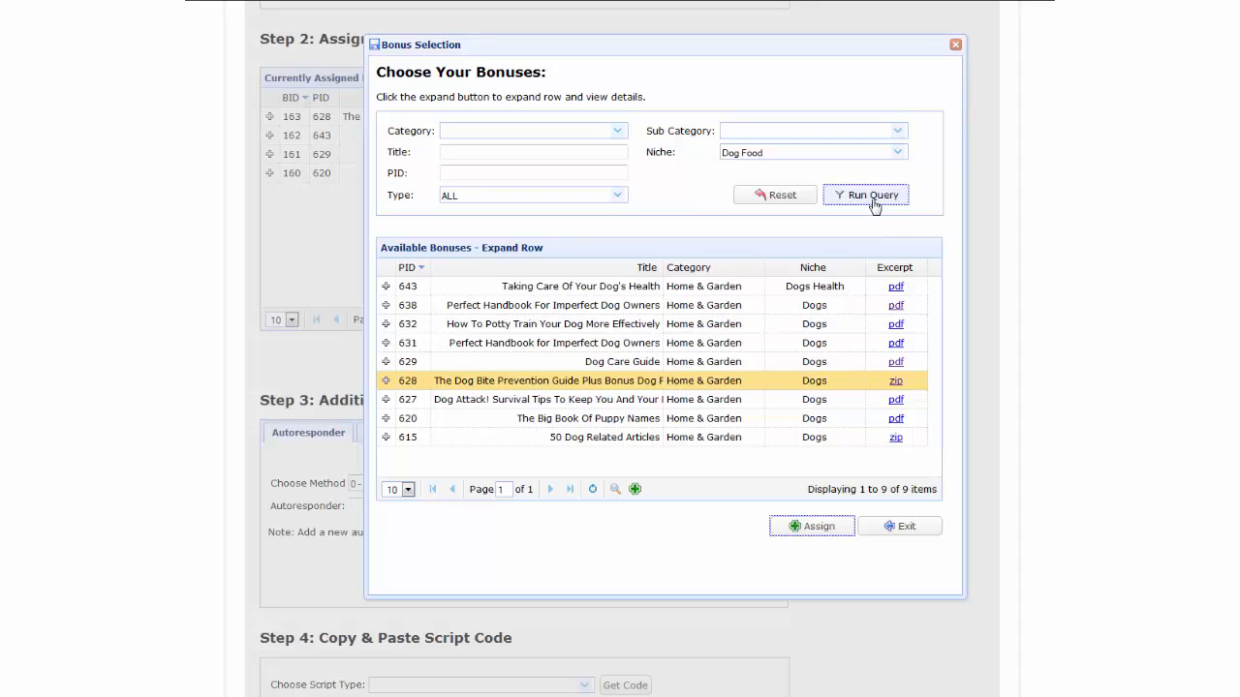
click(873, 196)
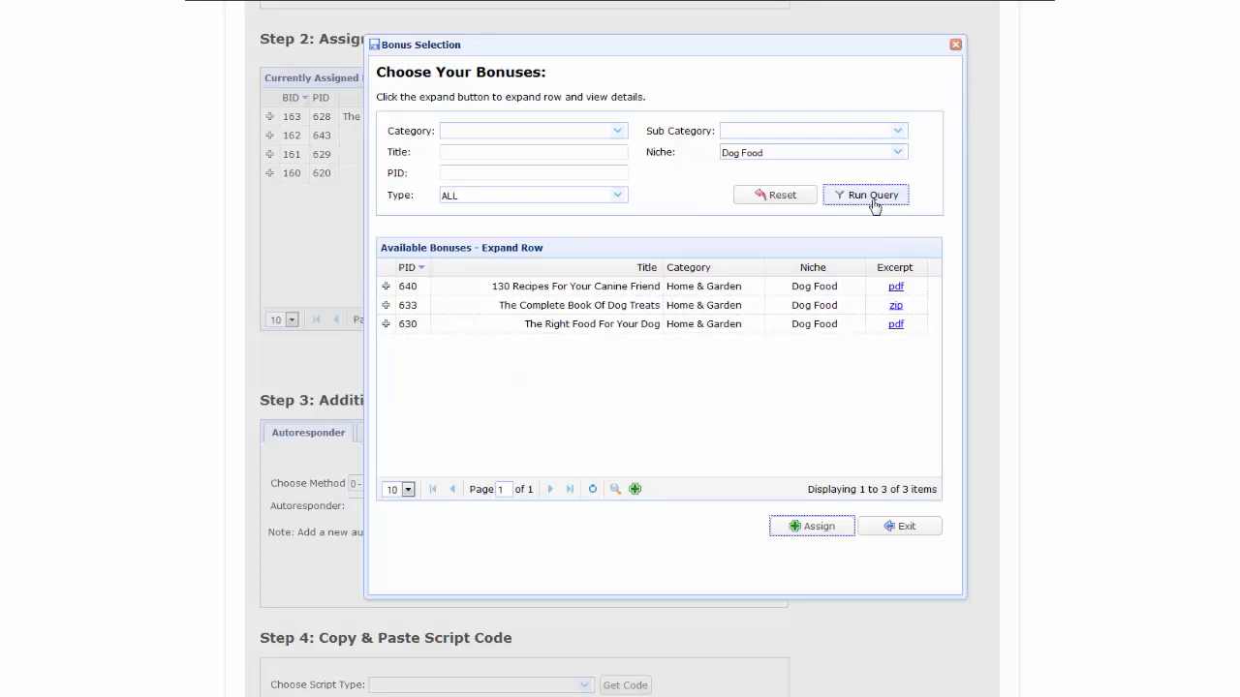
click(602, 305)
click(798, 532)
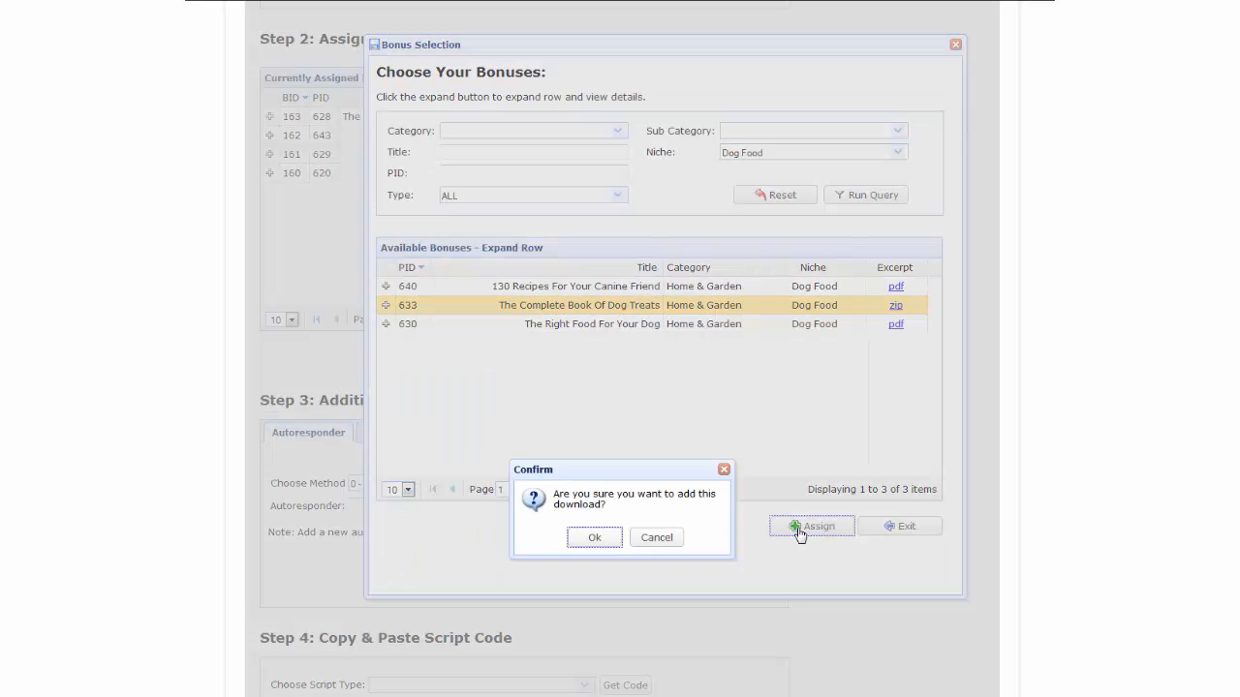
click(594, 537)
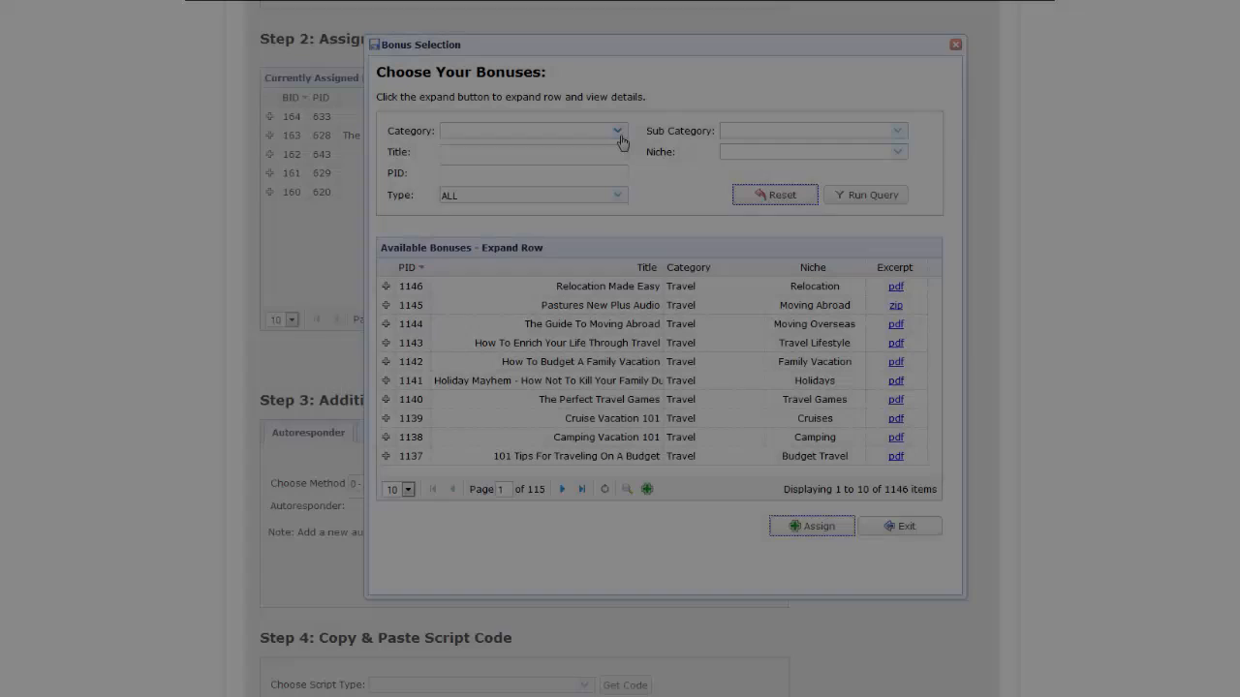
Query the available bonuses in the Home & Garden category with the Animal Care & Pets sub category.
click(617, 132)
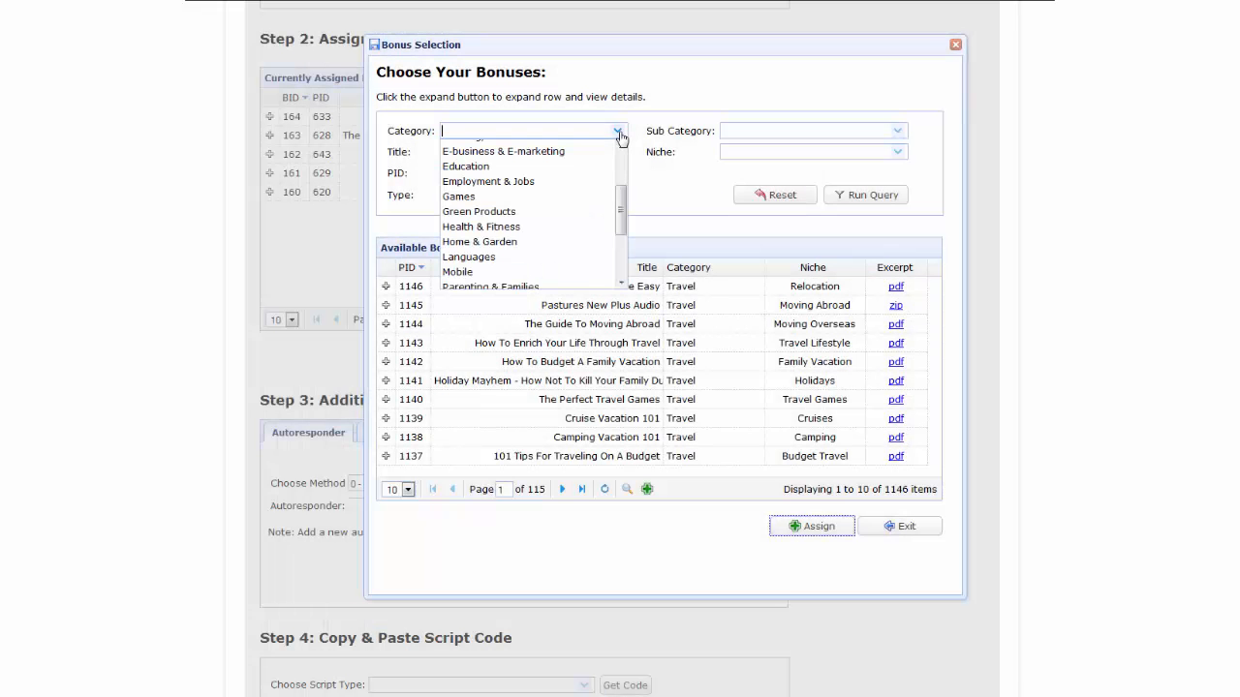
click(510, 241)
click(897, 131)
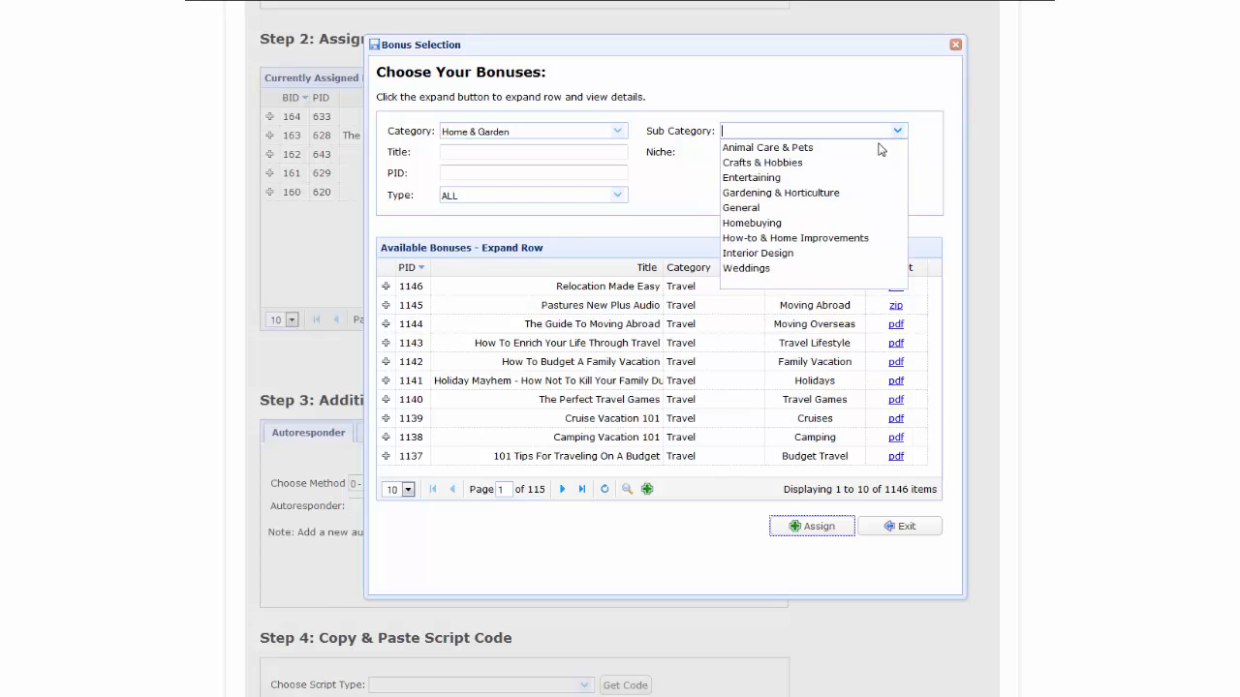
click(870, 146)
click(856, 197)
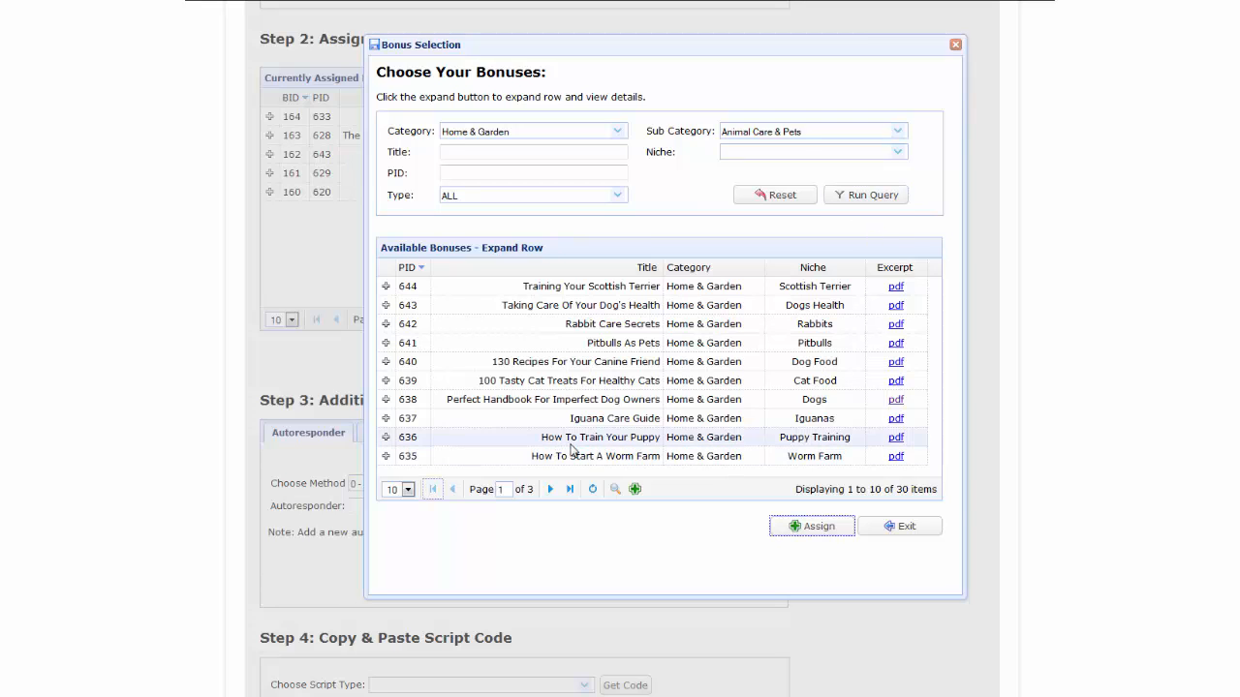
Assign the How To Train Your Puppy bonus to the campaign and close the bonus selection.
click(576, 441)
click(819, 532)
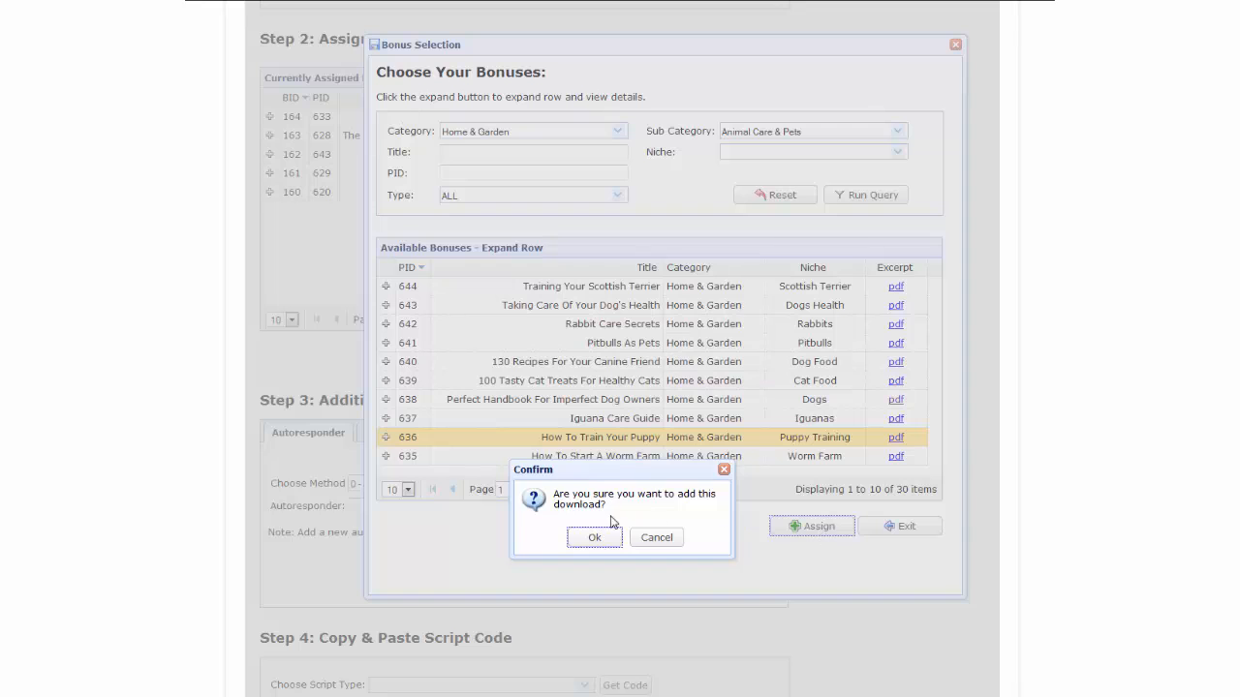
click(592, 538)
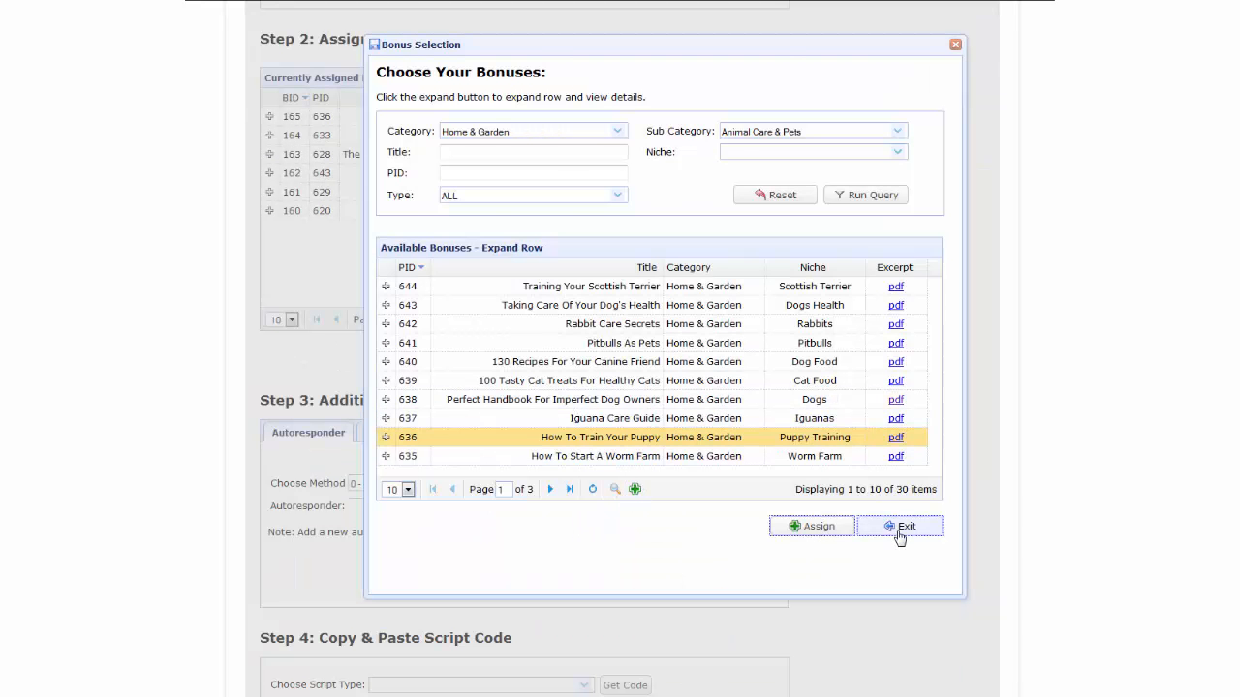
click(901, 526)
Examine the details of the assigned How To Train Your Puppy bonus and view its PDF excerpt at a larger viewer size.
click(269, 117)
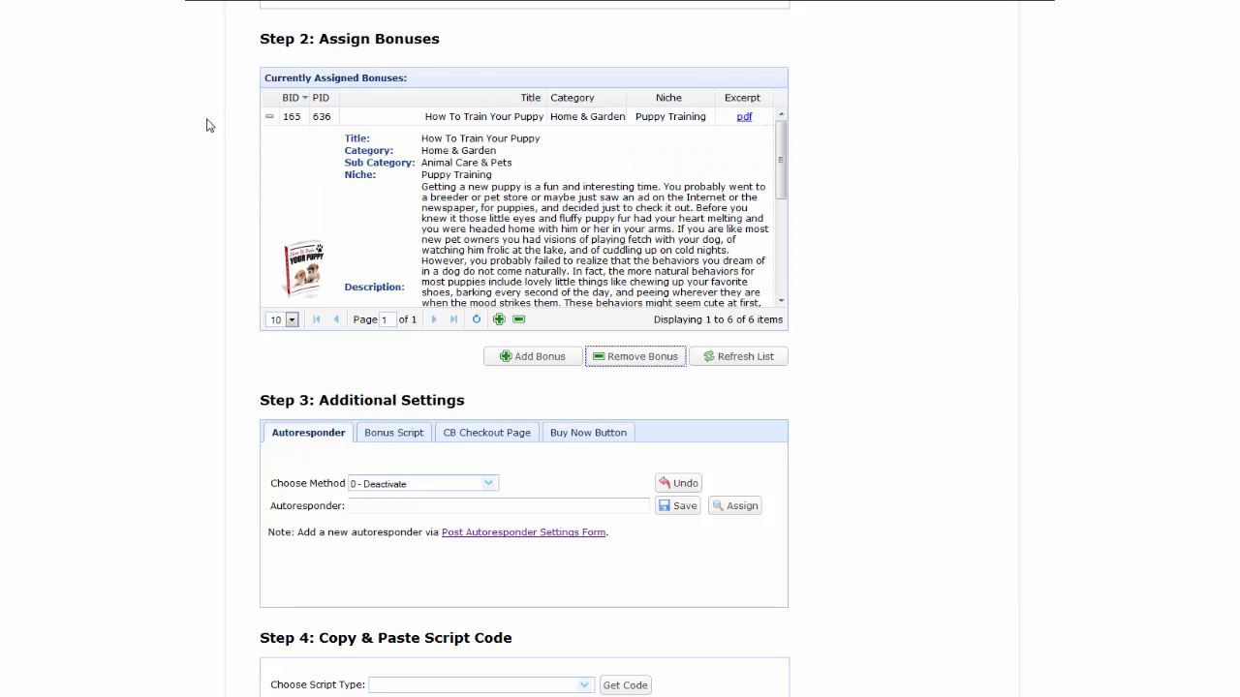
click(744, 117)
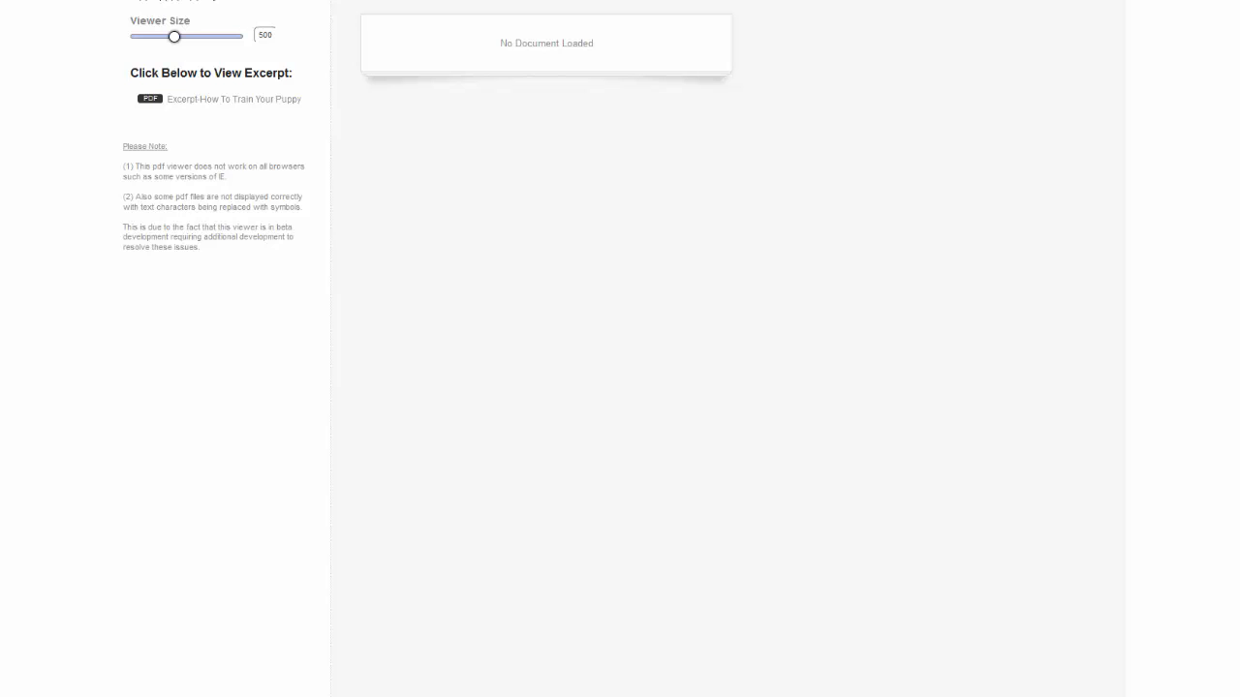
click(213, 101)
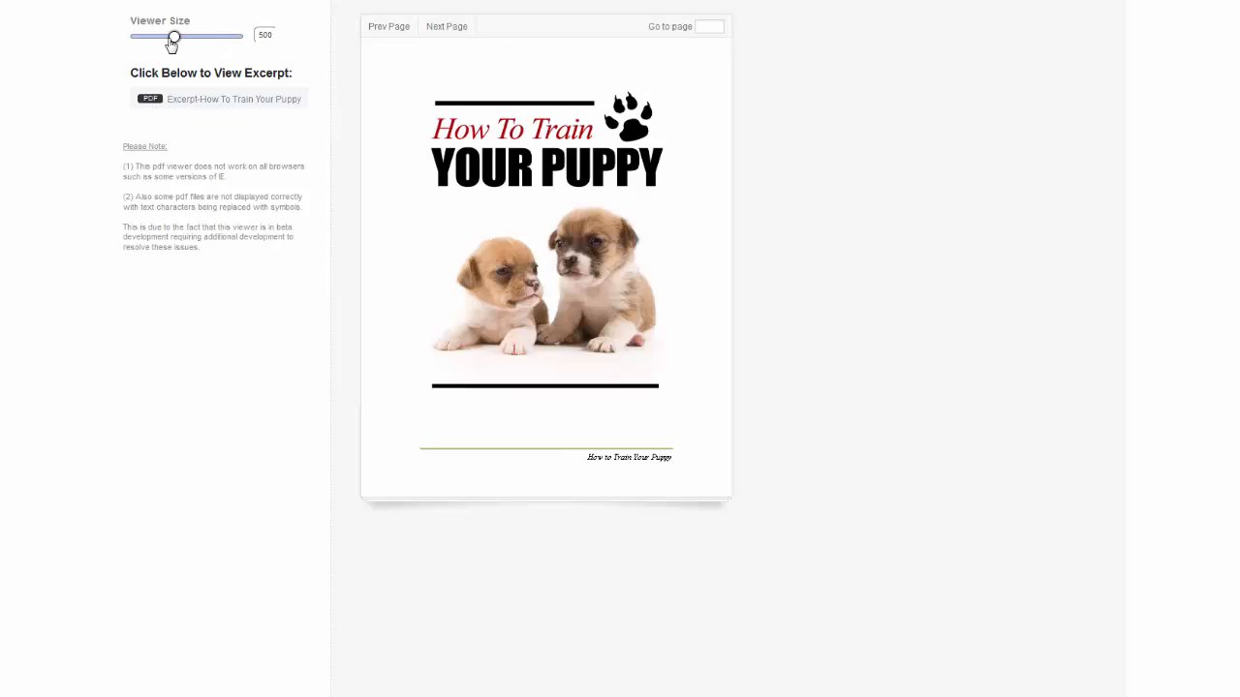
drag(174, 36, 254, 49)
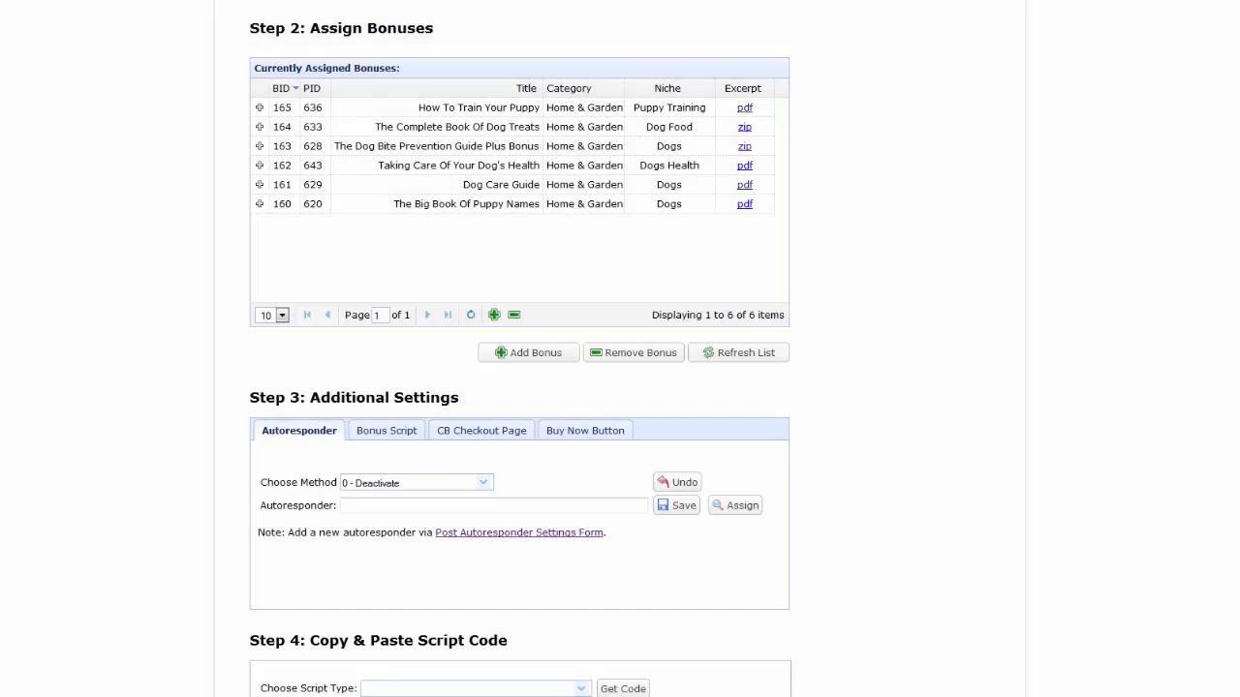
Set the Step 3 autoresponder method to 1 - Post Data Integration and assign the Buyer Dog Training Online autoresponder.
scroll(620, 348, down, 3)
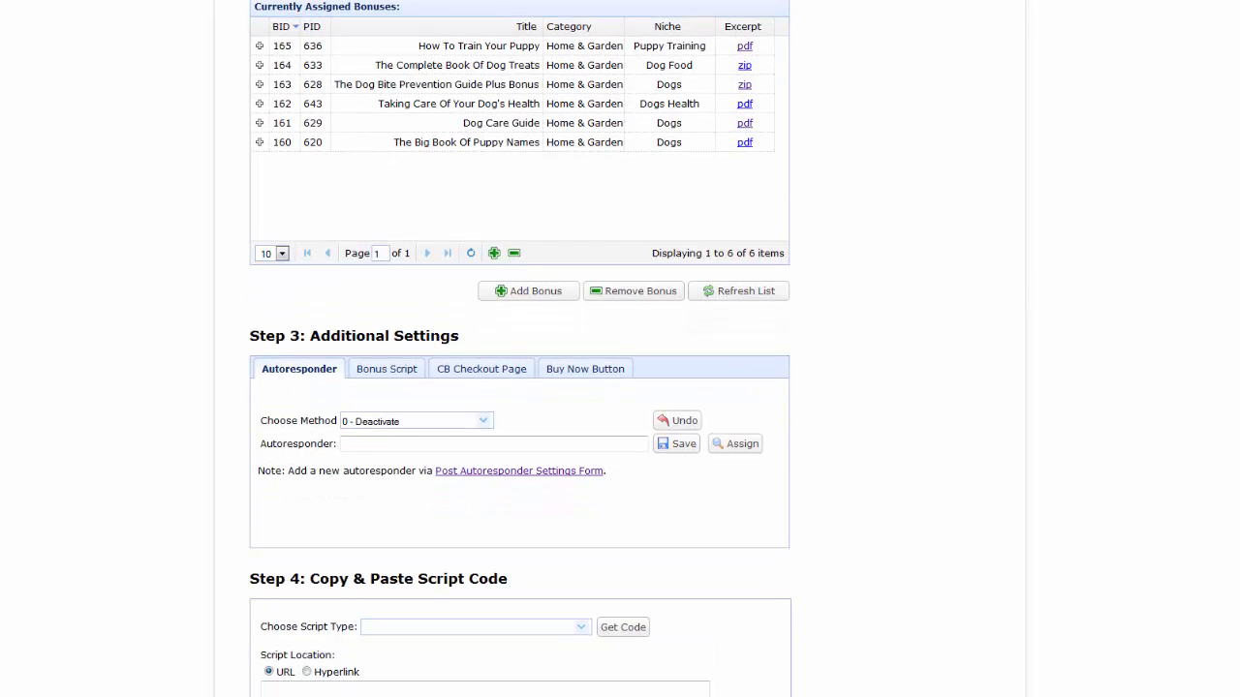
scroll(620, 348, down, 1)
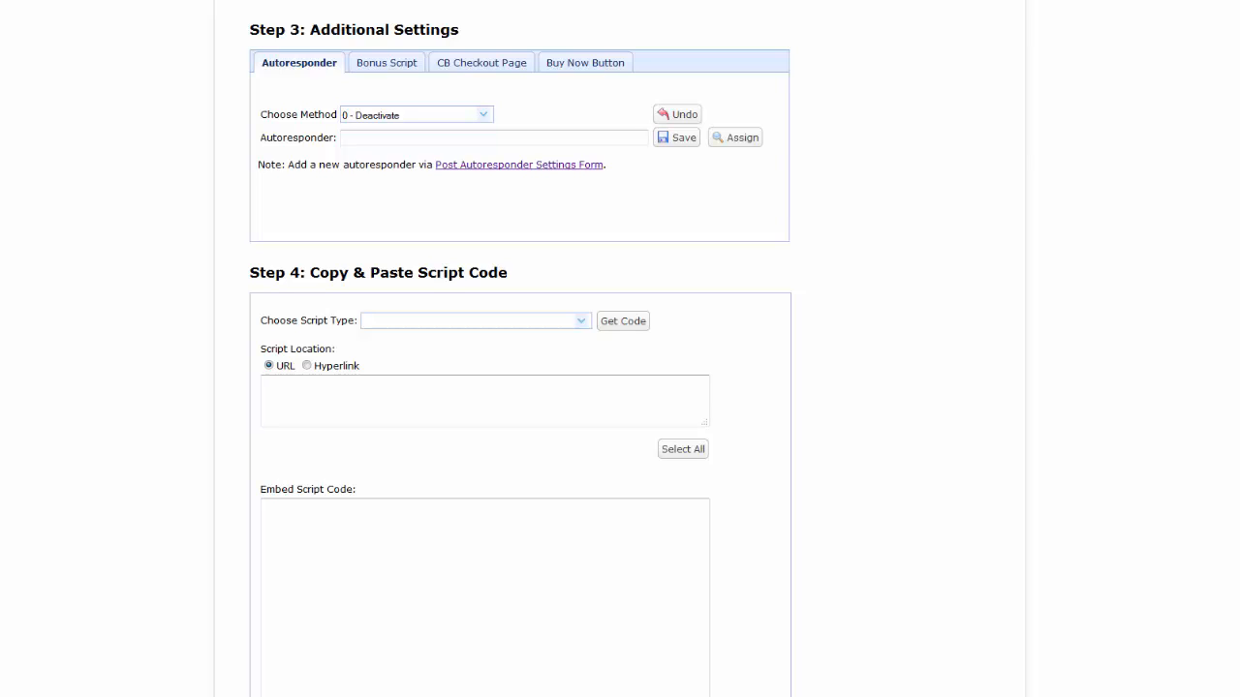
click(483, 117)
click(438, 147)
click(742, 139)
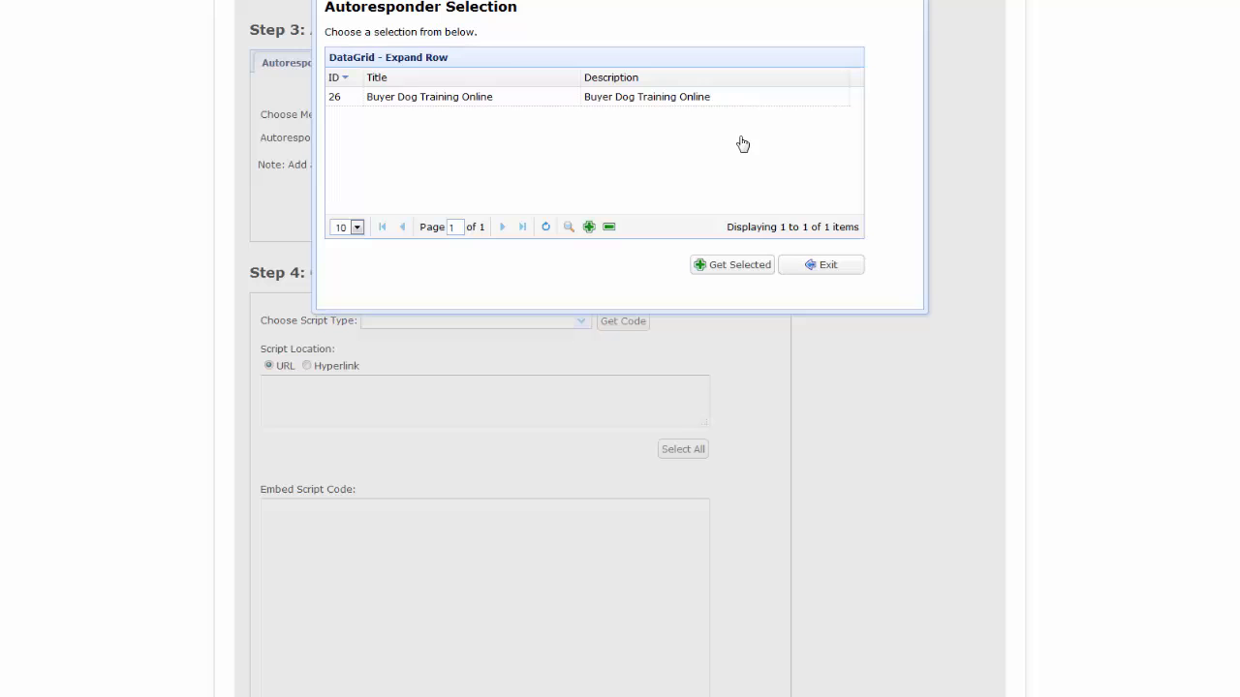
click(461, 100)
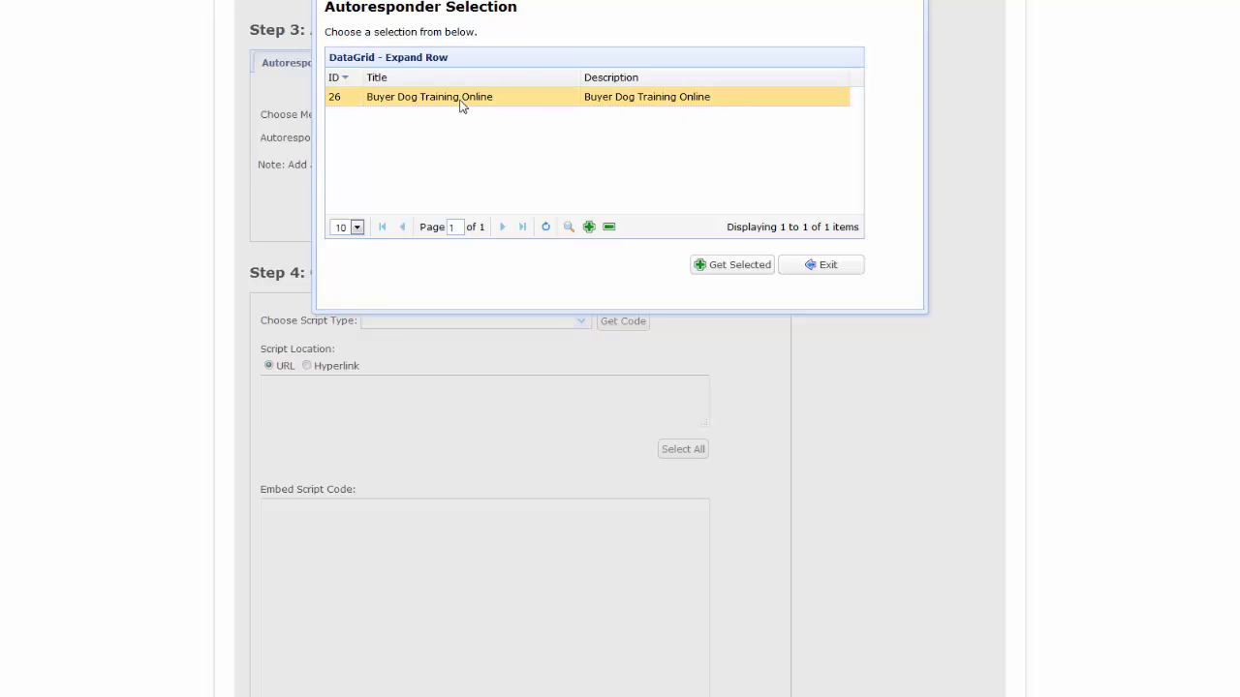
click(731, 267)
click(593, 171)
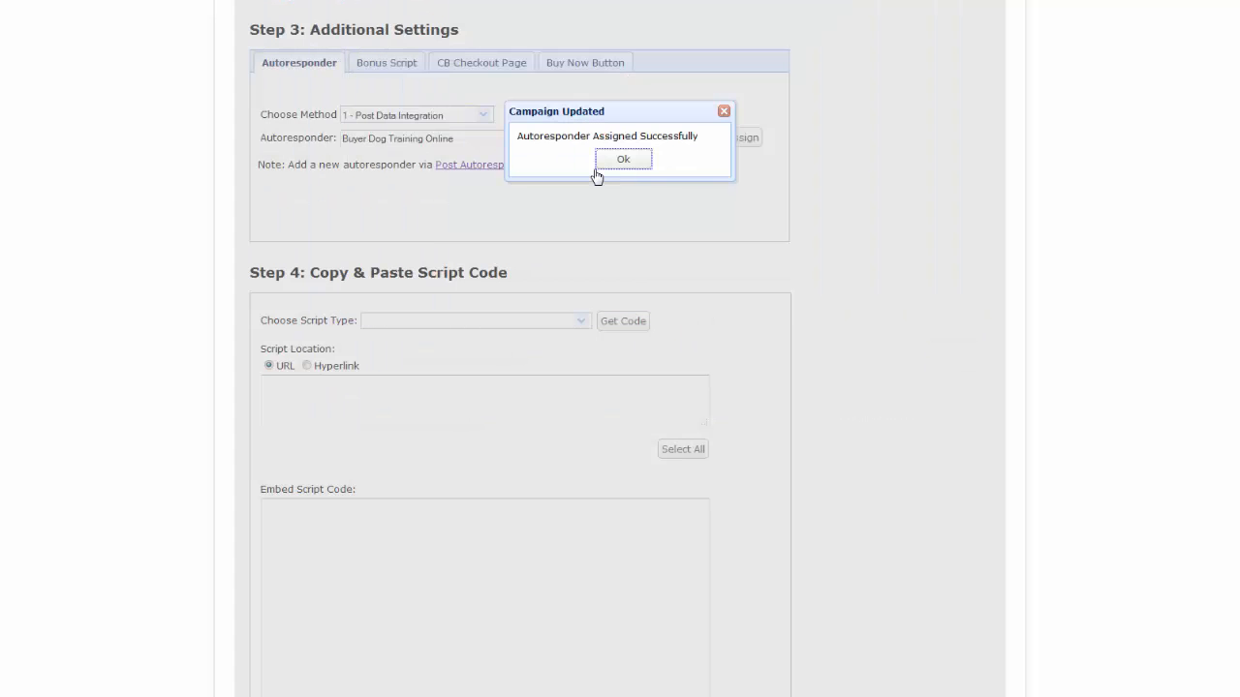
click(622, 163)
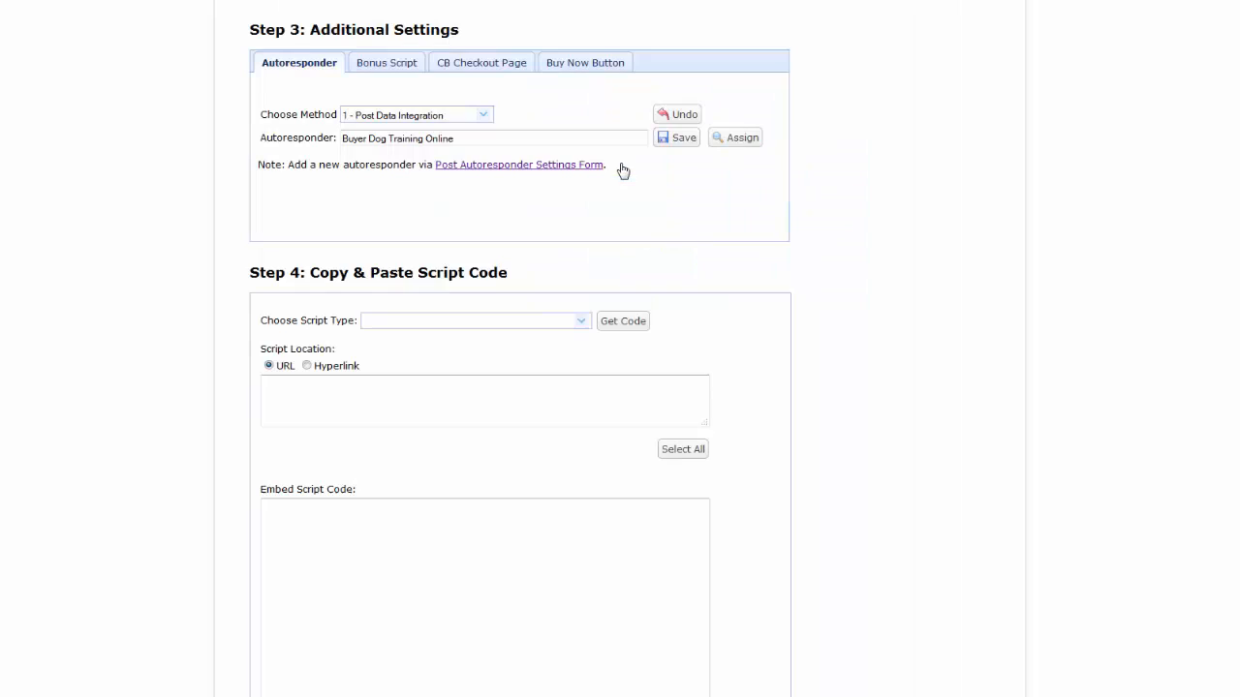
click(392, 66)
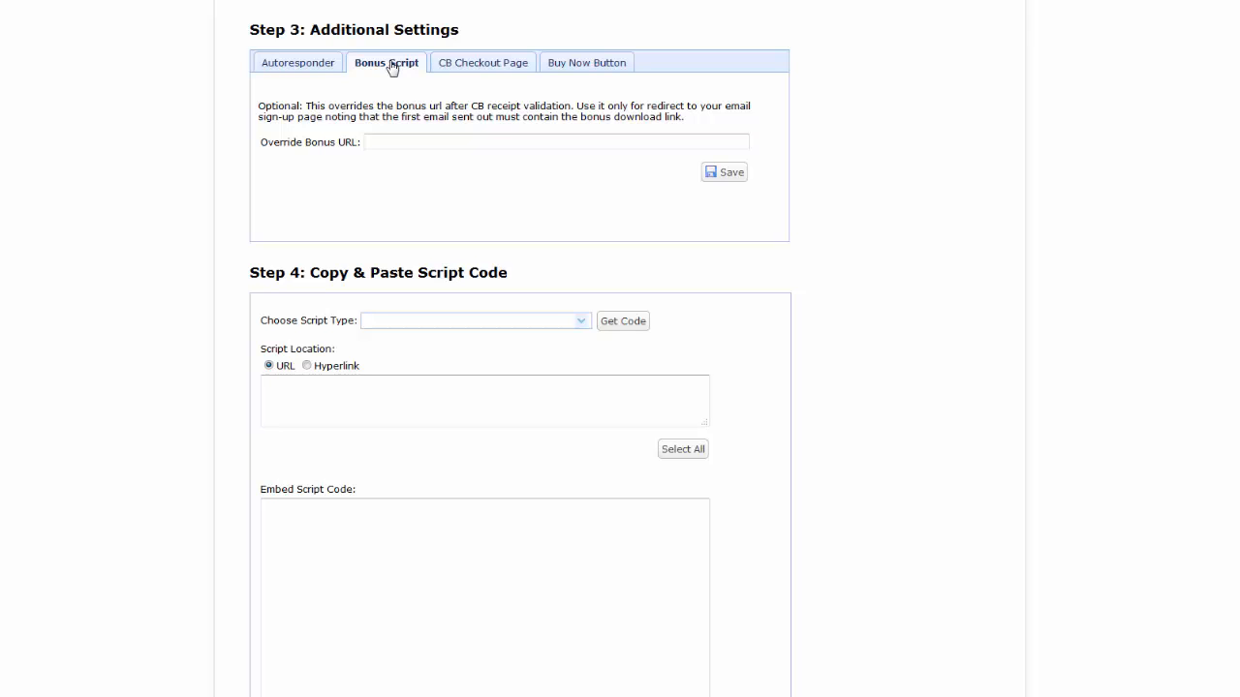
click(492, 66)
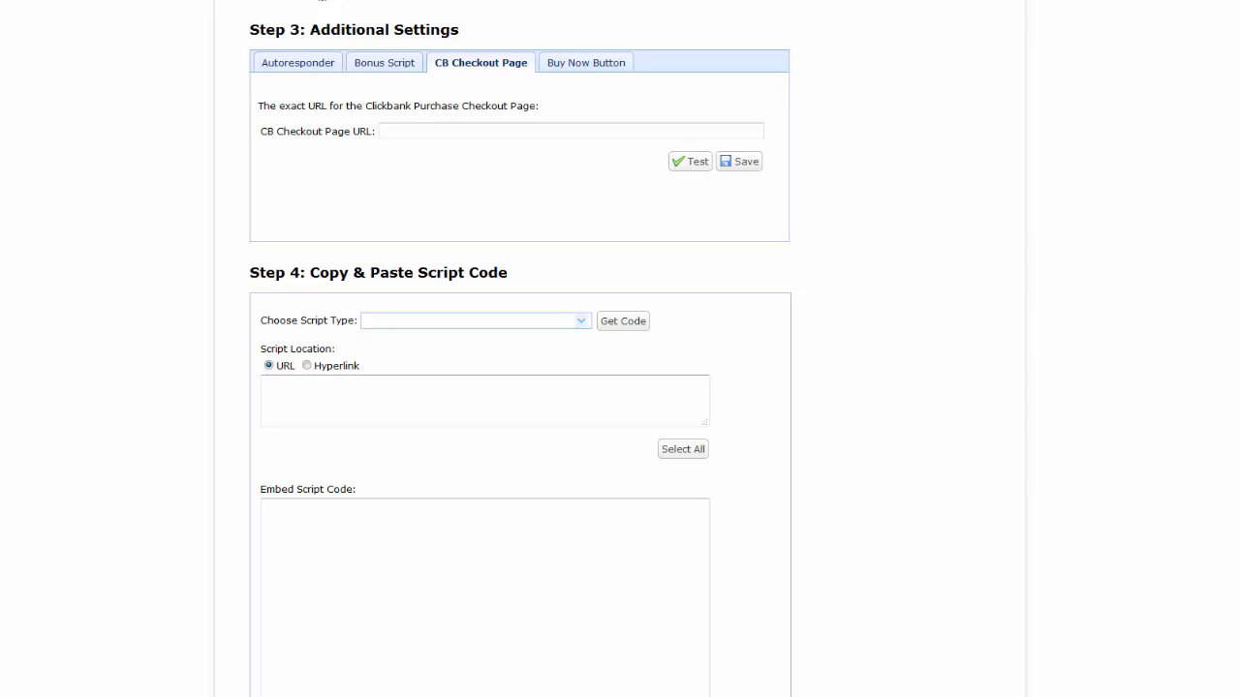
click(394, 127)
text(http://1.cee123.pay.clickbank.net/?cbskin=4541)
click(742, 165)
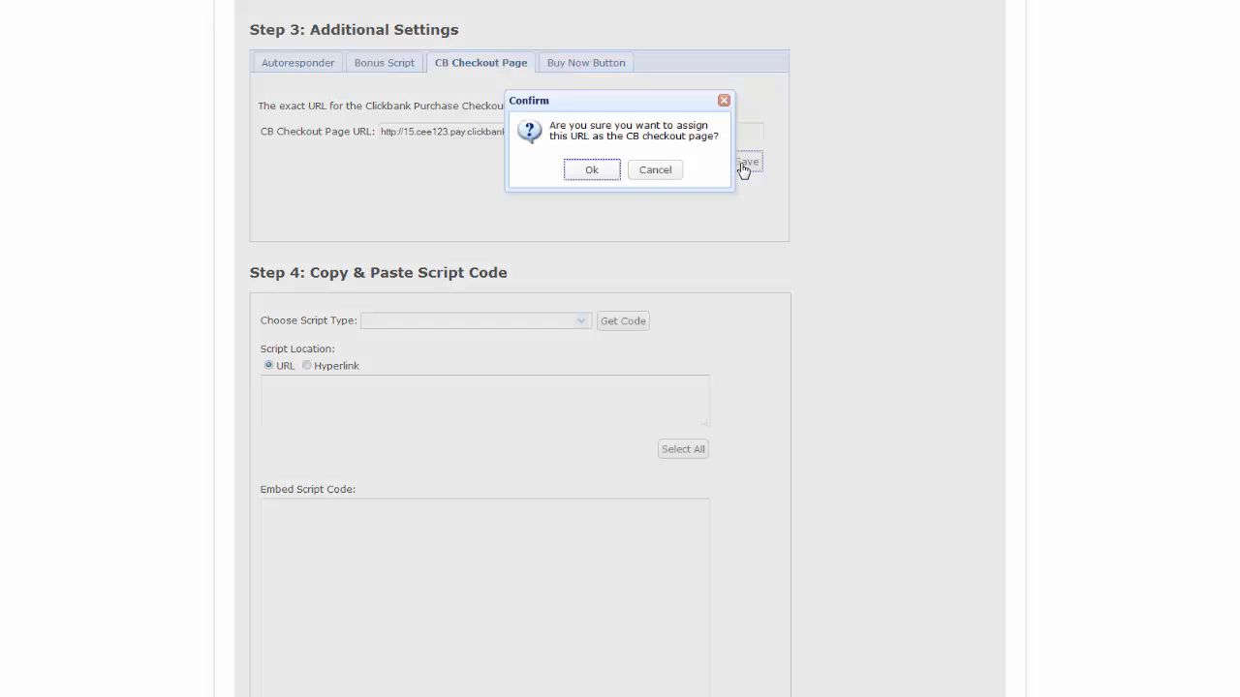
click(607, 173)
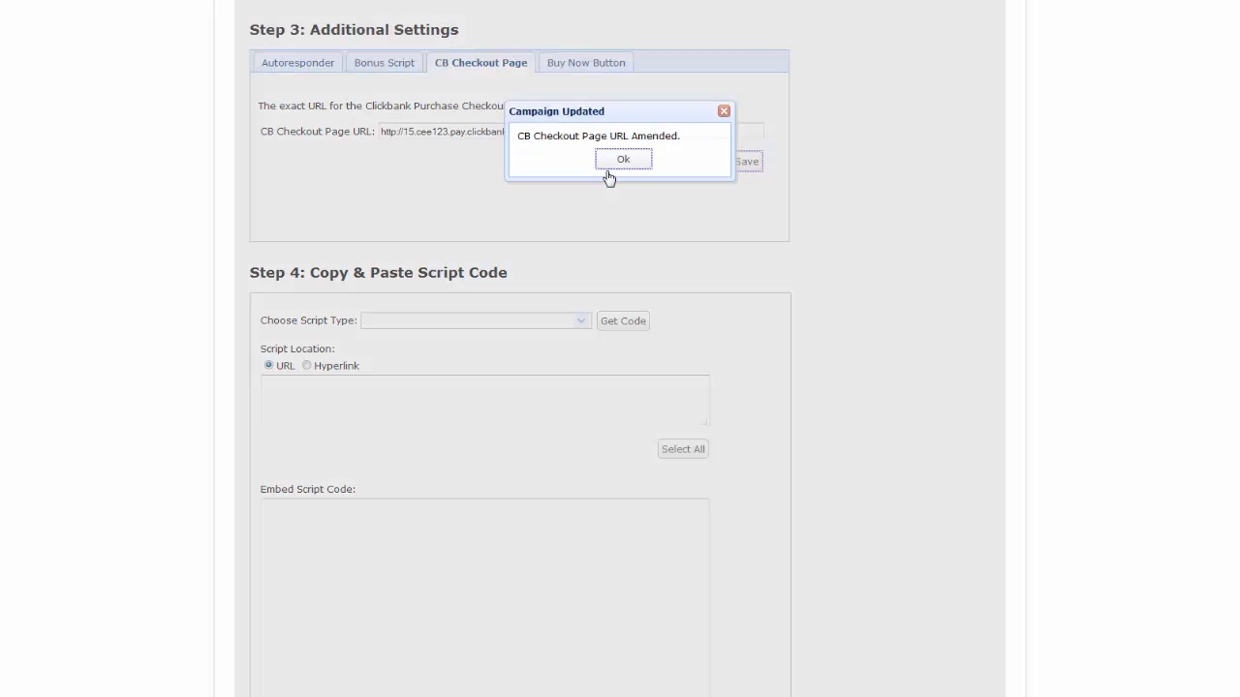
click(624, 161)
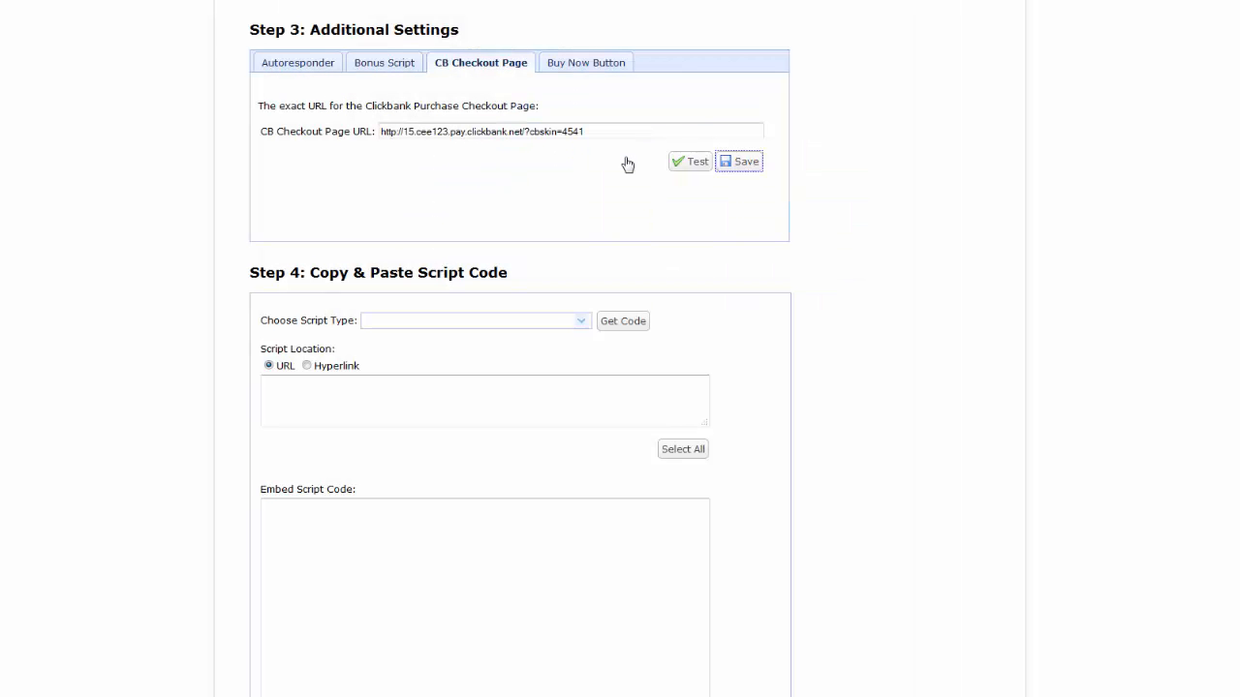
Test the CB Checkout Page redirect and examine the ClickBank secure payment form for Dog Training Online.
click(692, 167)
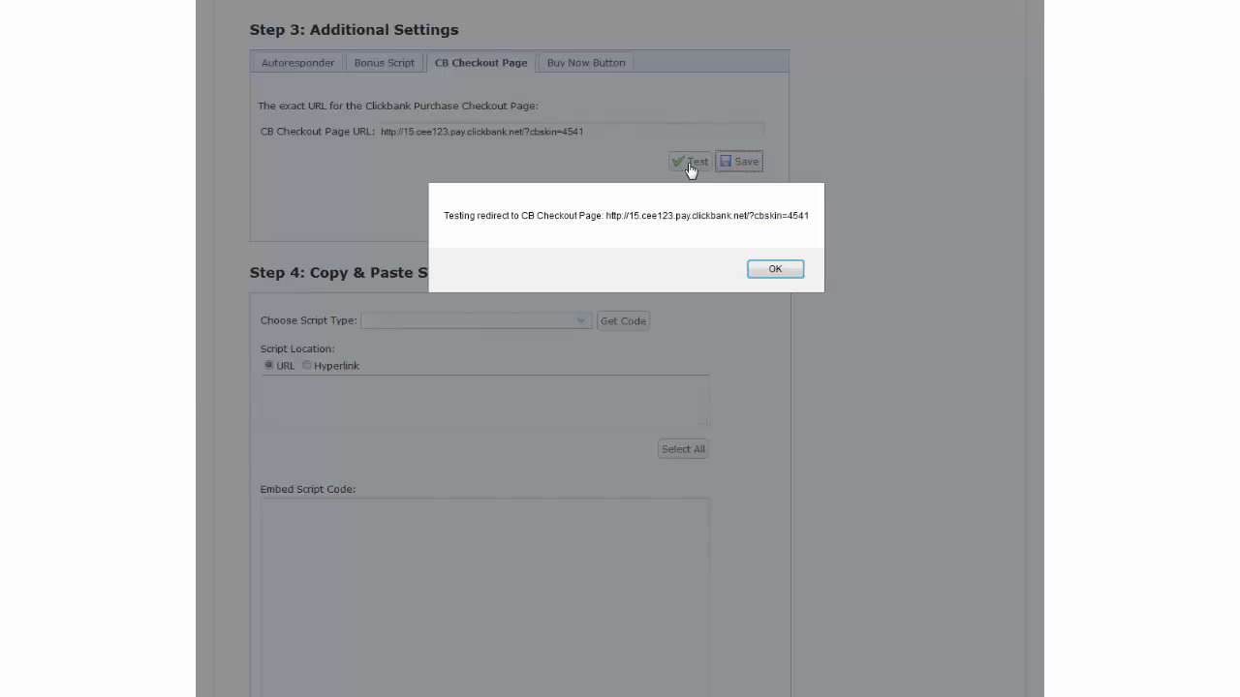
click(775, 268)
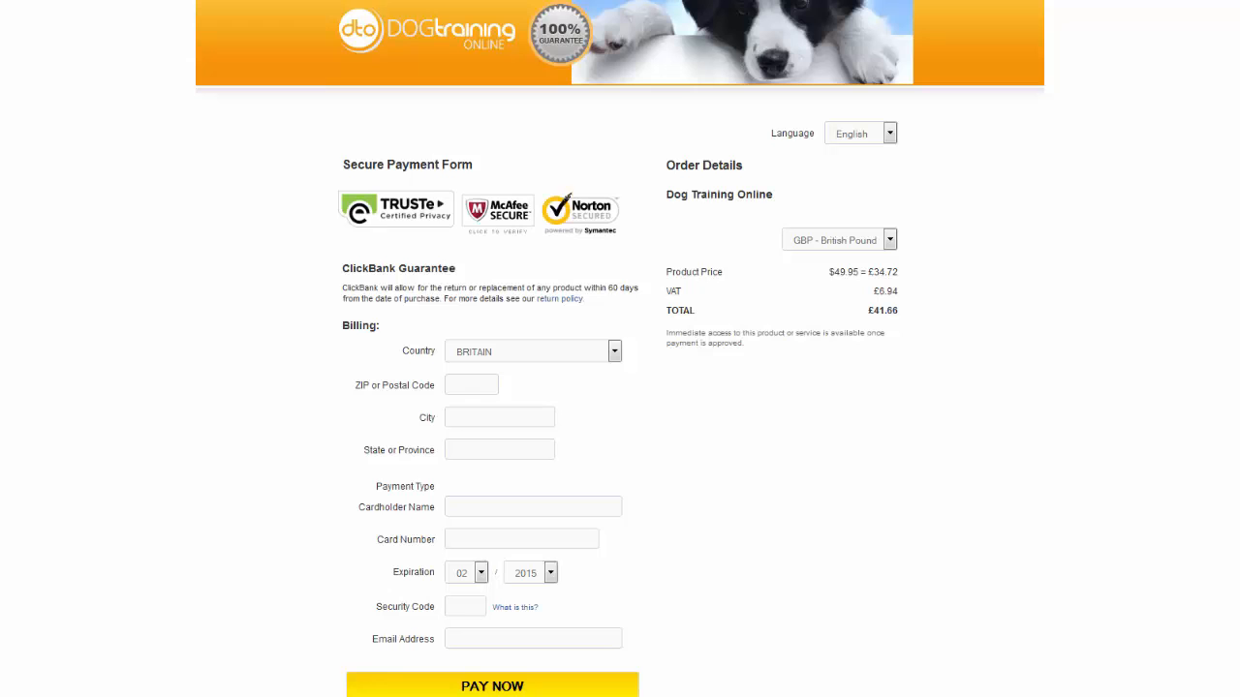
scroll(620, 348, down, 1)
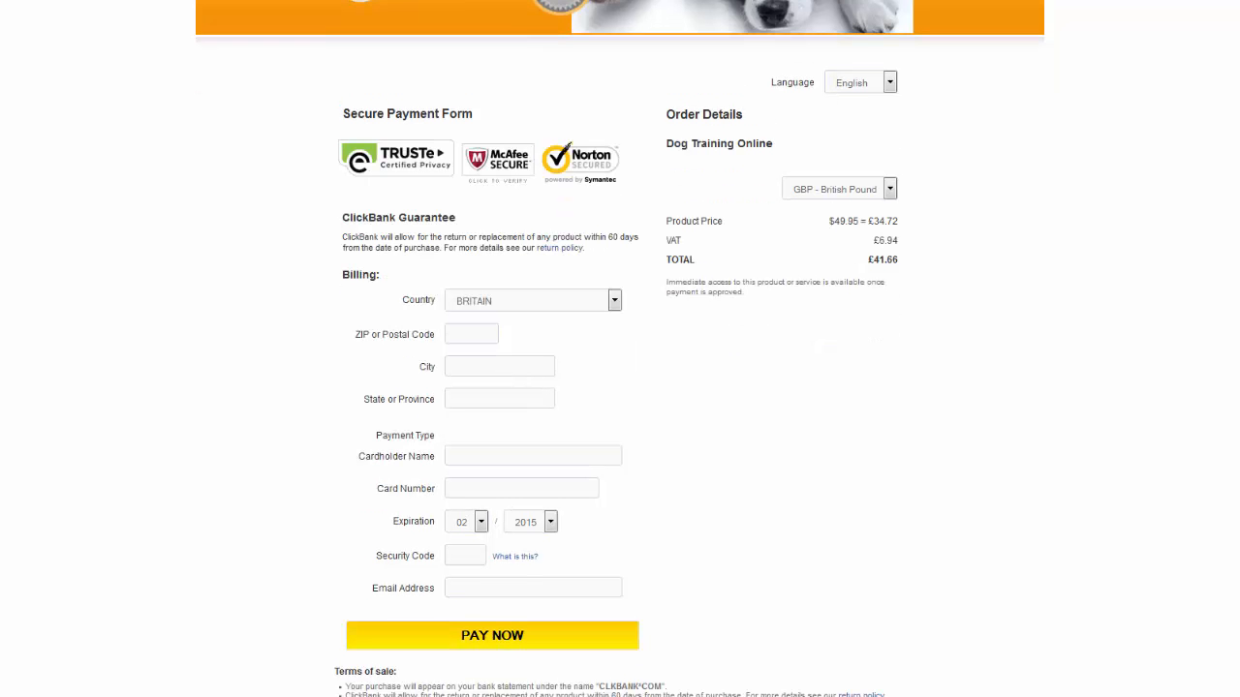
scroll(620, 349, down, 3)
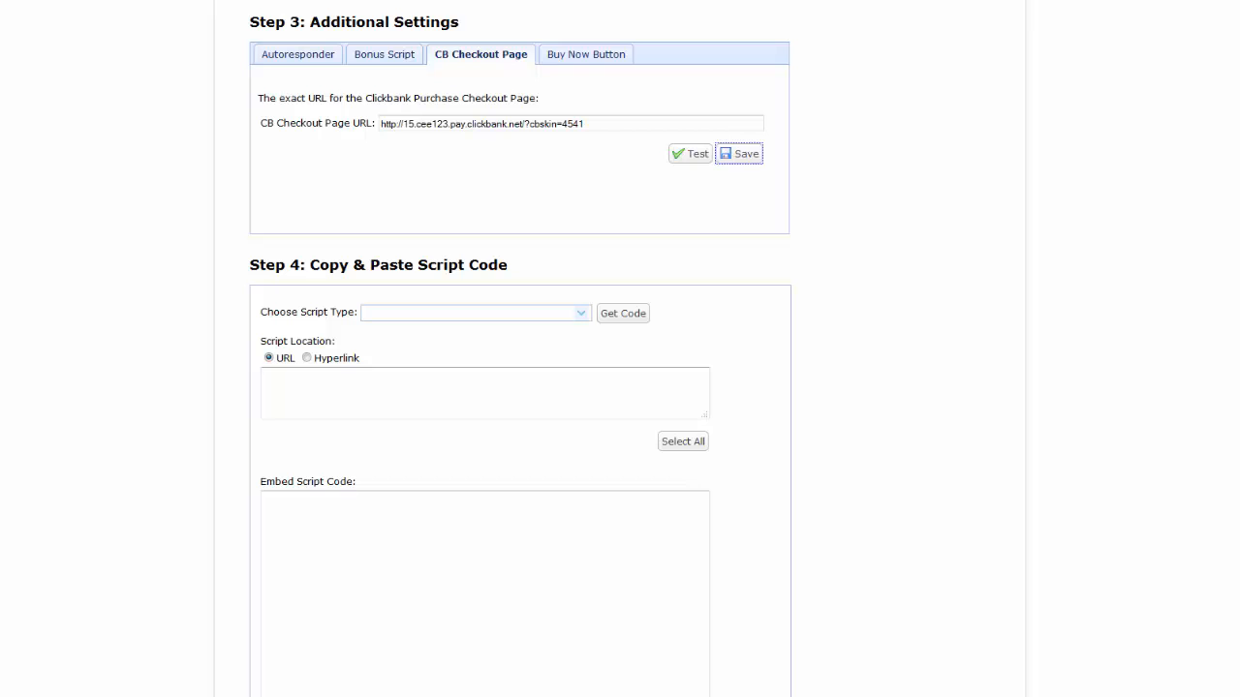
Generate the Bonus Description Table script in Step 4 and copy its whole embed script code.
scroll(620, 348, down, 2)
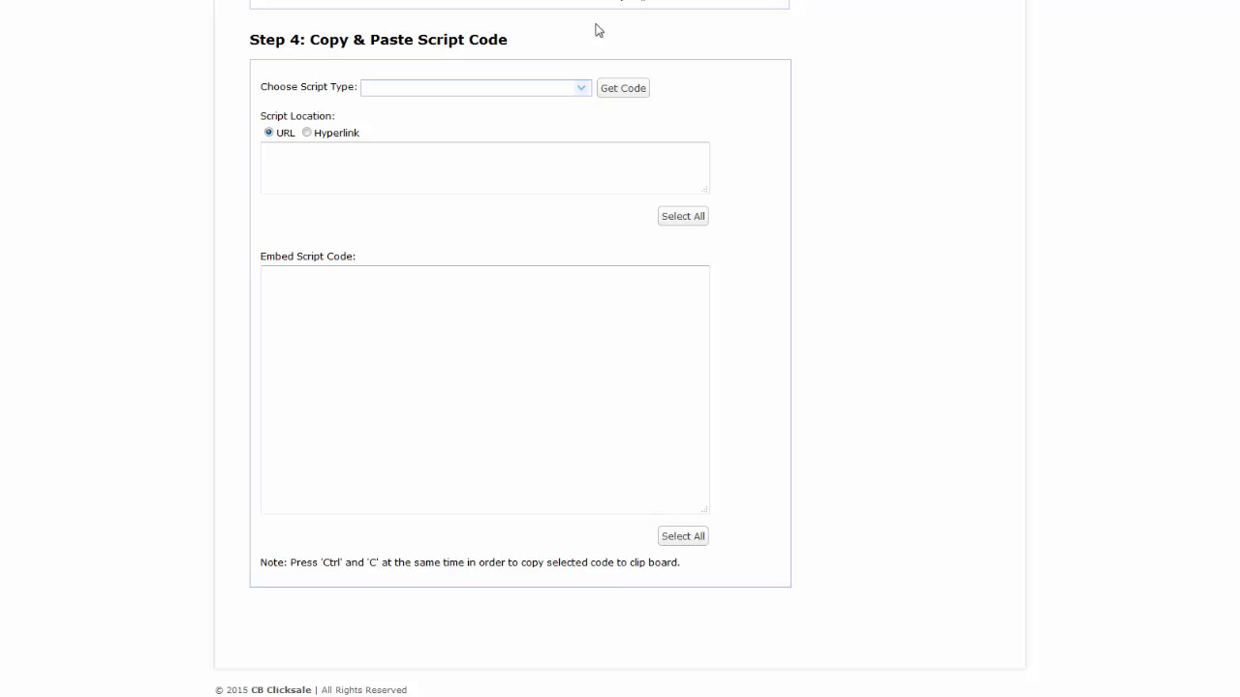
click(582, 88)
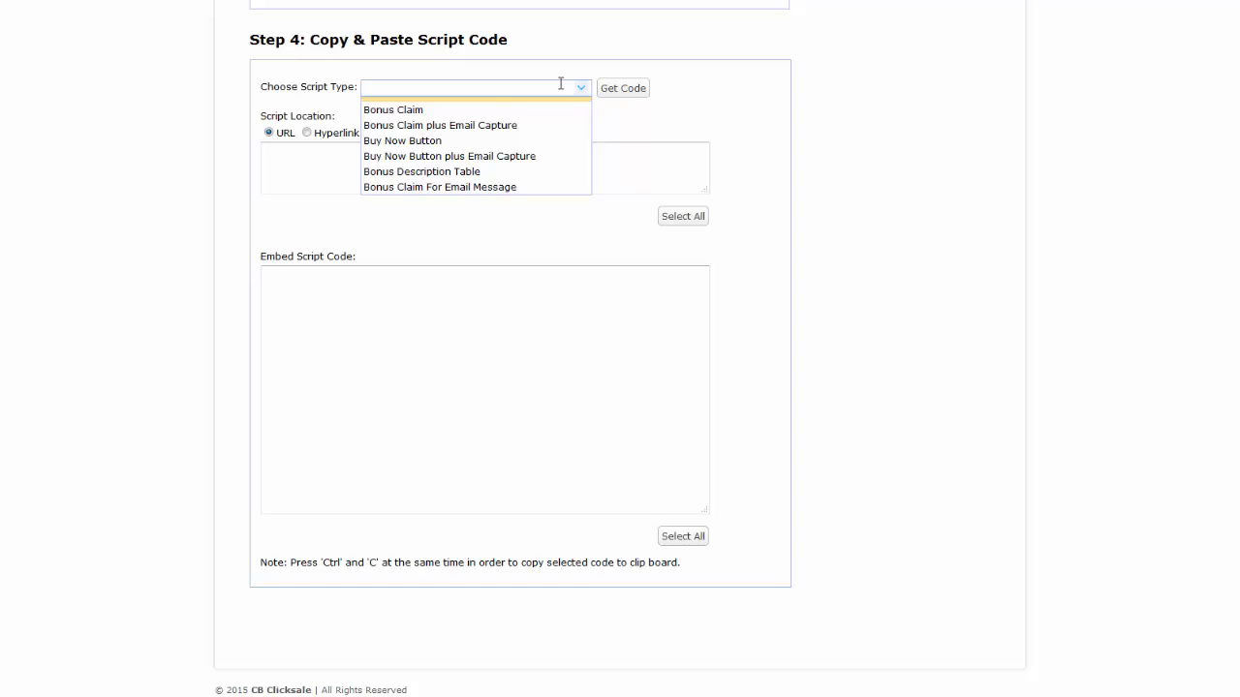
click(461, 173)
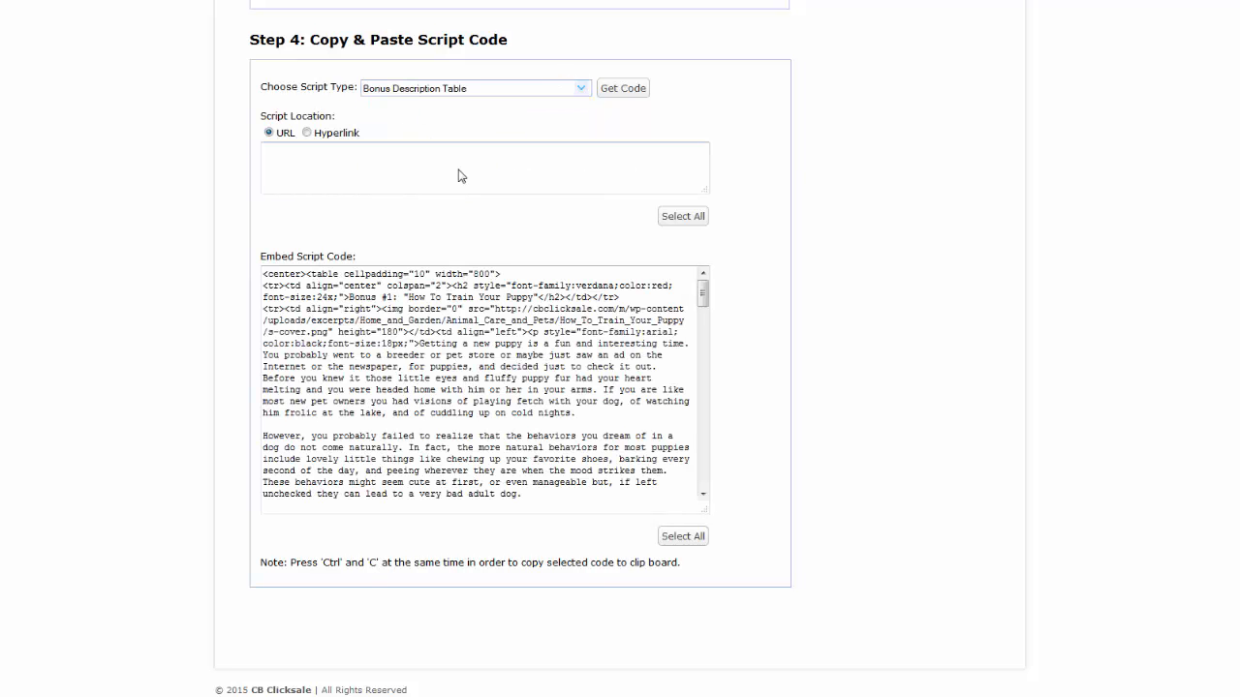
click(682, 537)
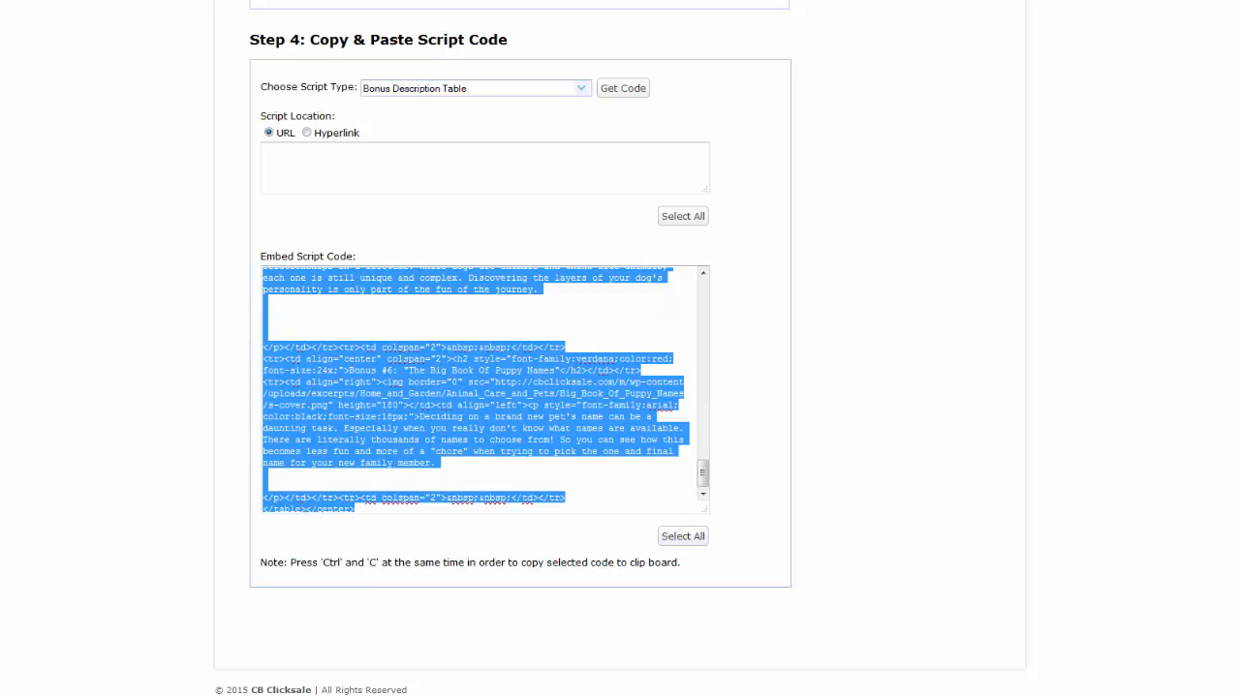
click(484, 389)
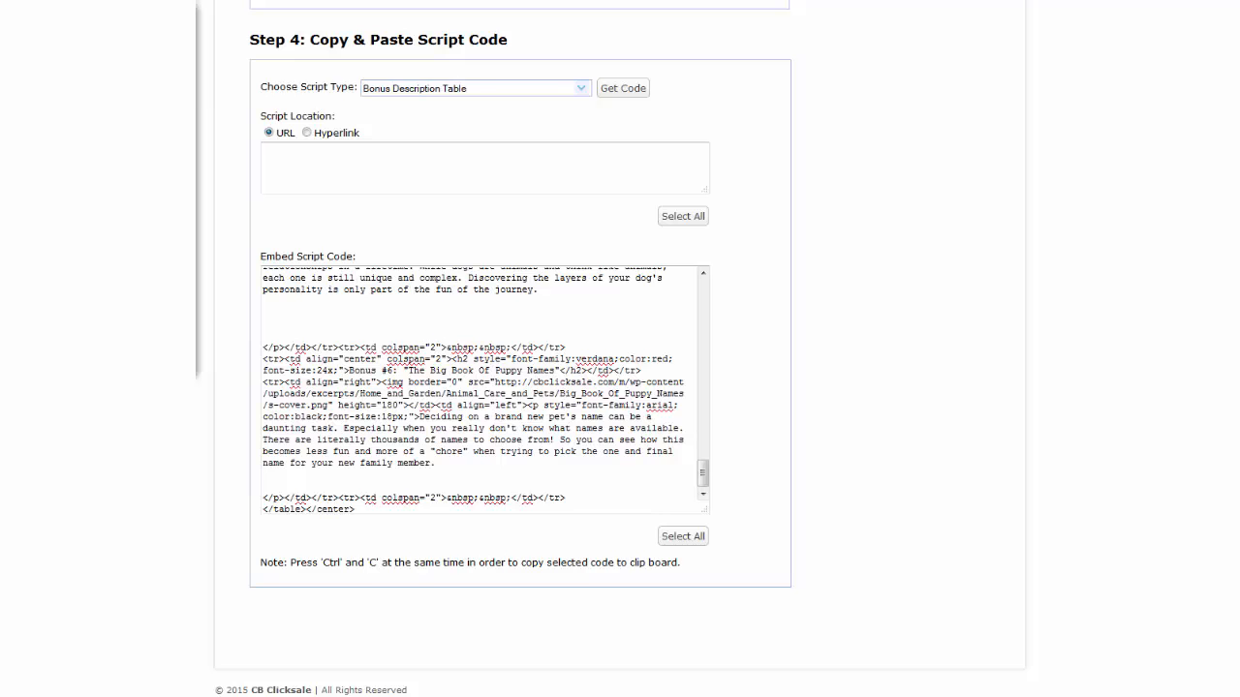
Review the Dog Training Online Club sales page, especially the exclusive bonuses section with the book covers placeholder.
drag(0, 14, 408, 158)
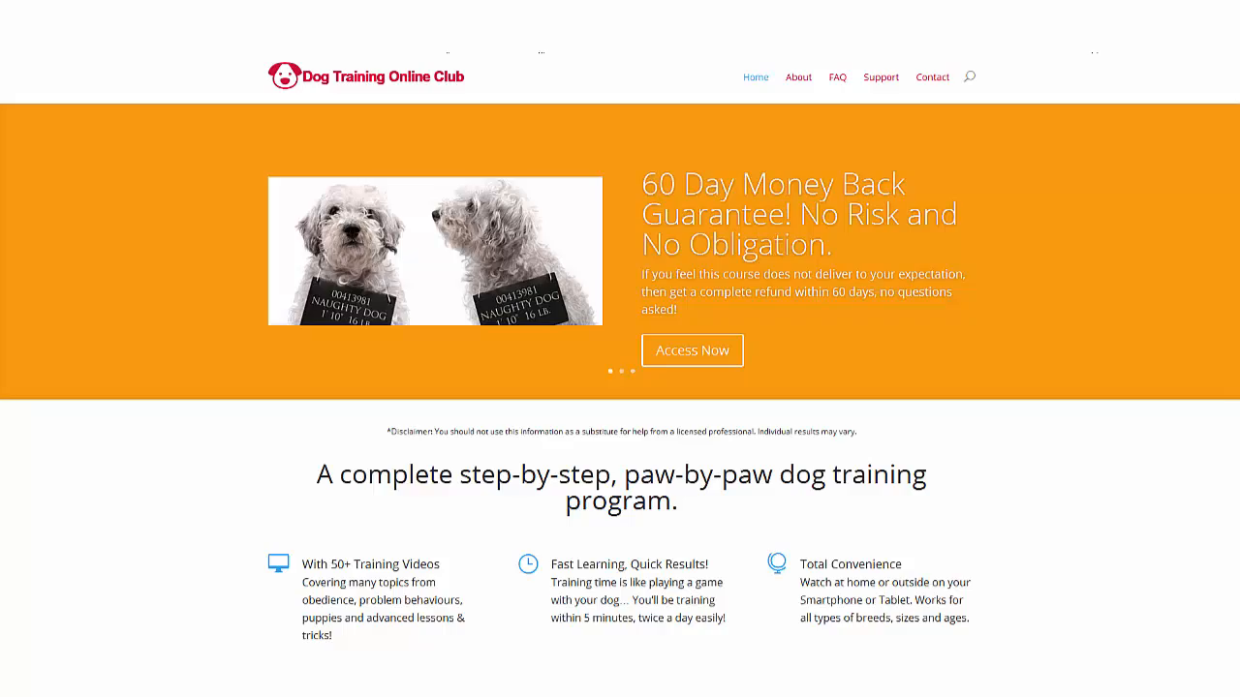
scroll(620, 387, down, 4)
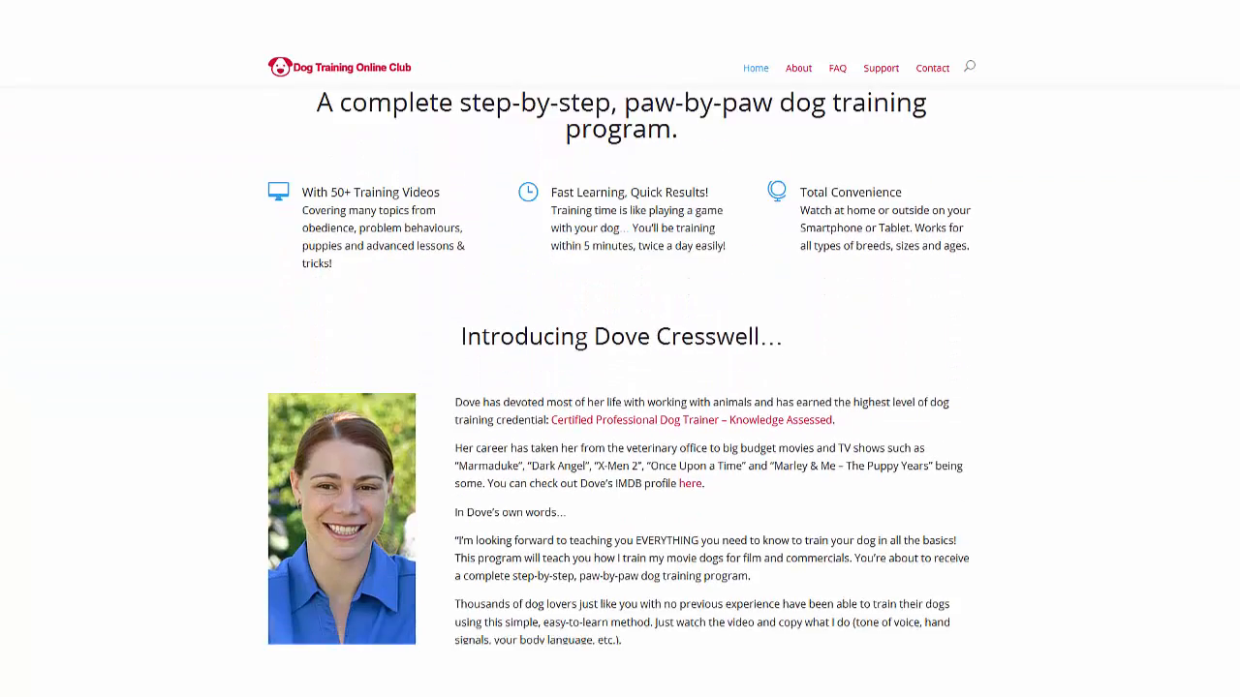
scroll(620, 387, down, 3)
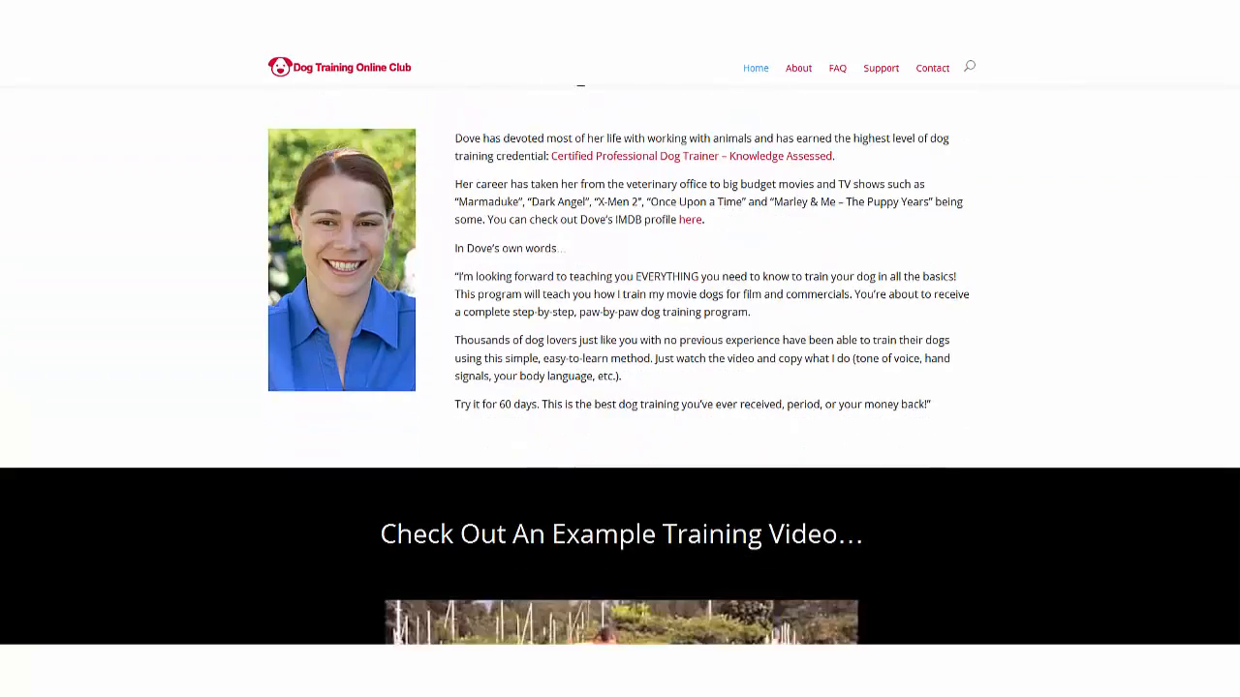
scroll(620, 387, down, 5)
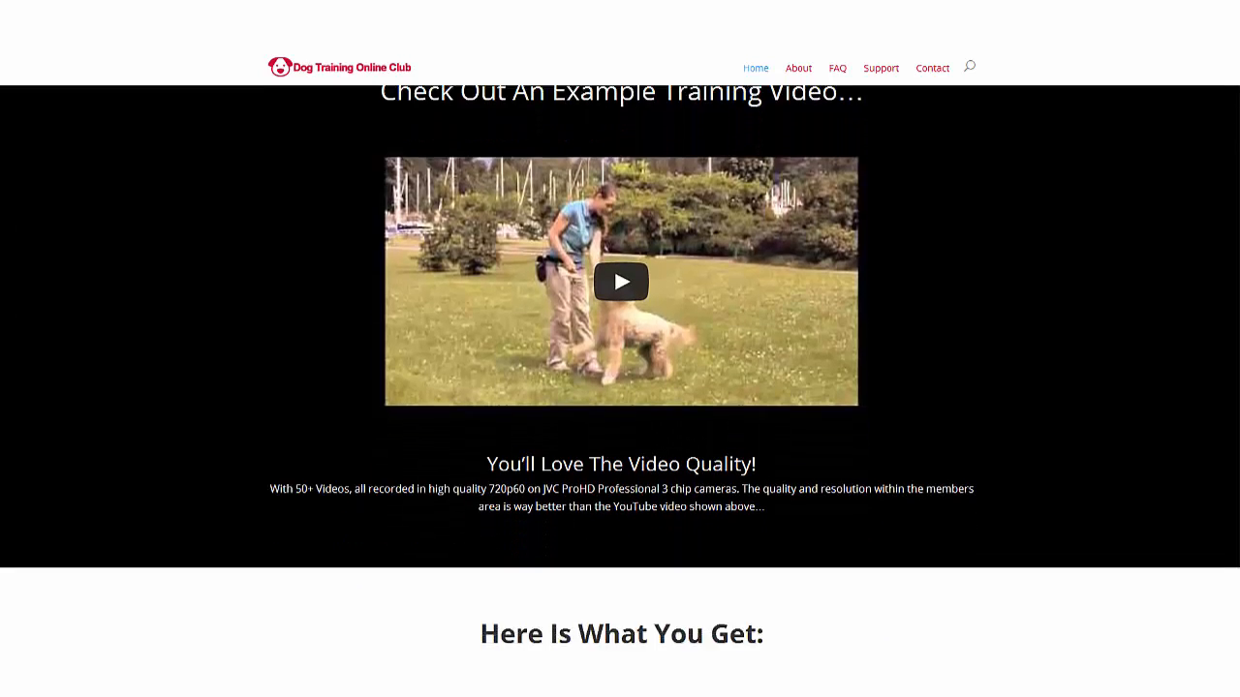
scroll(620, 387, down, 7)
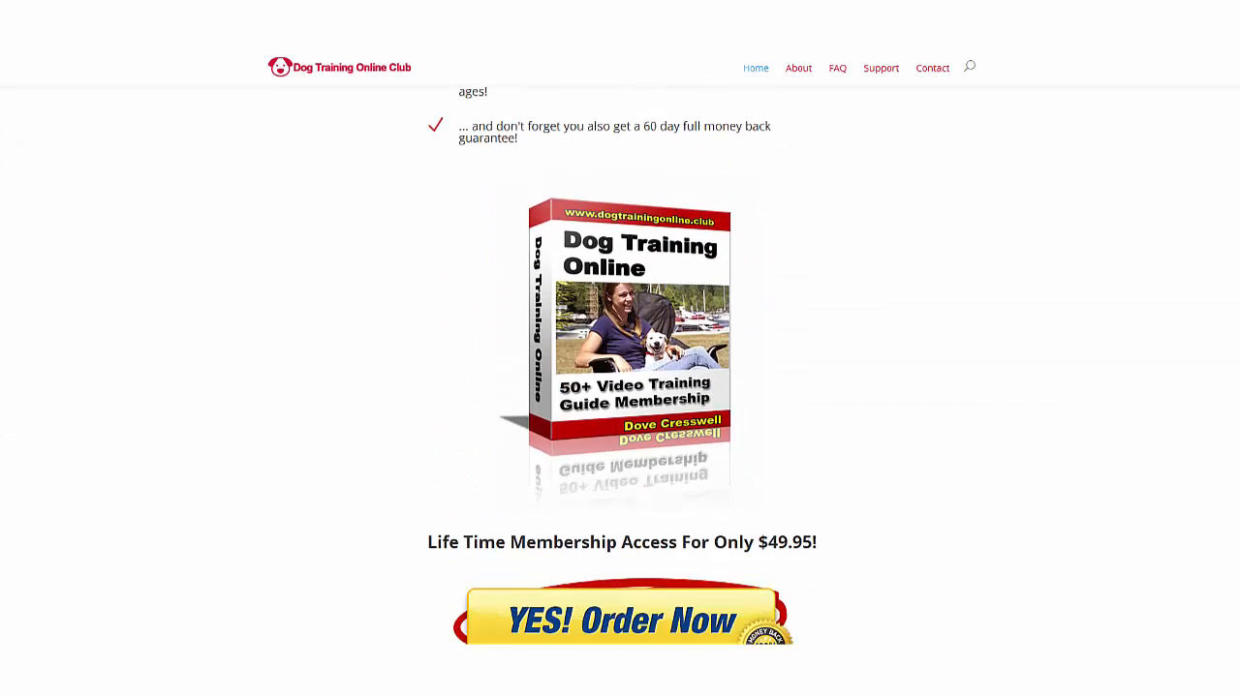
scroll(620, 387, down, 4)
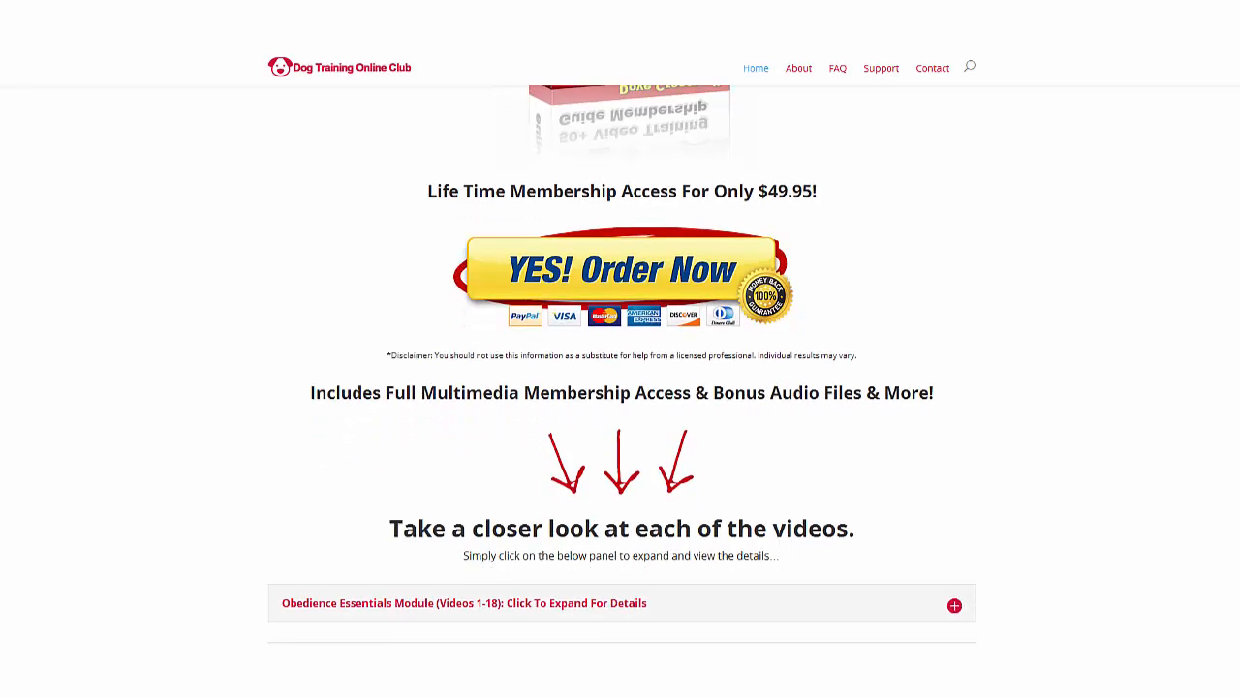
scroll(763, 188, down, 1)
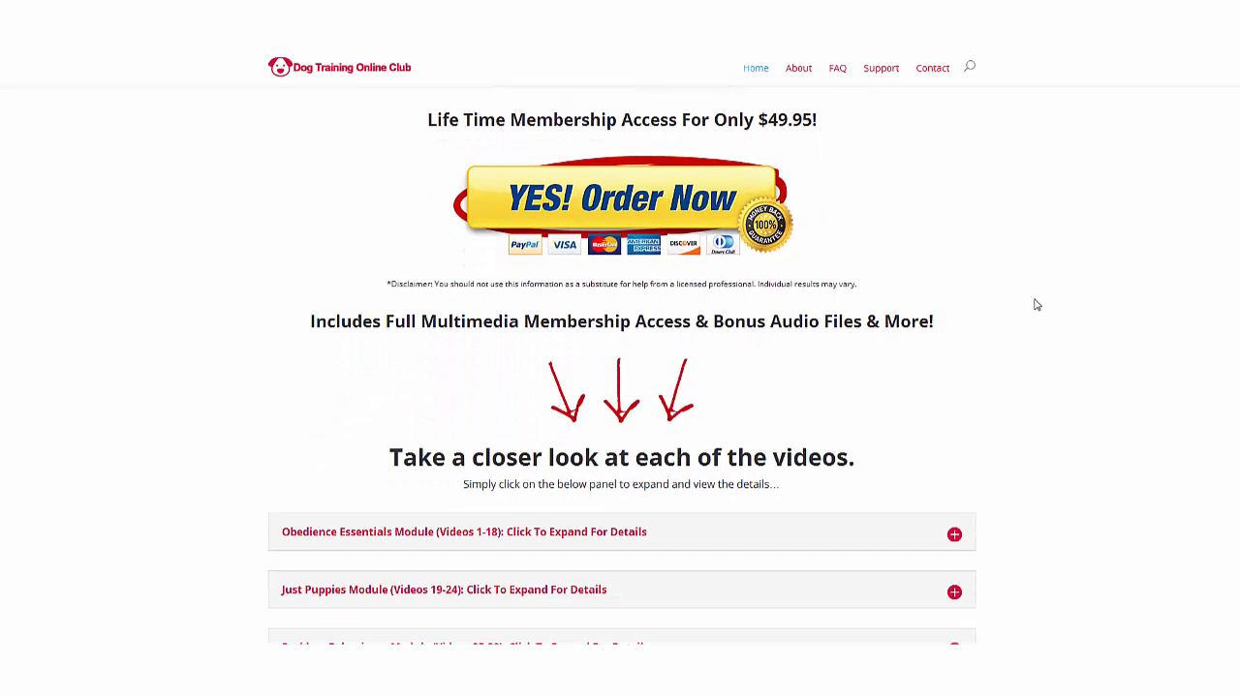
scroll(620, 387, down, 3)
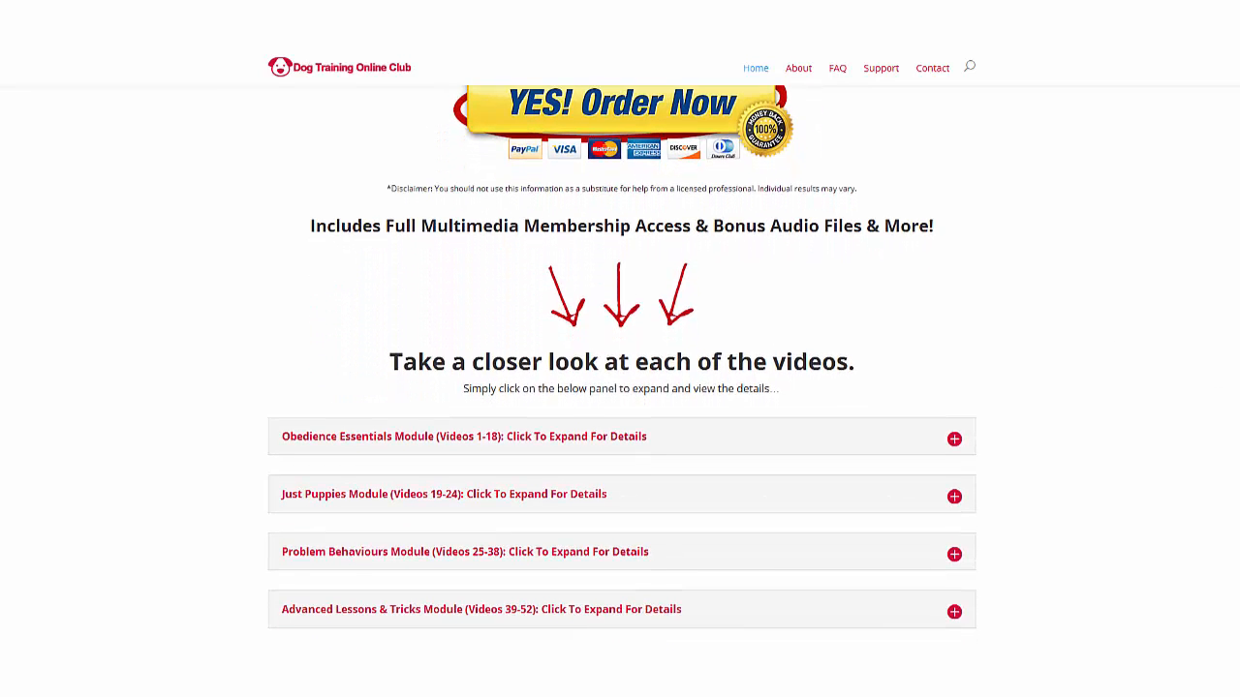
scroll(620, 387, down, 5)
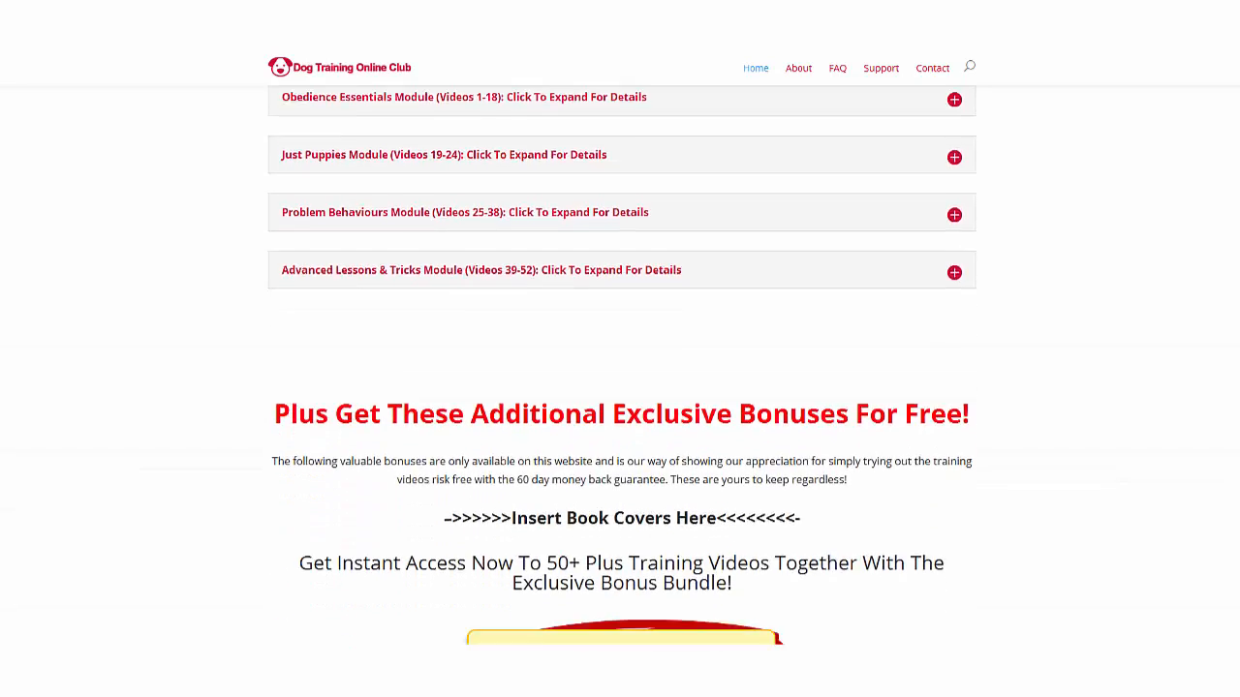
scroll(620, 387, down, 4)
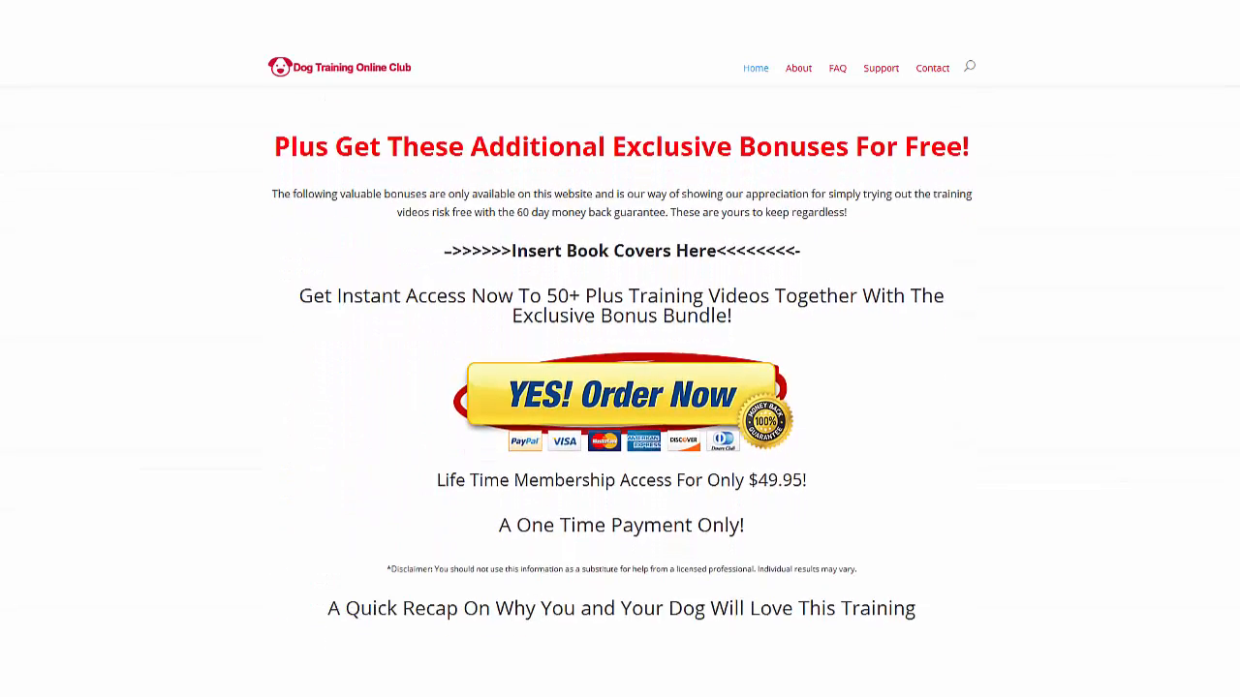
scroll(620, 387, down, 3)
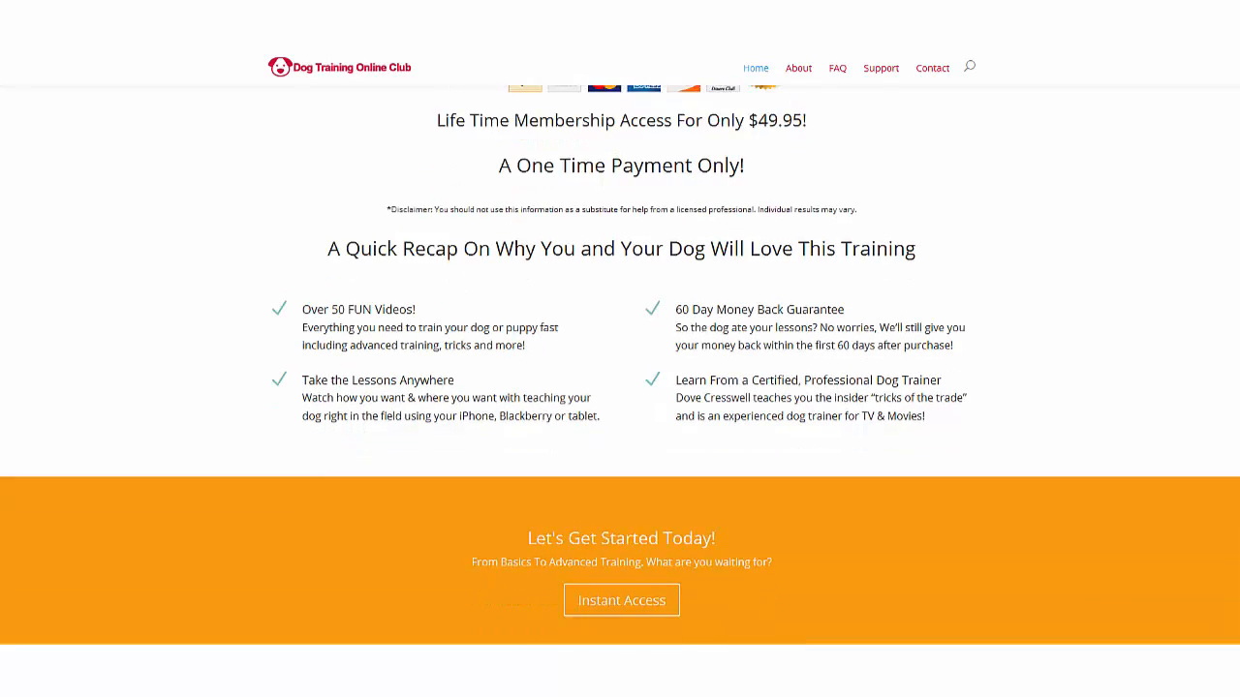
scroll(620, 387, up, 4)
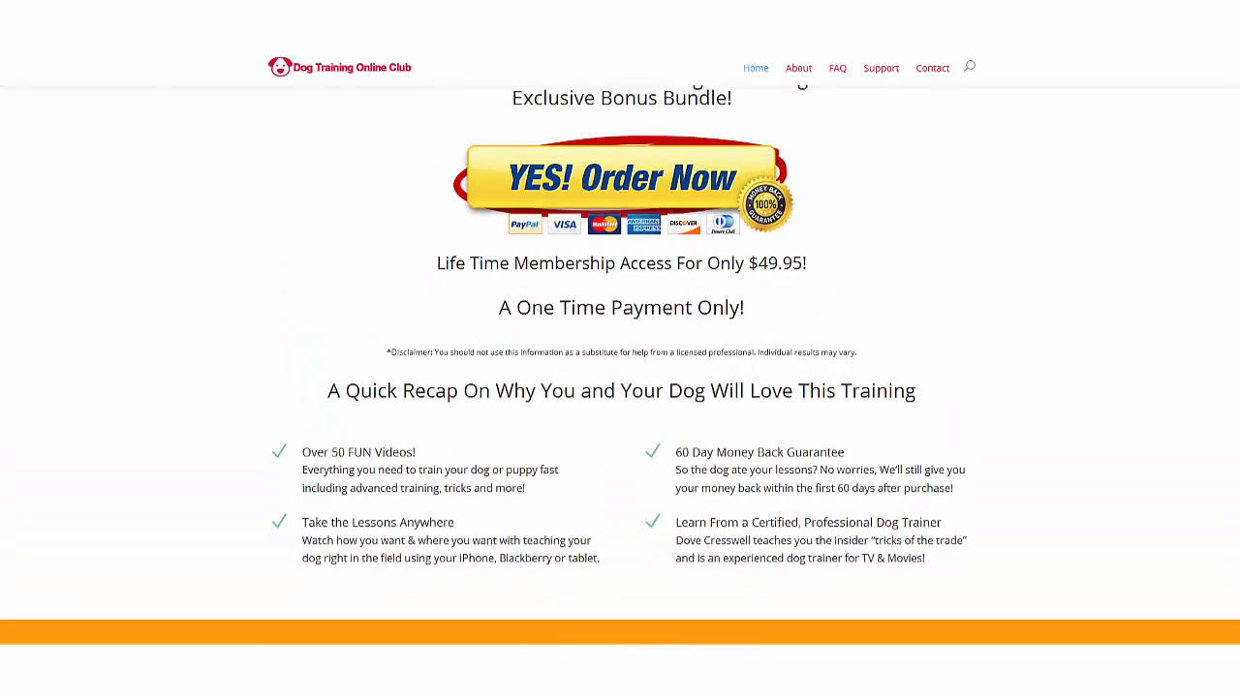
scroll(620, 388, up, 1)
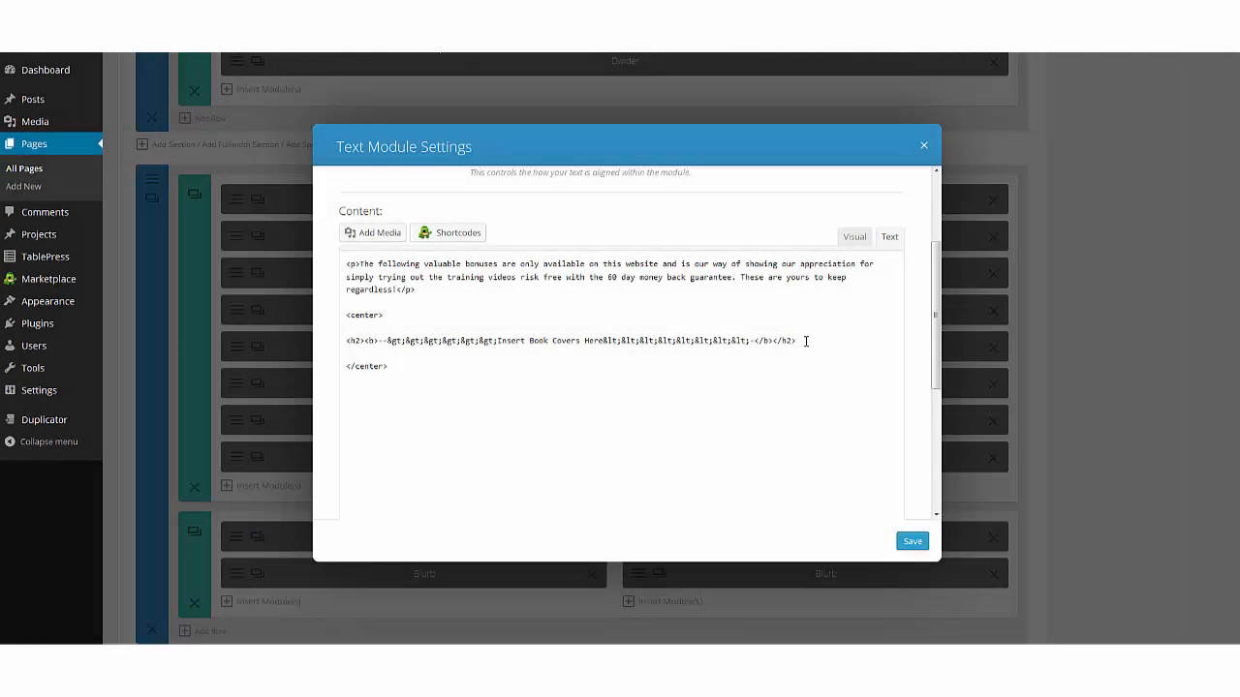
Replace the Insert Book Covers Here line in the WordPress text module with the copied bonus table code, save it and update the page.
drag(805, 341, 338, 336)
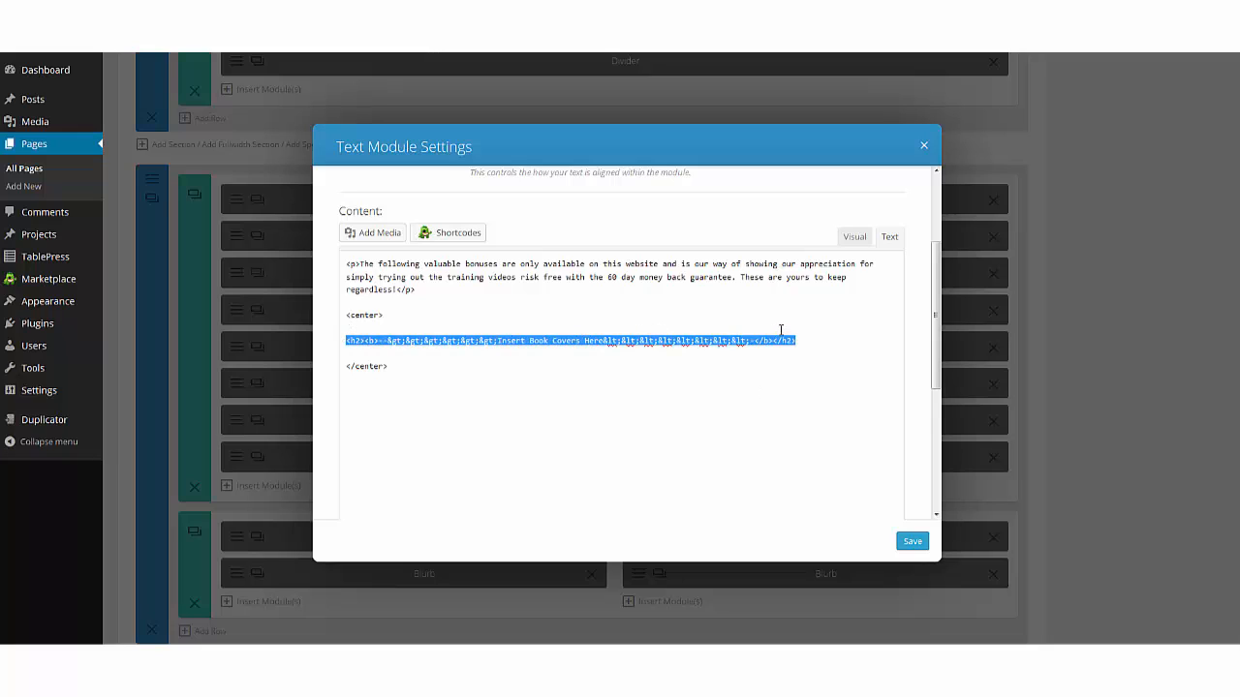
key(BackSpace)
key(ctrl+v)
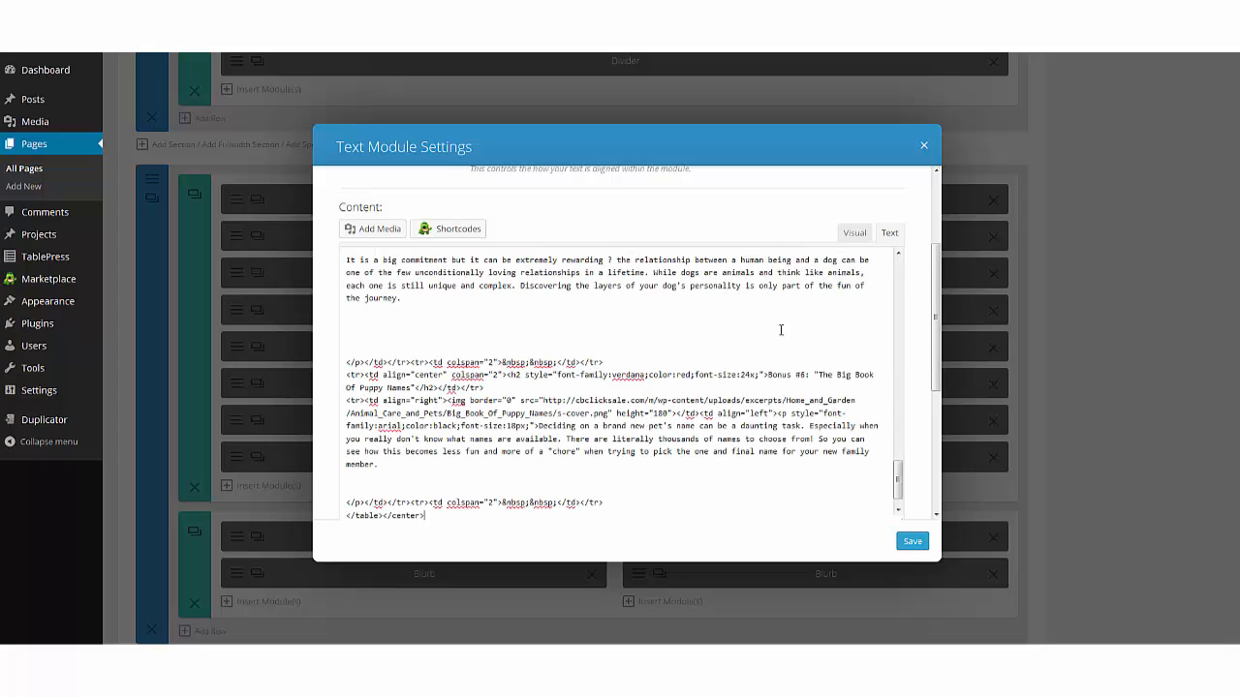
click(913, 540)
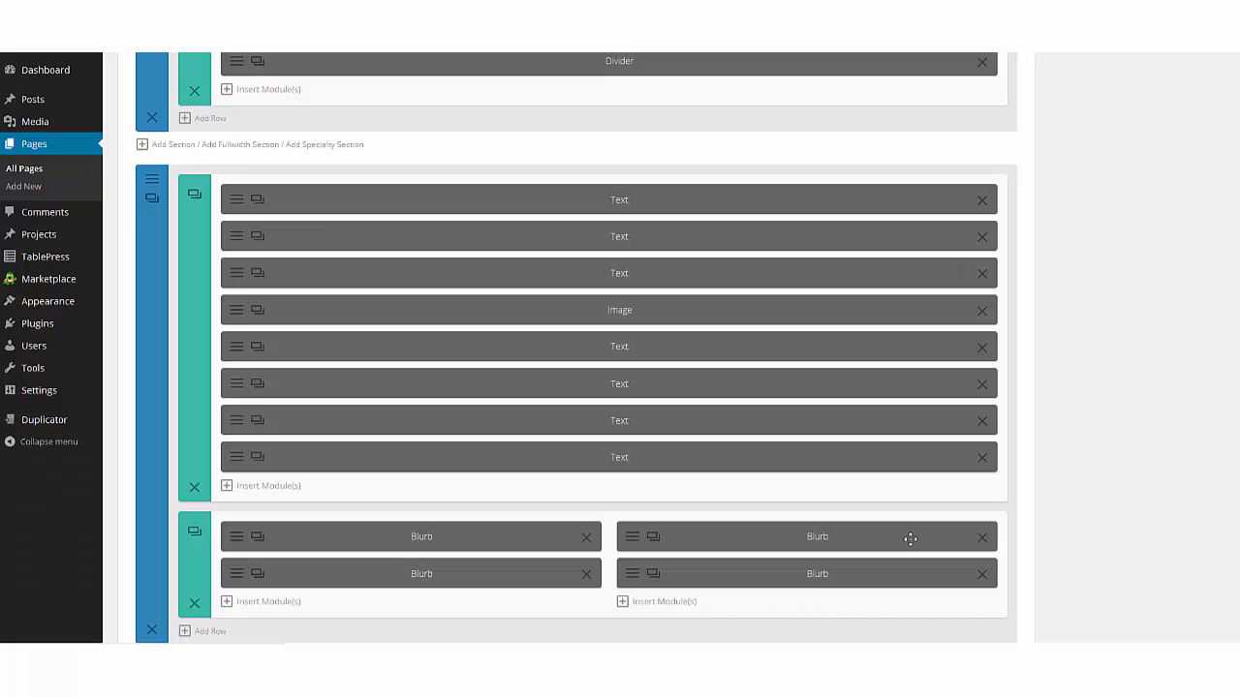
scroll(1124, 542, up, 5)
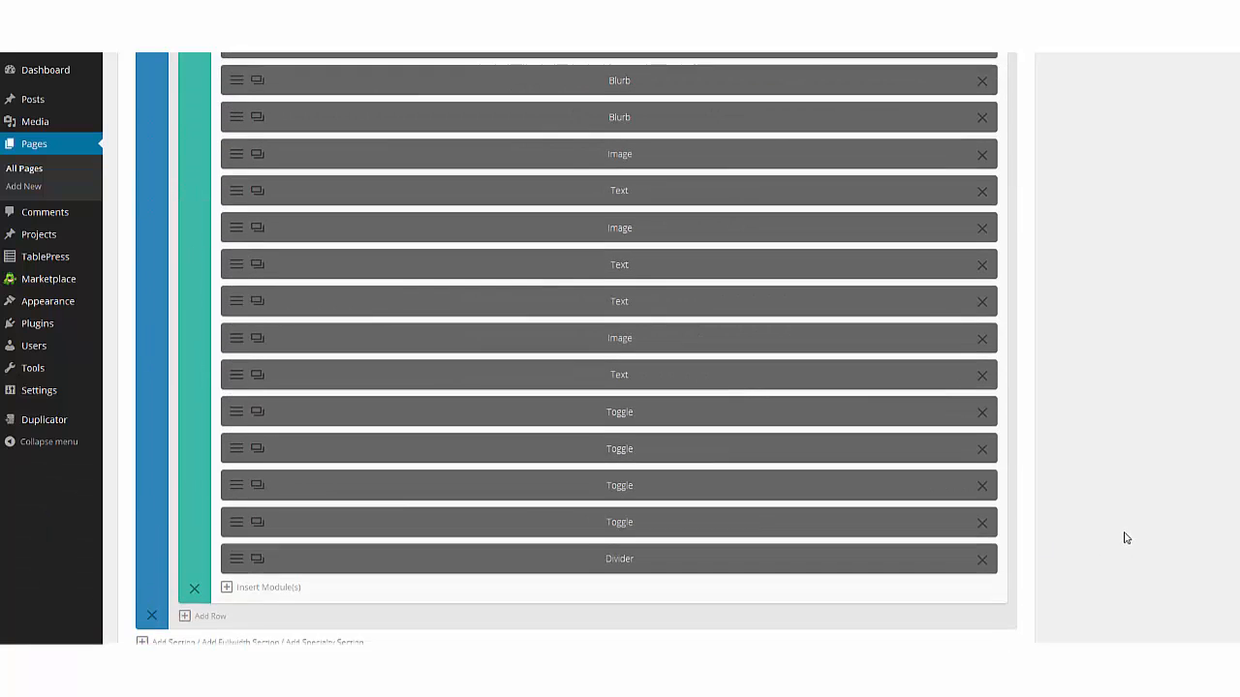
scroll(1125, 538, up, 15)
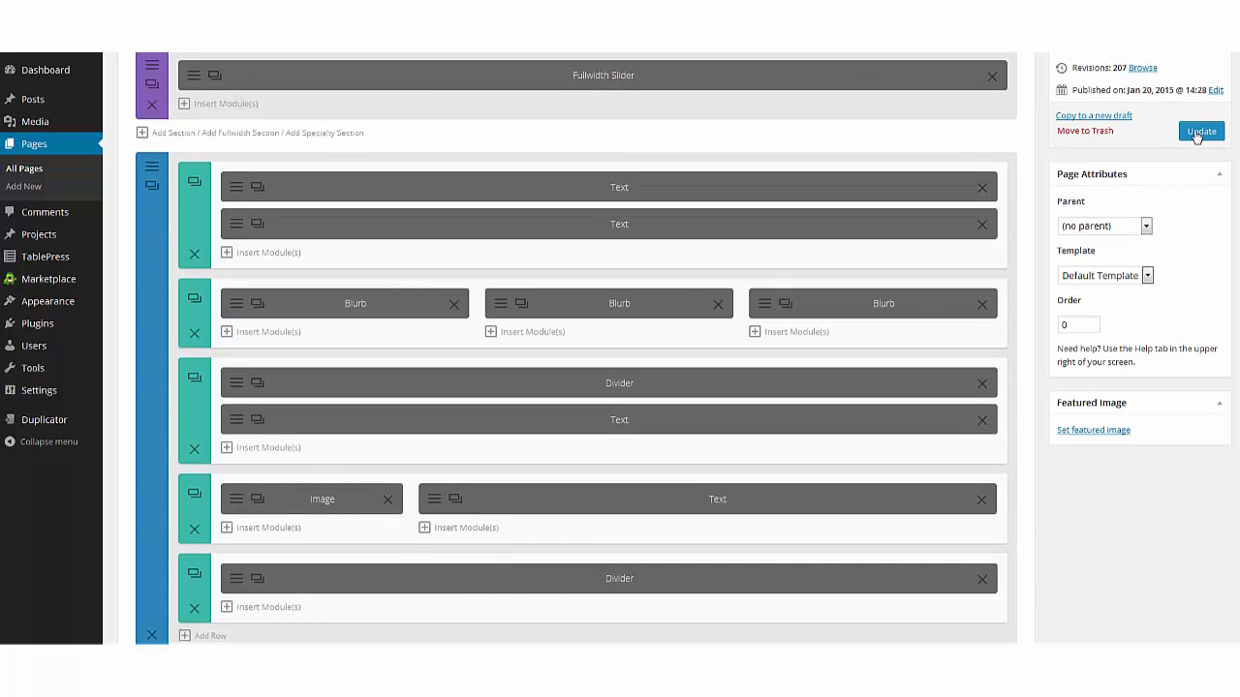
click(1199, 138)
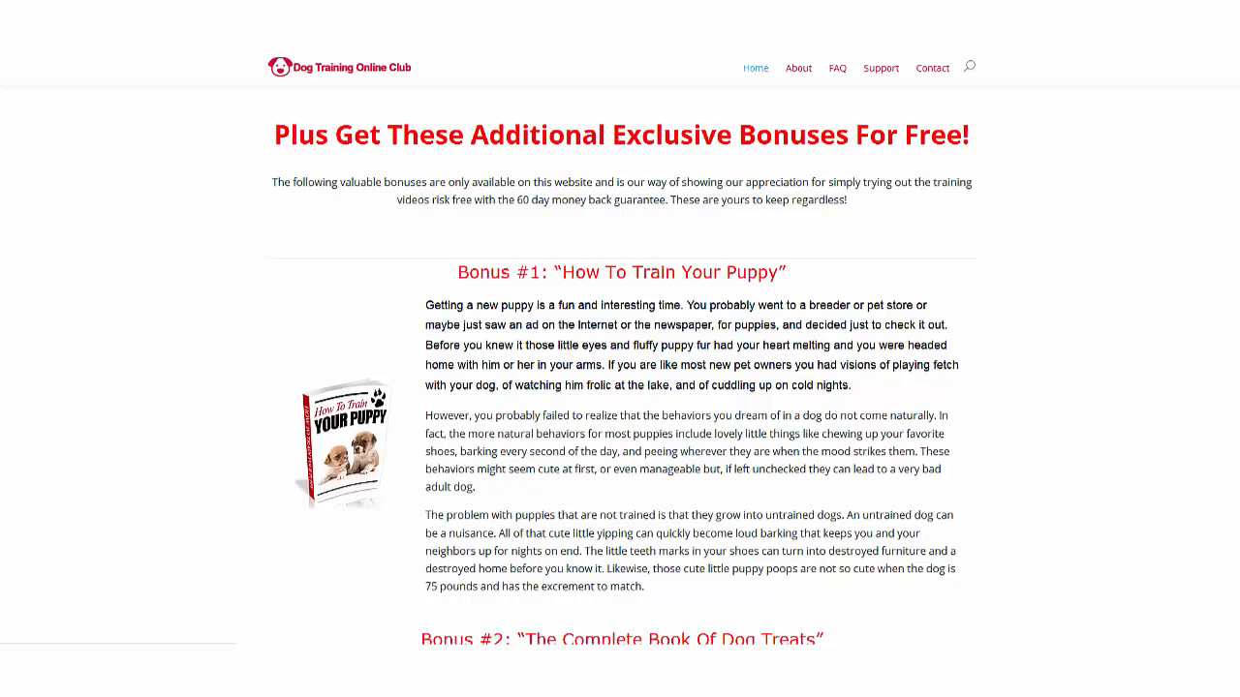
Examine the bonus titles, covers and descriptions in the exclusive bonuses section of the published sales page.
scroll(620, 364, down, 8)
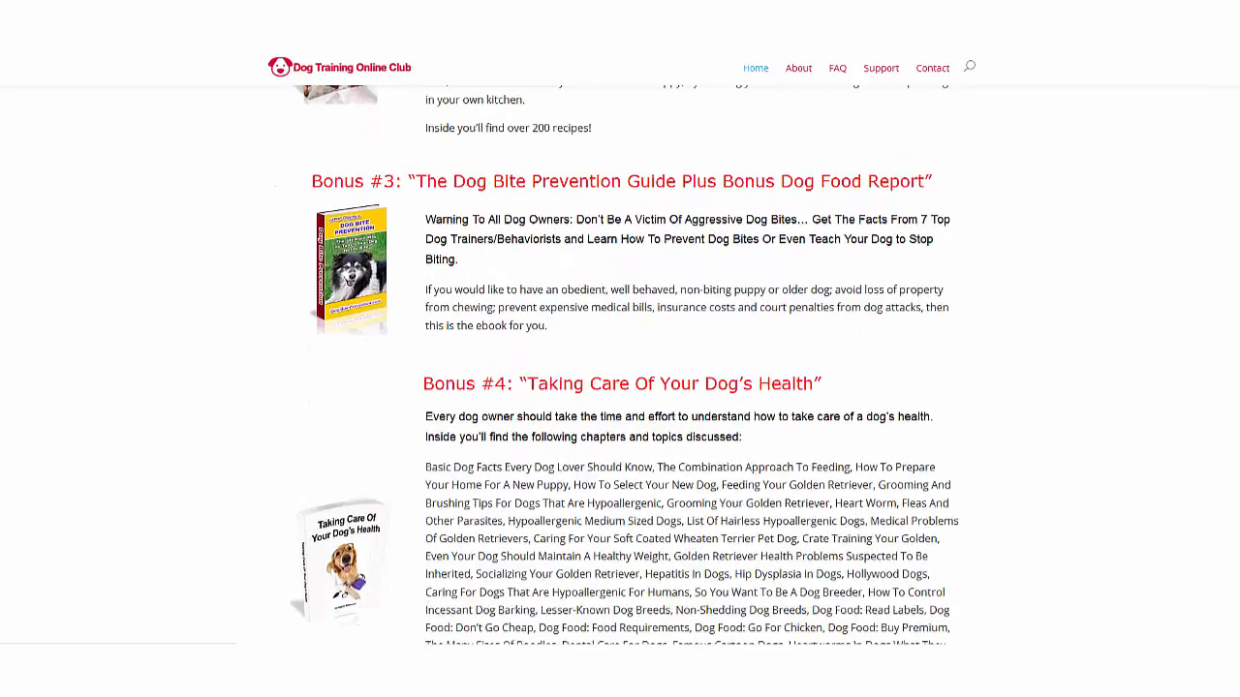
scroll(620, 364, down, 8)
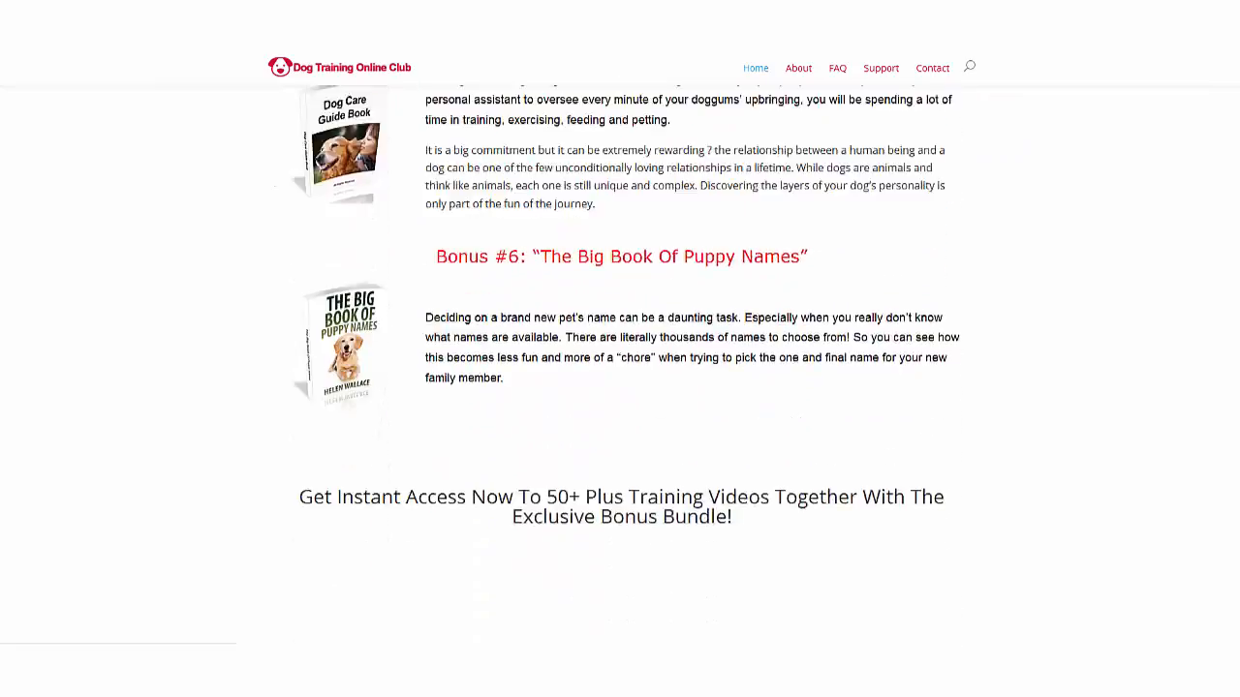
scroll(620, 364, up, 3)
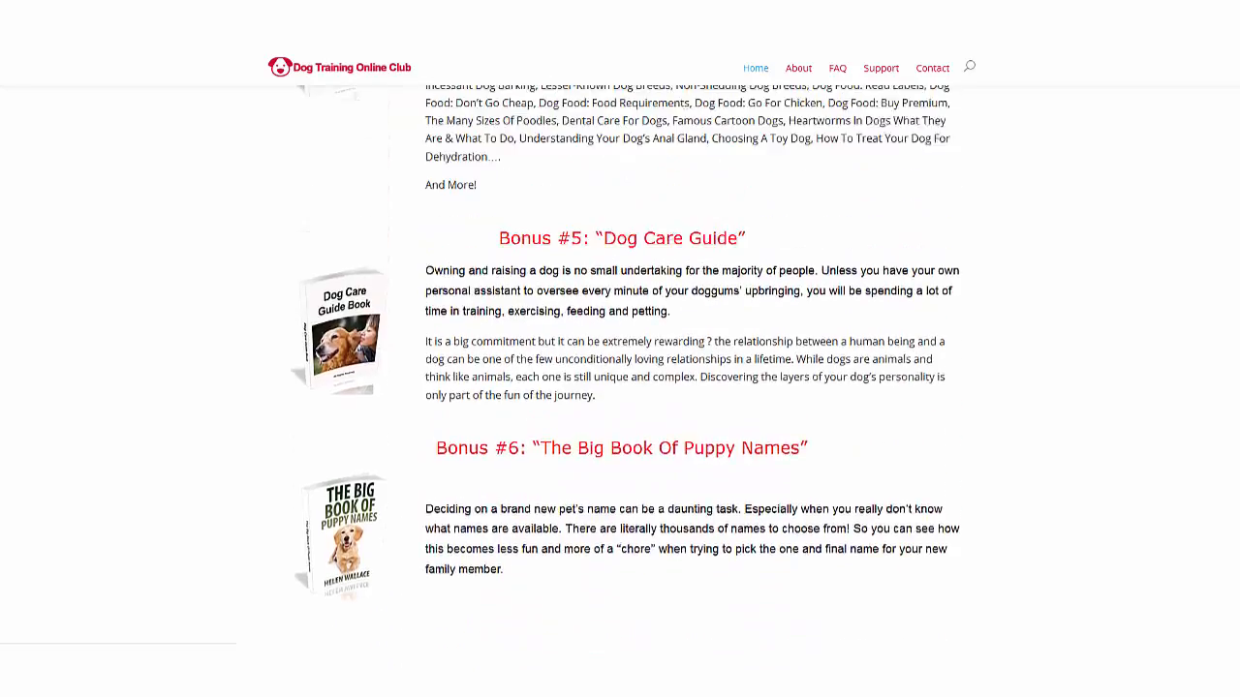
scroll(620, 364, up, 12)
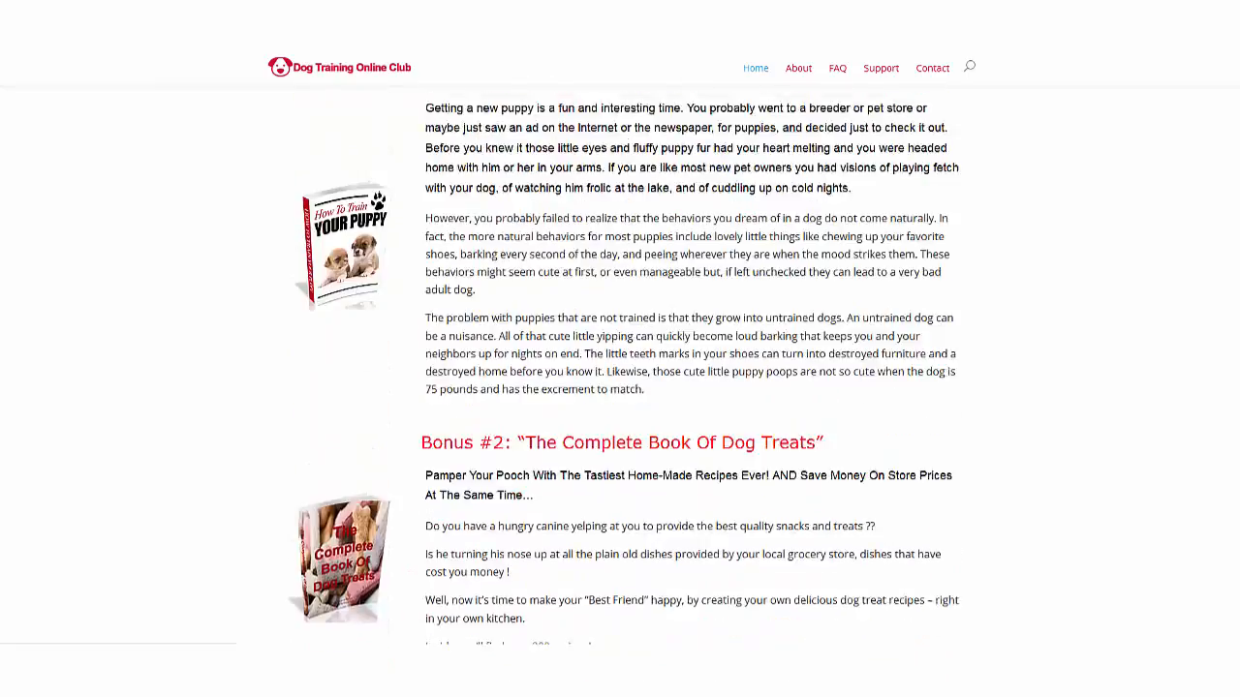
scroll(620, 364, down, 2)
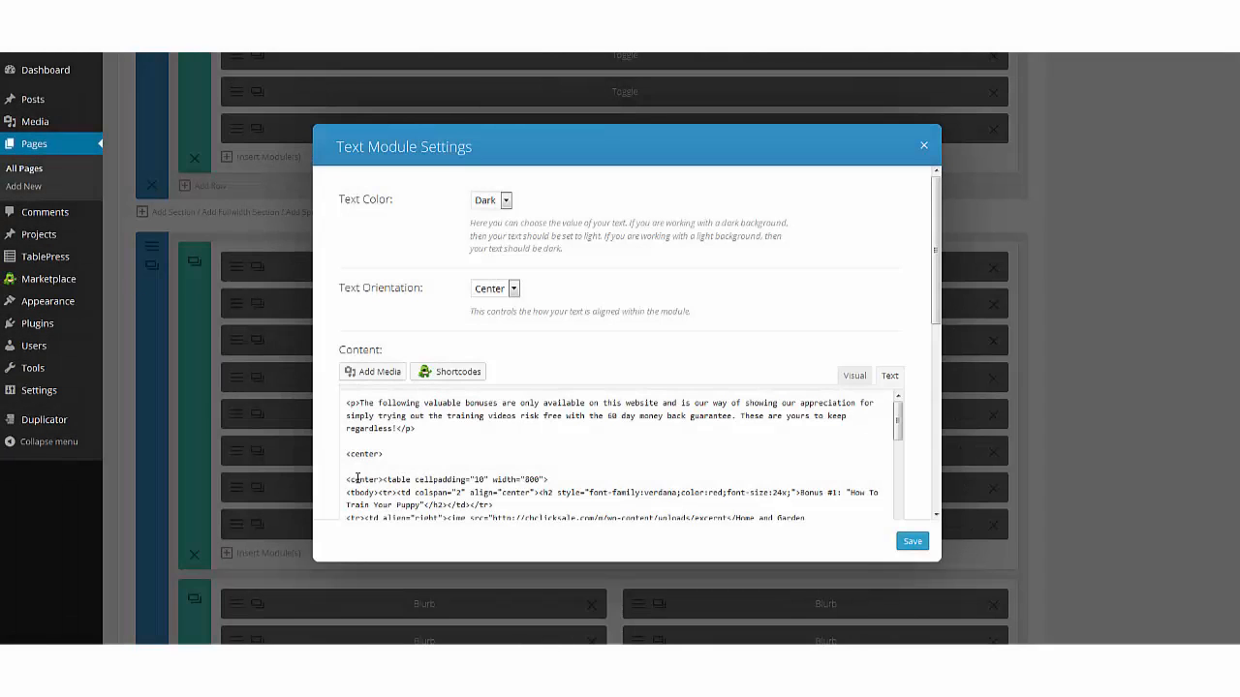
Replace the bonus table code in the WordPress text module with the edited version, save the module and update the page.
drag(346, 479, 529, 229)
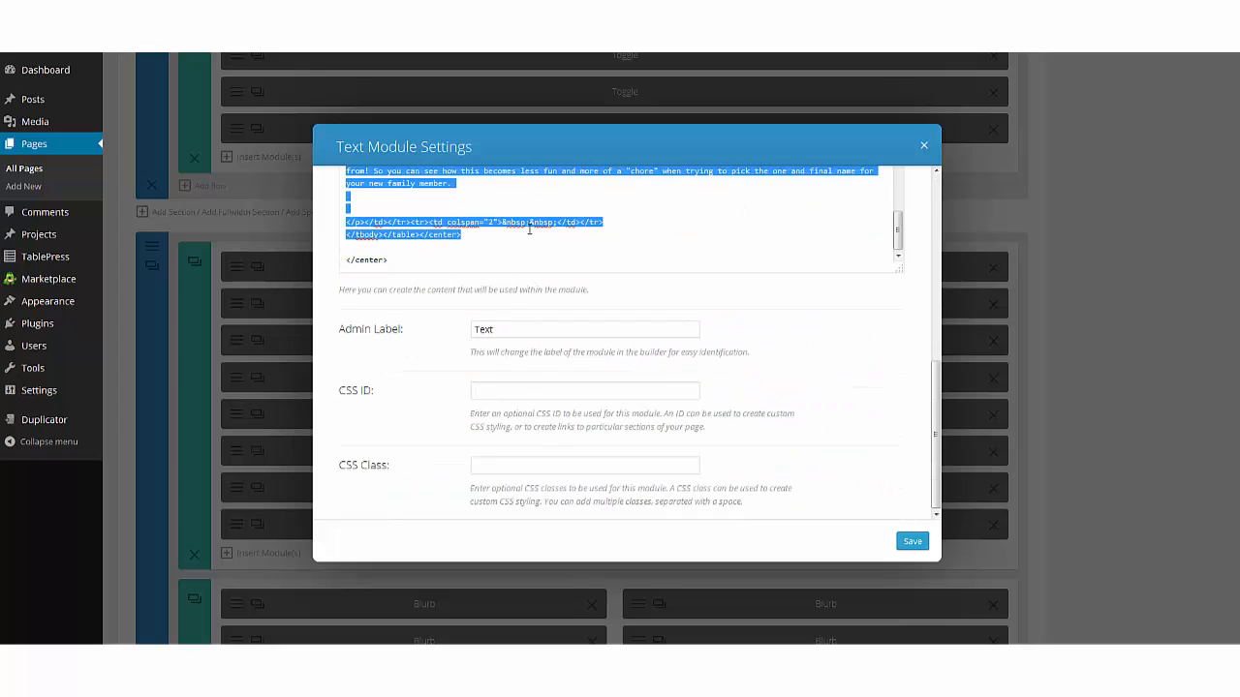
key(BackSpace)
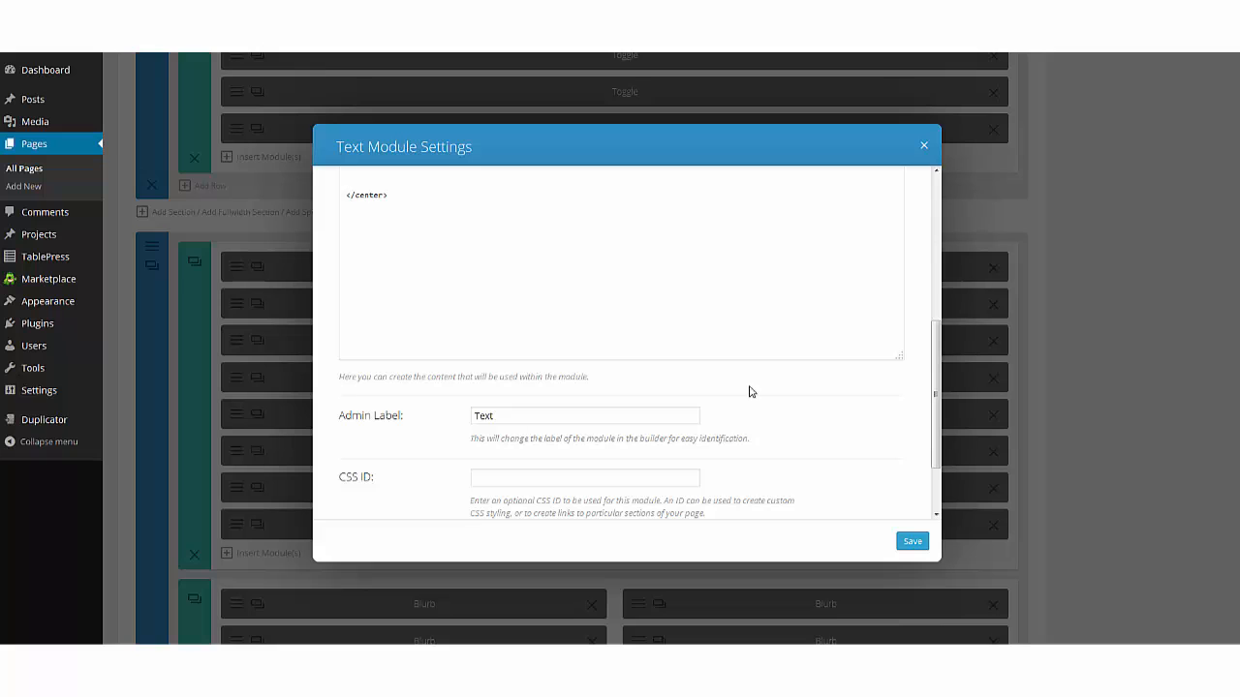
scroll(747, 390, up, 3)
scroll(701, 353, up, 1)
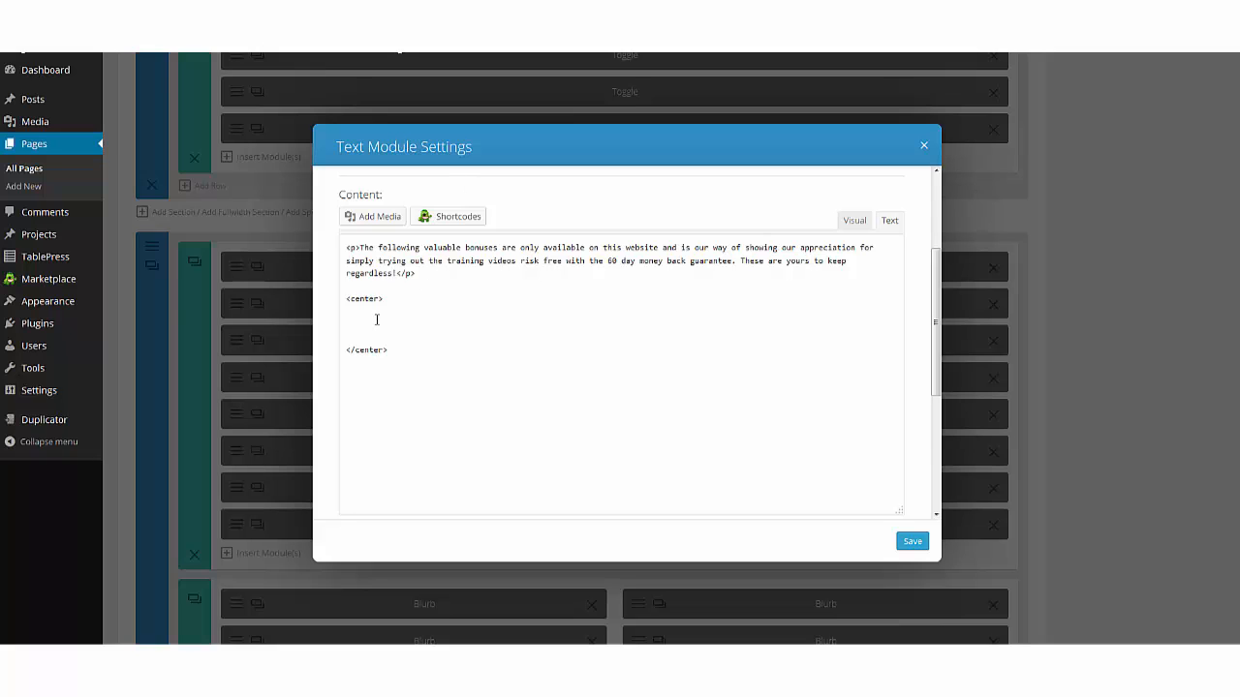
key(ctrl+v)
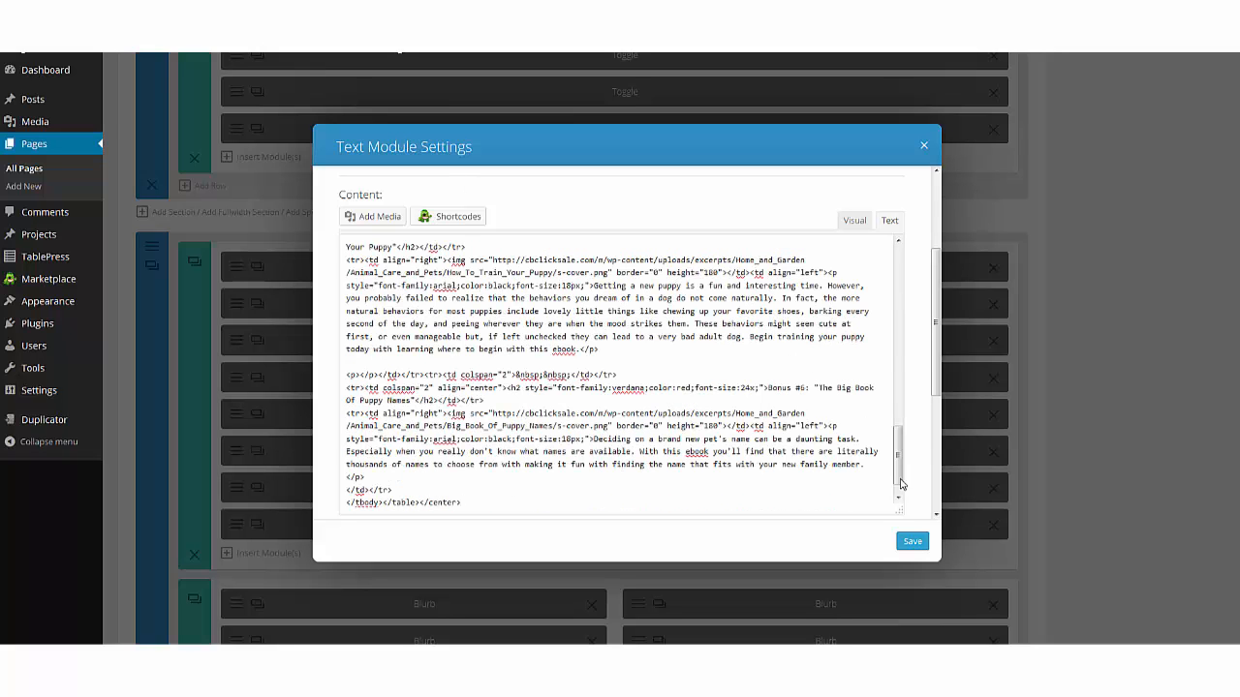
click(913, 545)
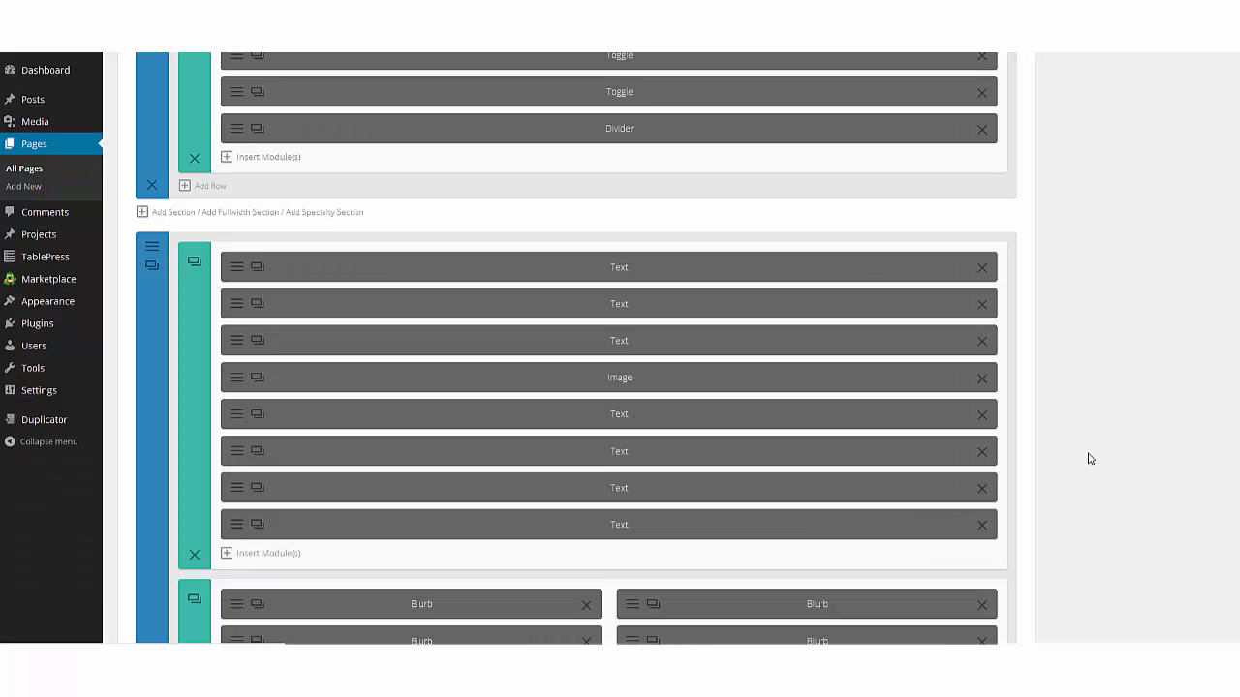
scroll(1129, 410, up, 10)
scroll(1133, 395, up, 8)
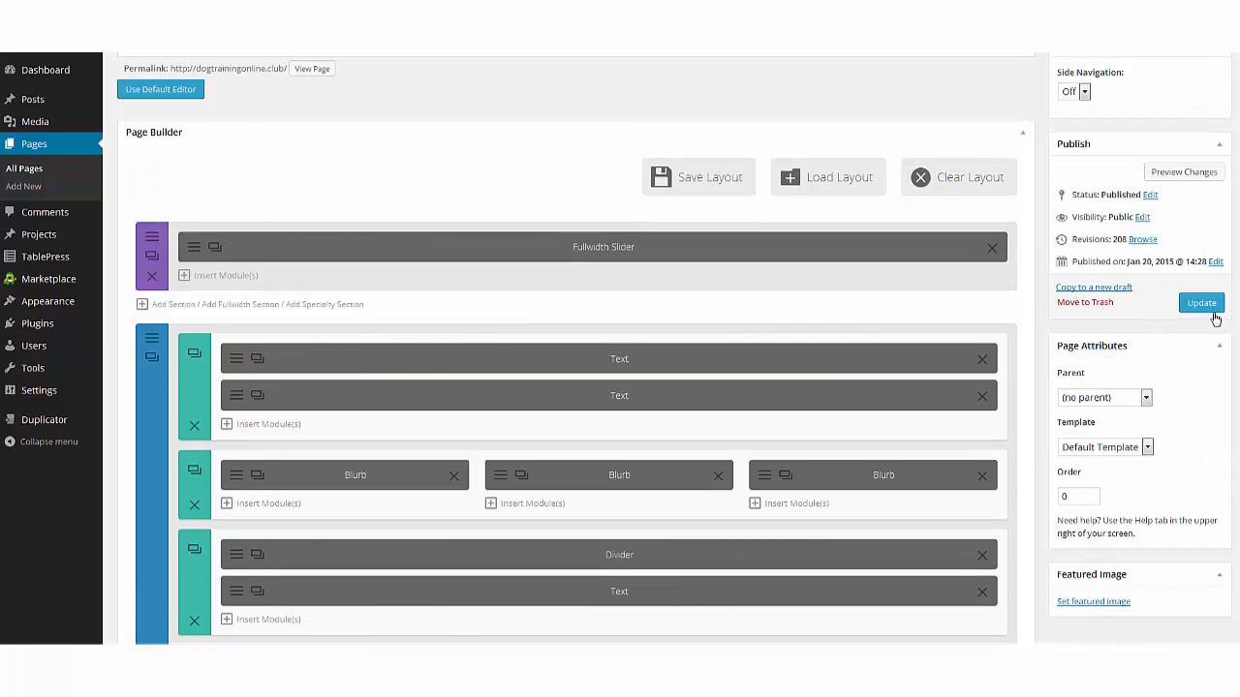
click(1213, 312)
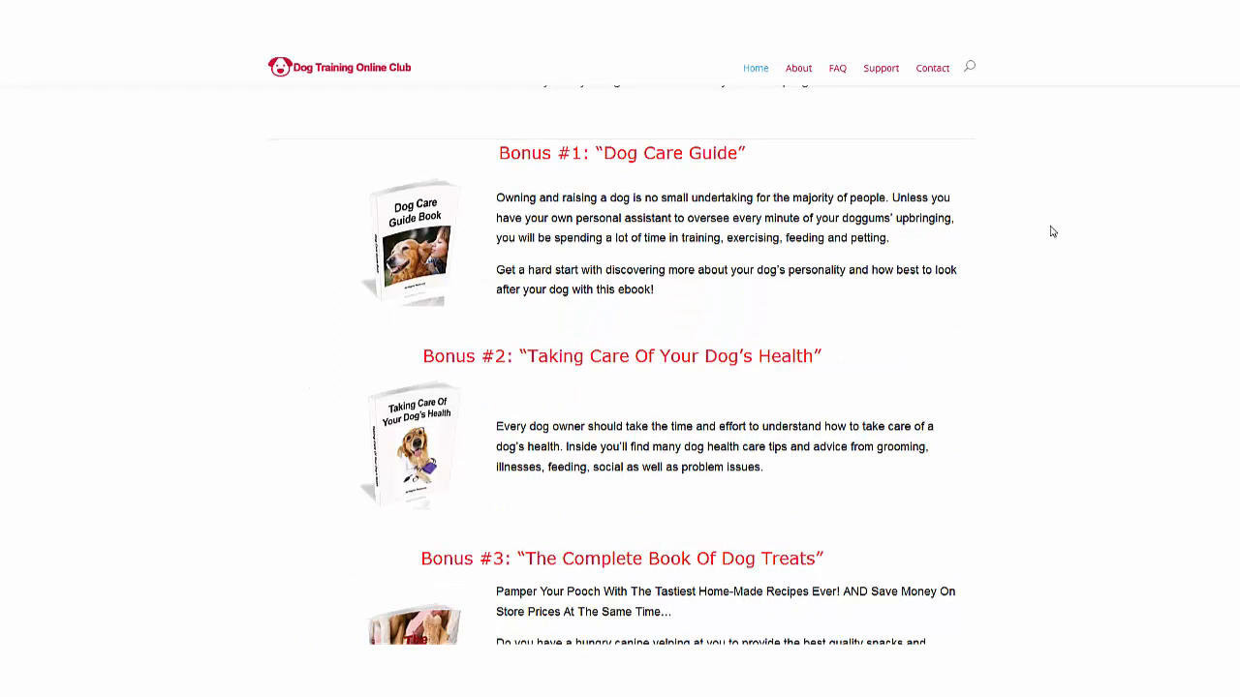
Review the revised covers and descriptions of all the bonuses on the published sales page.
scroll(1052, 232, down, 3)
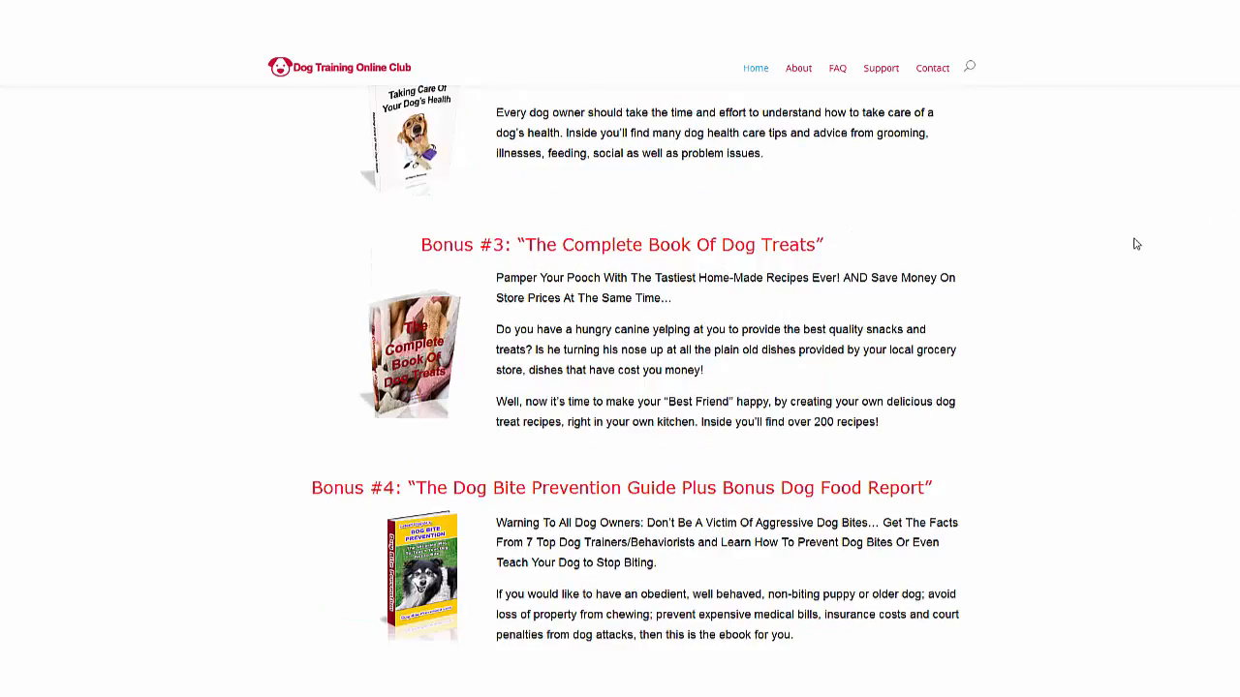
scroll(1137, 244, down, 5)
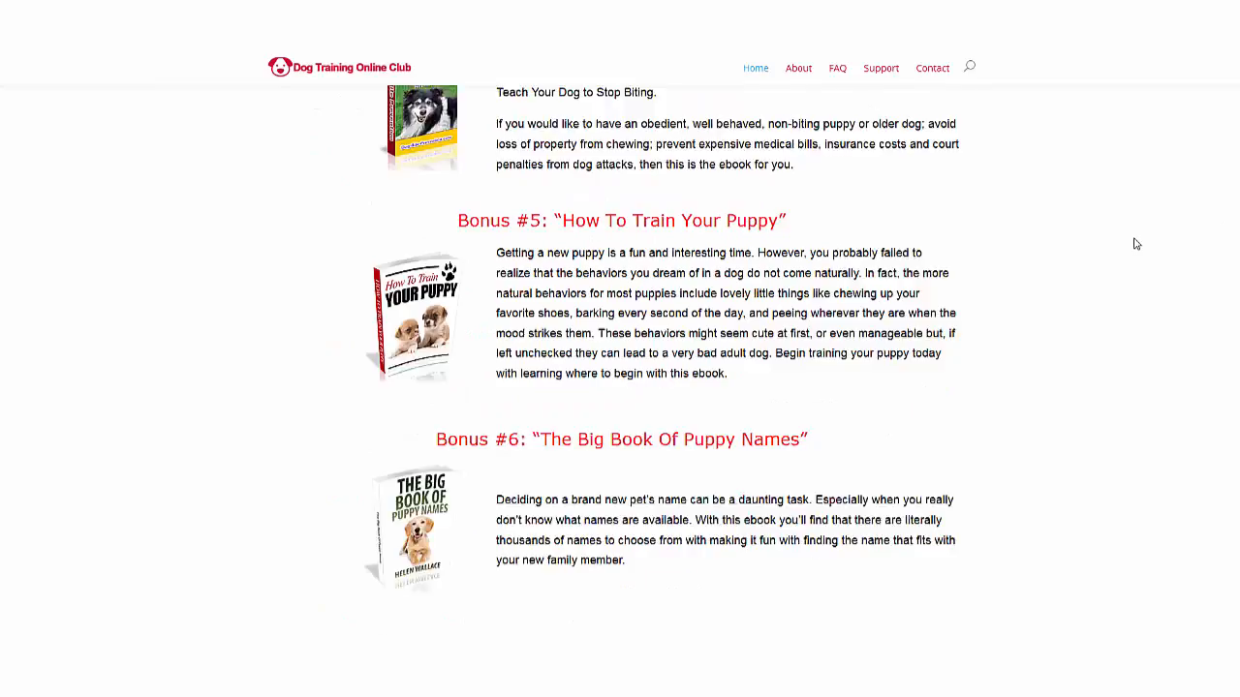
scroll(1136, 244, down, 1)
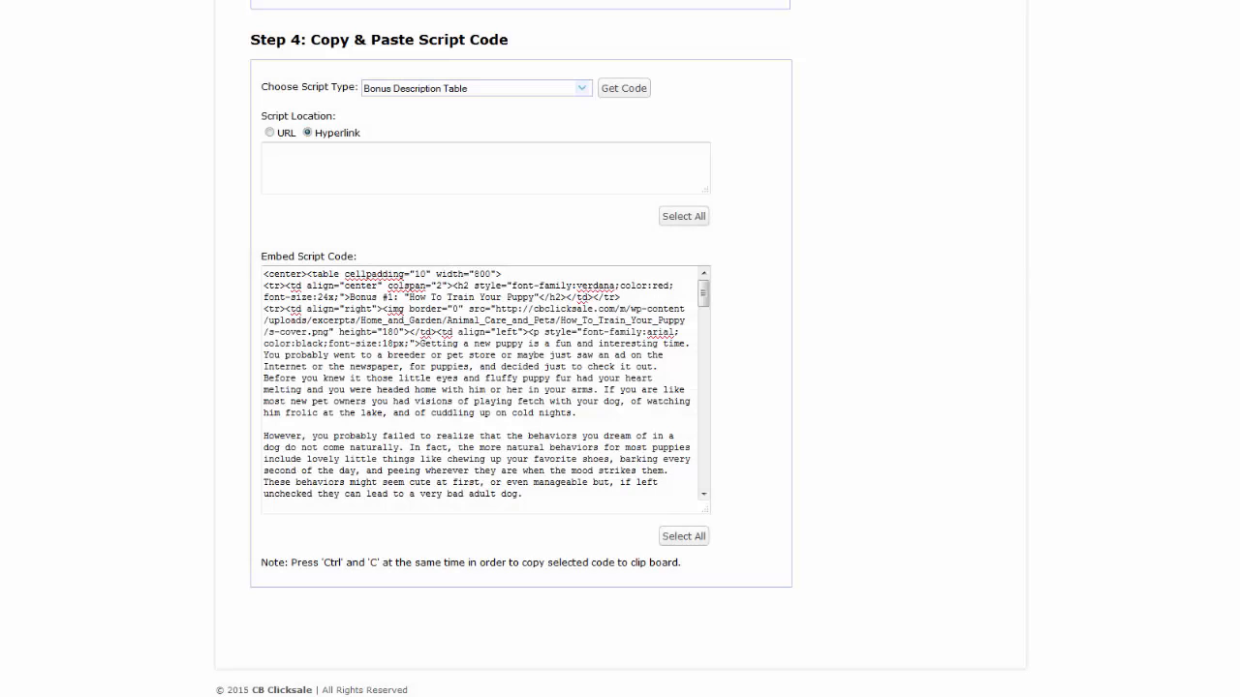
Generate the Buy Now Button script in Step 4 of the CB Clicksale page and copy its hyperlink code.
click(585, 89)
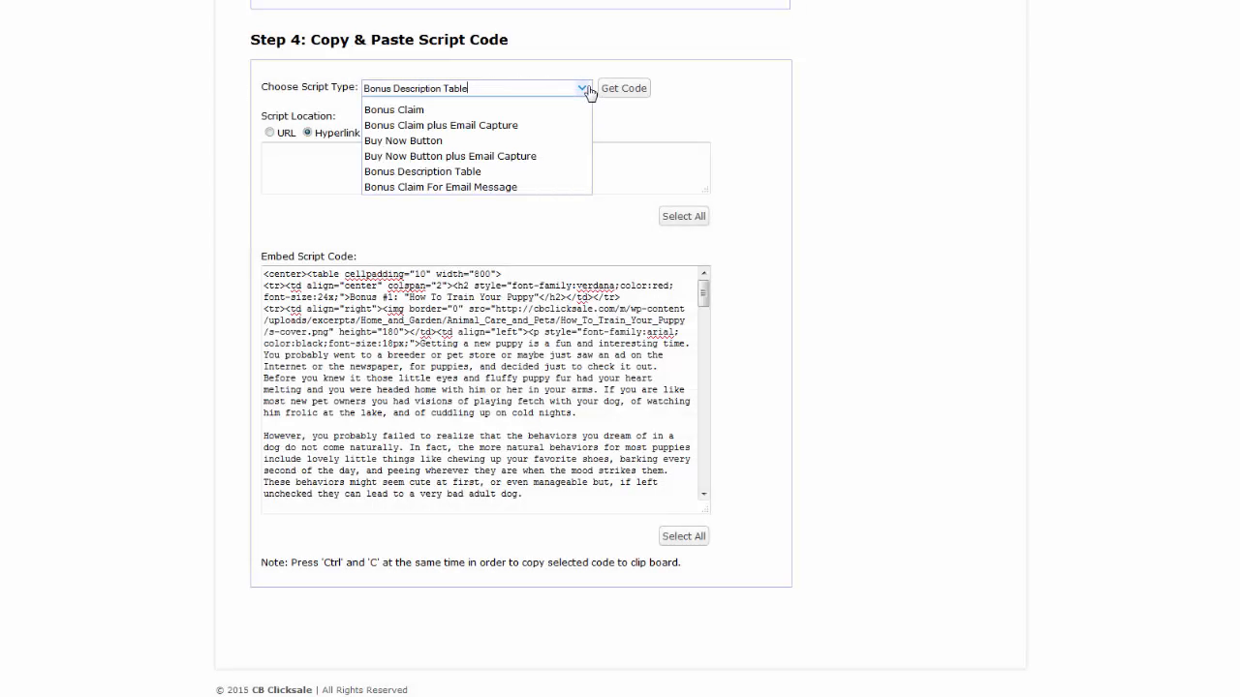
click(425, 140)
click(683, 216)
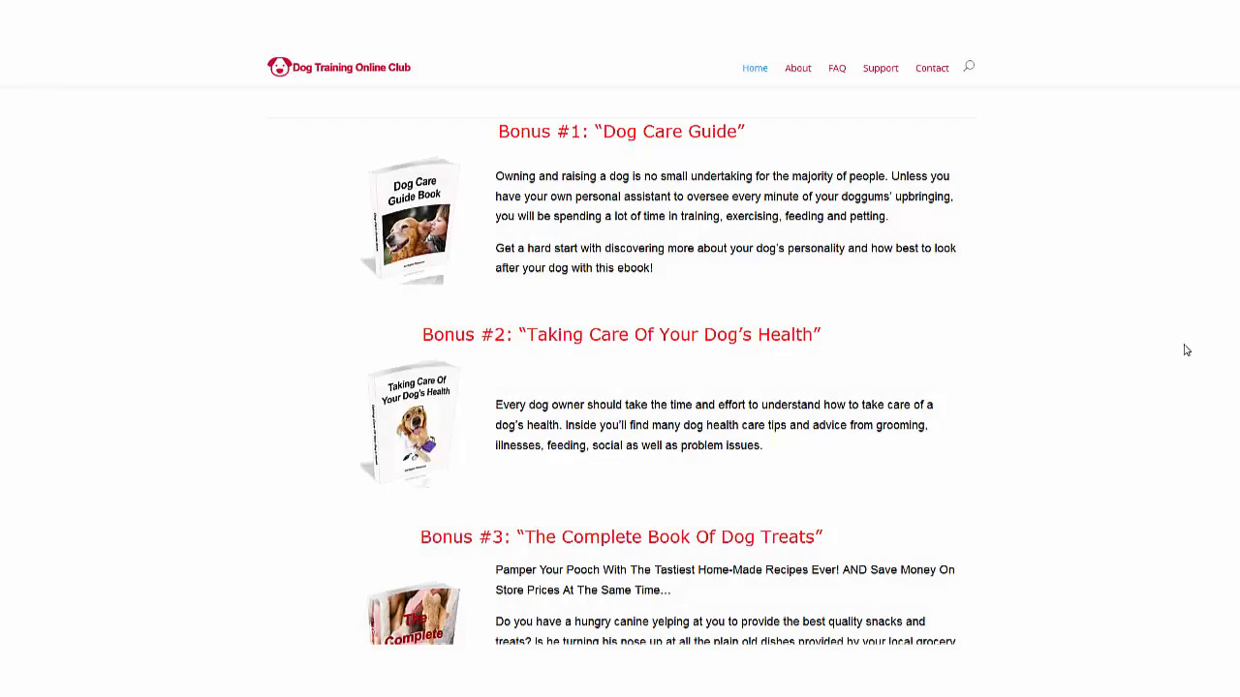
Open the settings of the first slide in the sales page's Fullwidth Slider module in WordPress.
scroll(620, 368, up, 5)
scroll(620, 368, up, 10)
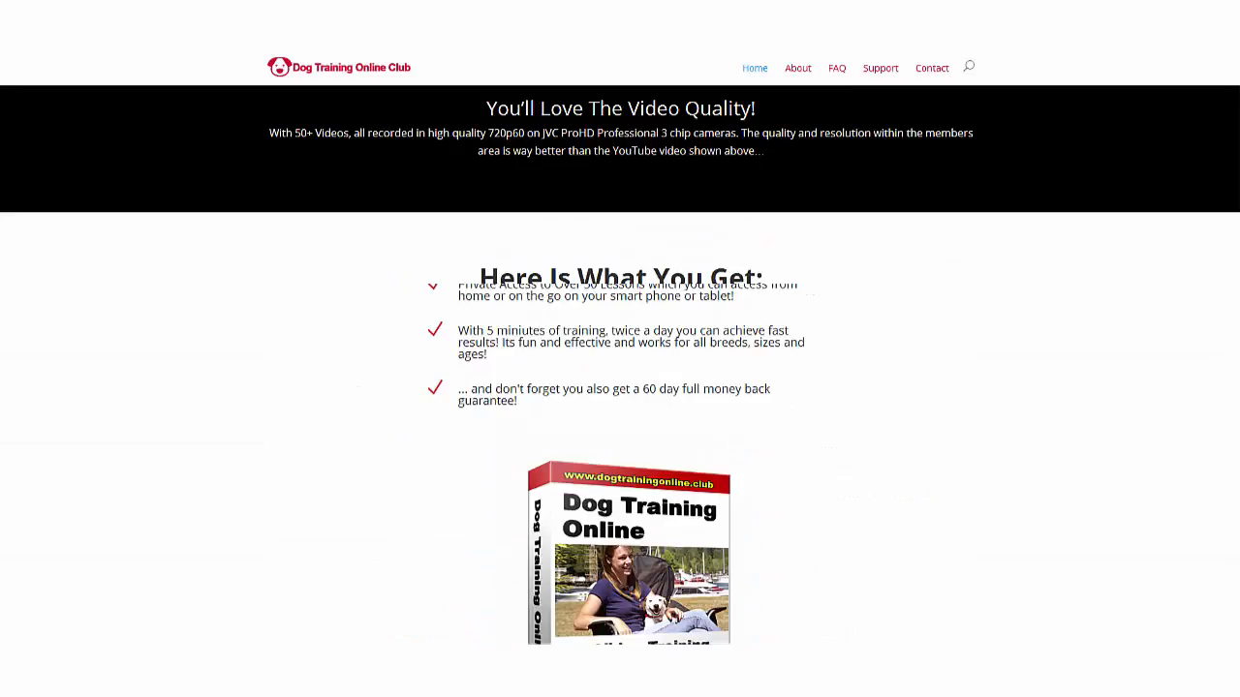
scroll(652, 314, up, 3)
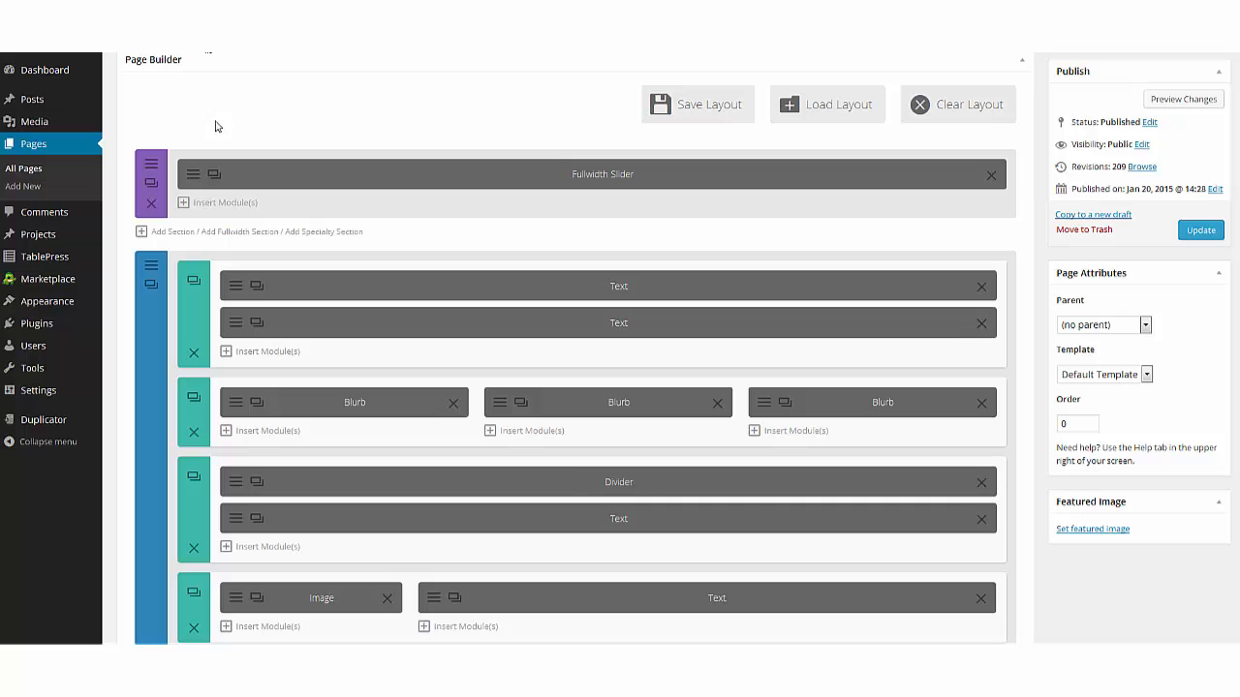
click(211, 178)
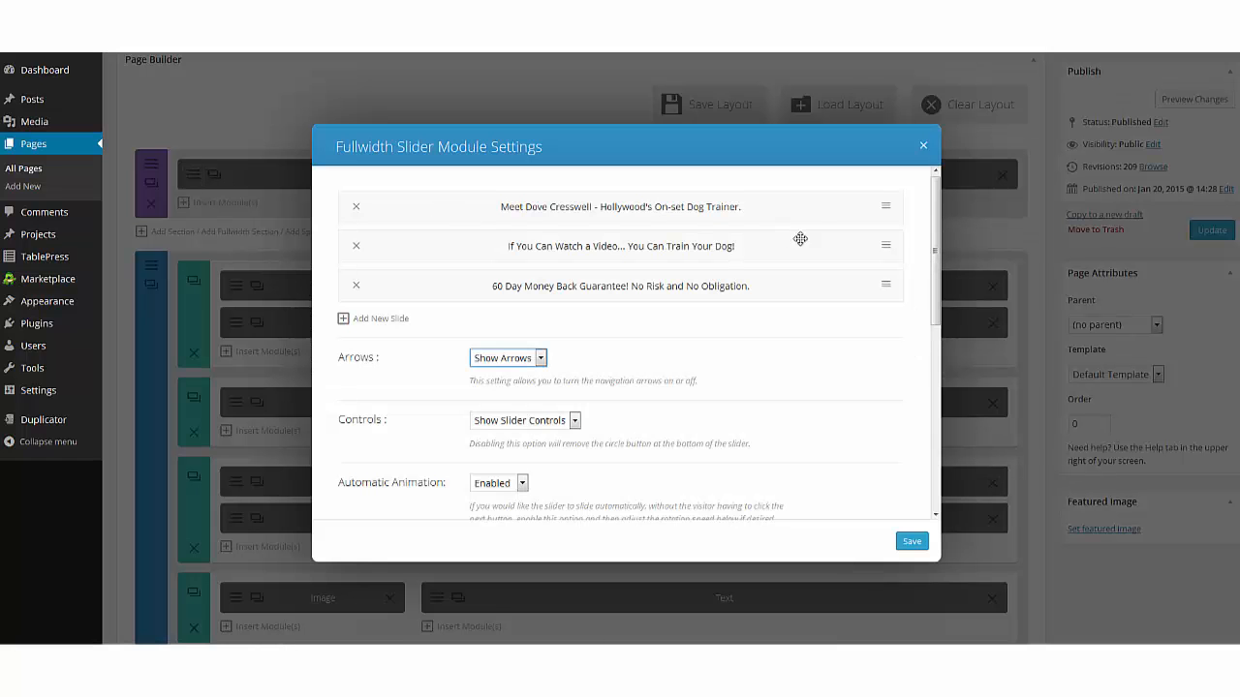
click(889, 208)
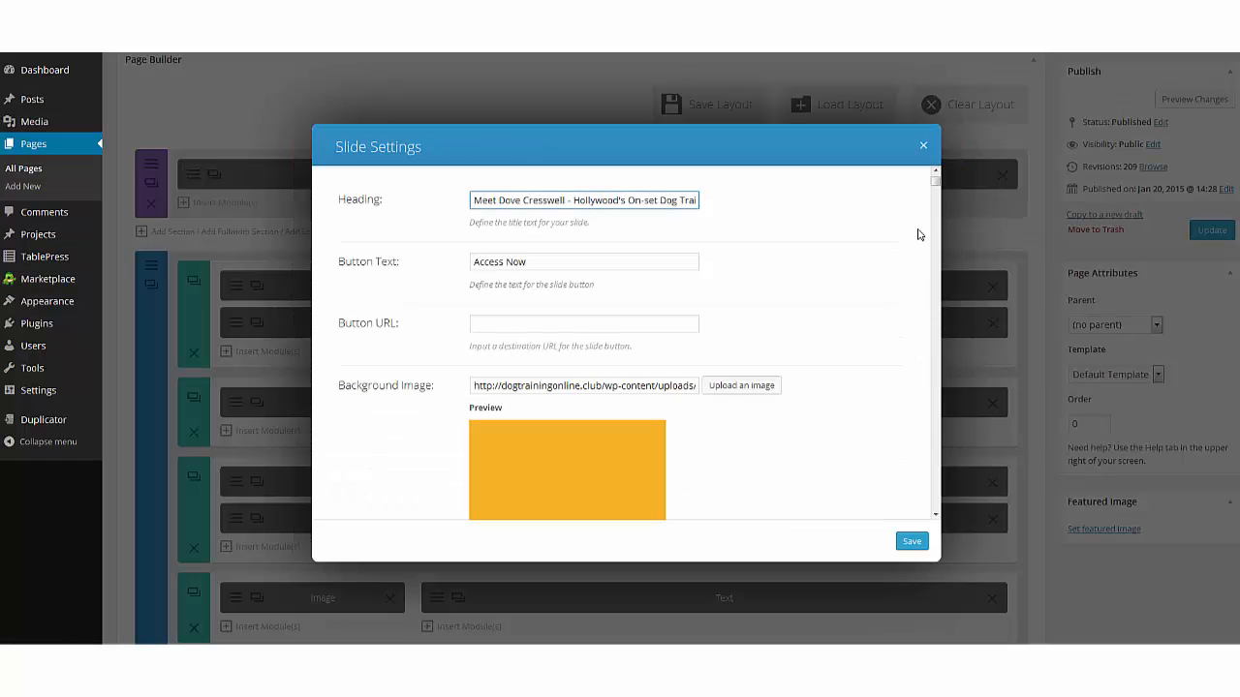
Copy the process_order.php address from the Buy Now code in Notepad and set it as the first slide's Button URL.
click(499, 325)
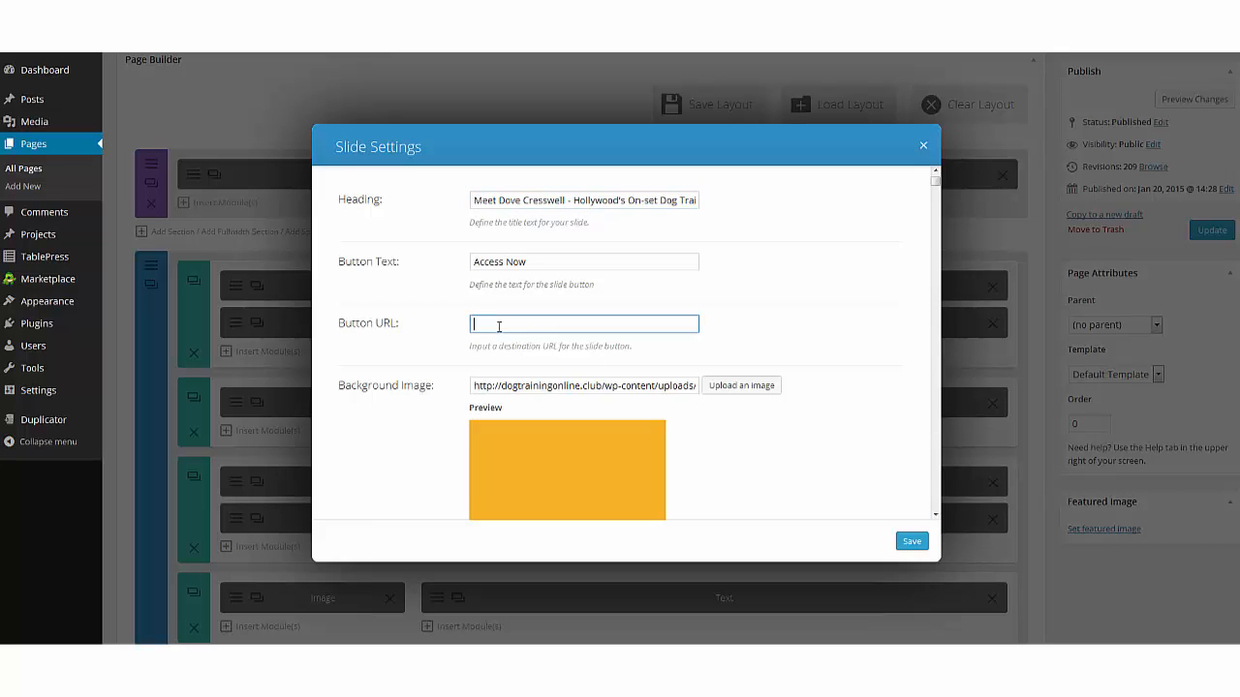
click(499, 29)
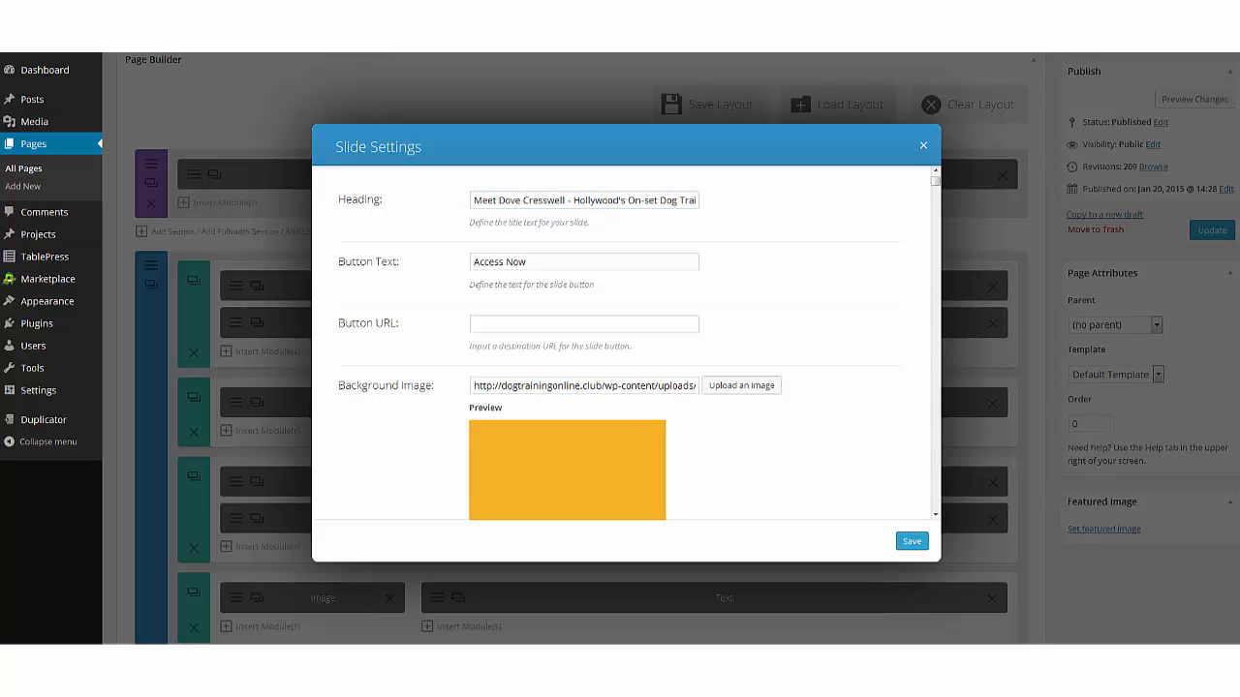
drag(1, 176, 589, 238)
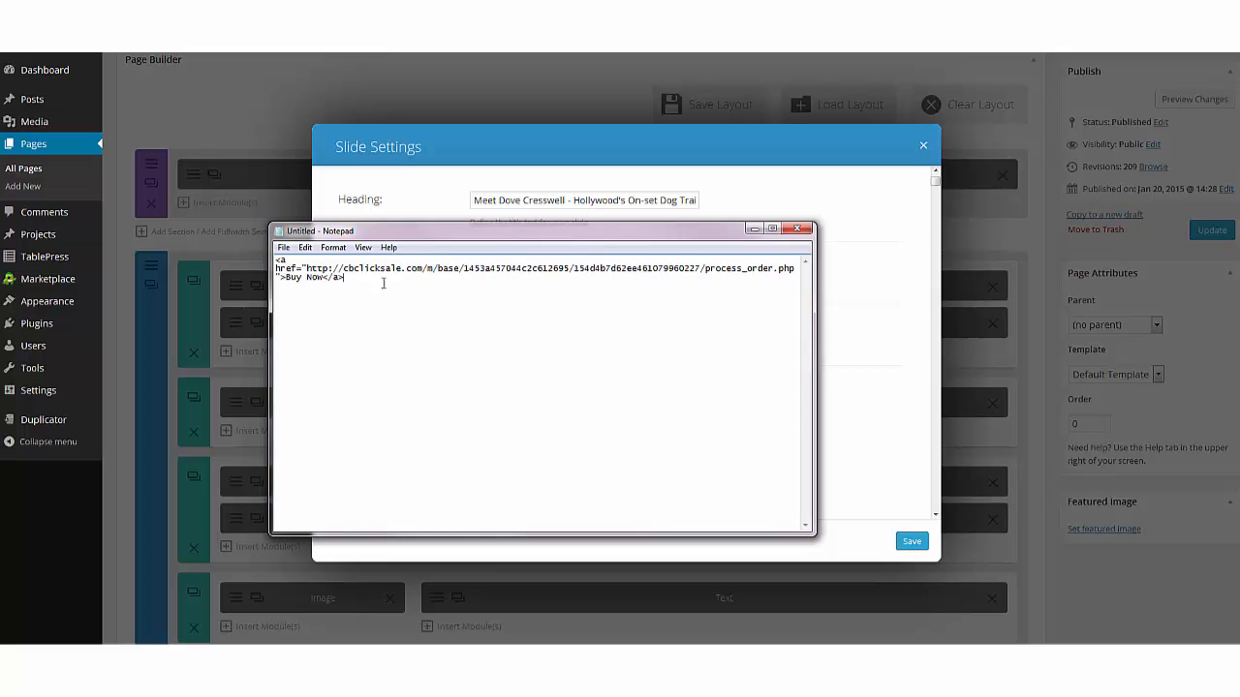
drag(307, 268, 795, 269)
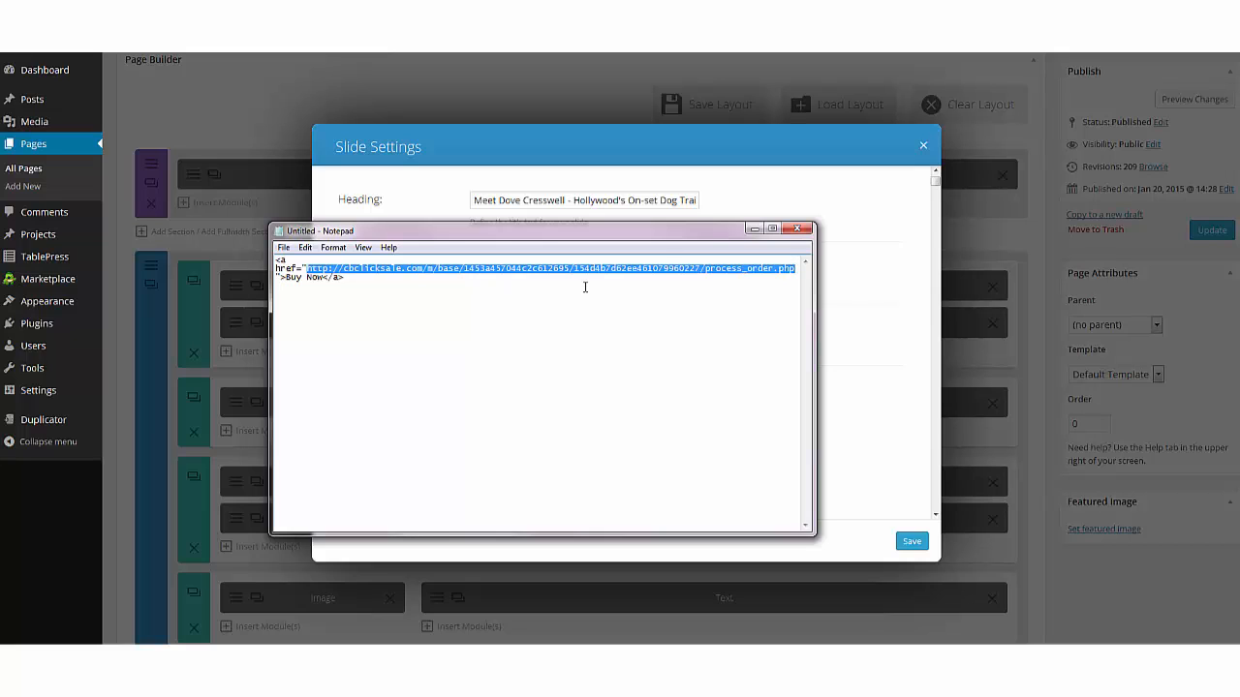
click(560, 135)
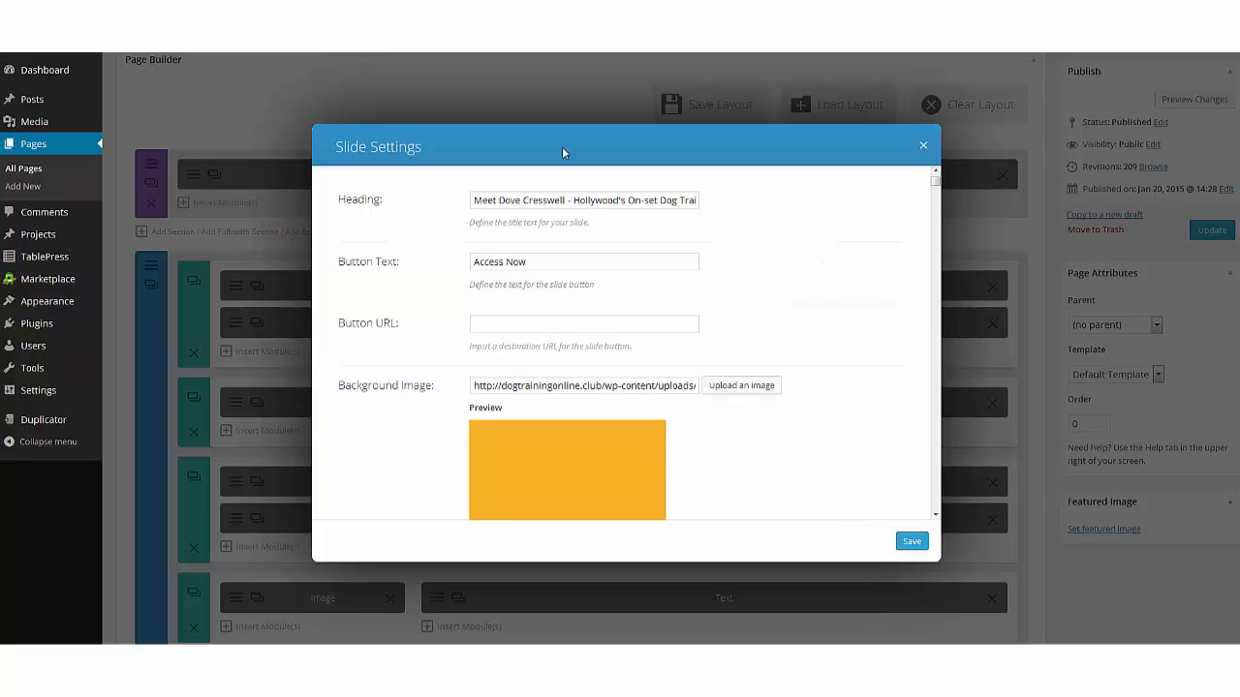
click(489, 324)
key(ctrl+v)
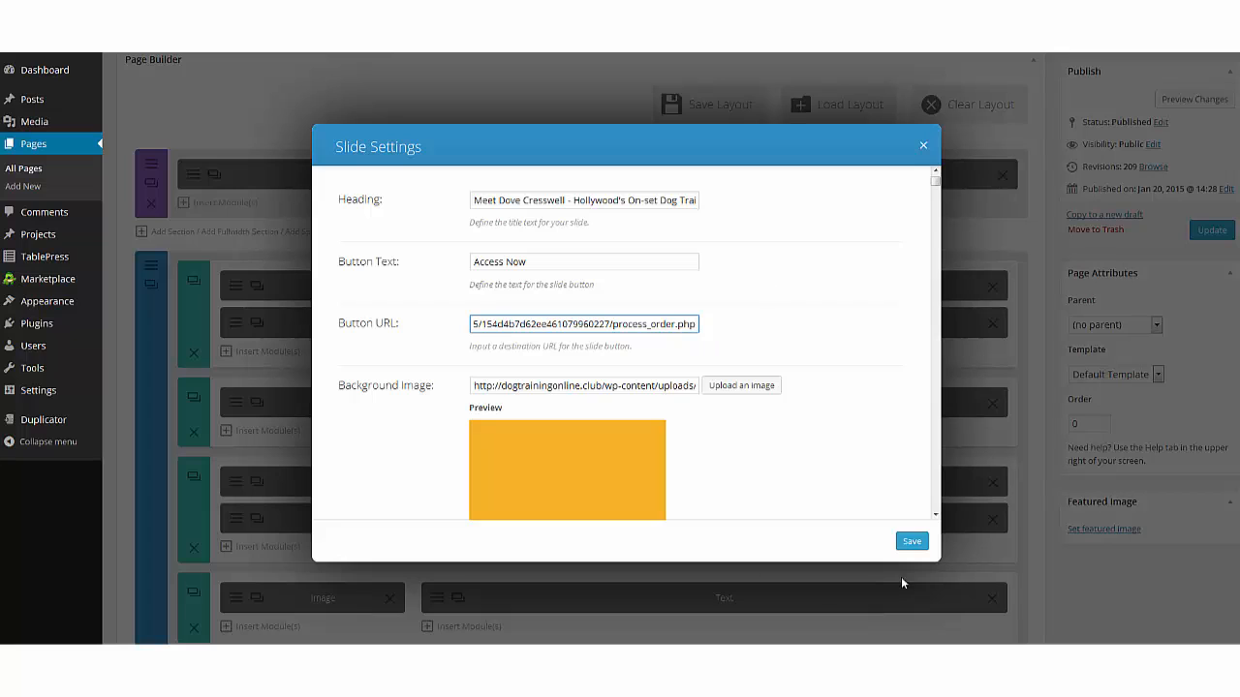
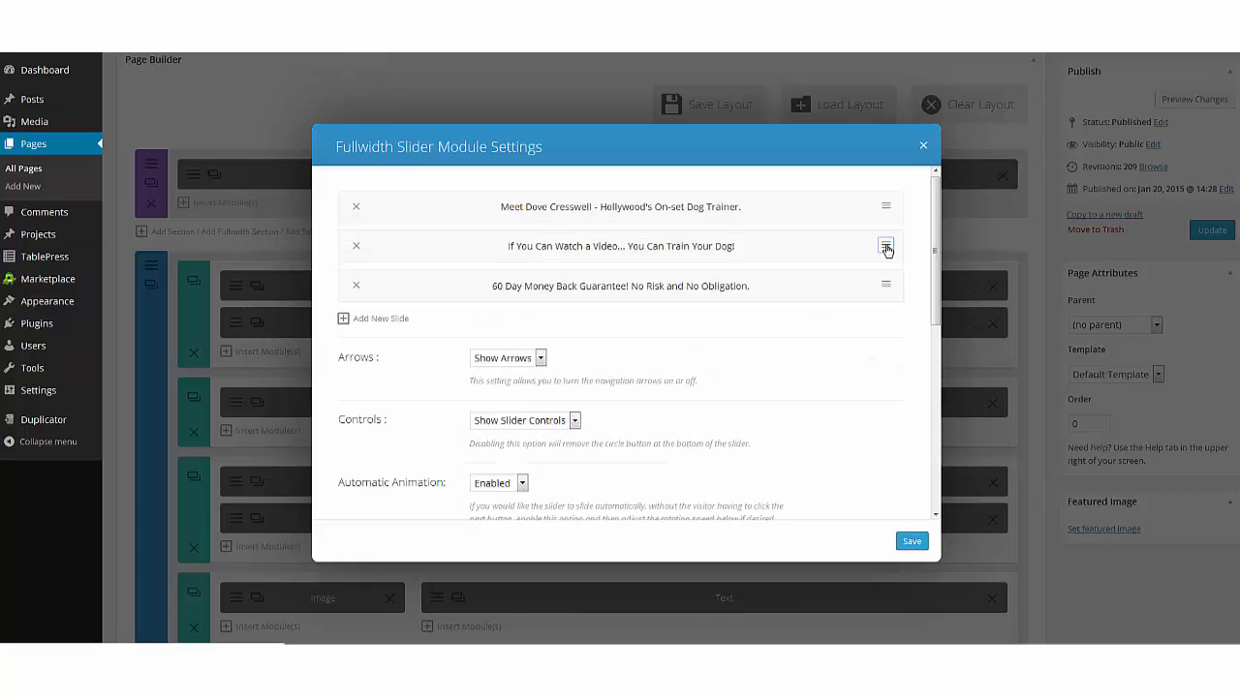
Set the same process_order.php address as the Button URL of the "If You Can Watch a Video" slide and save it.
click(885, 245)
click(490, 326)
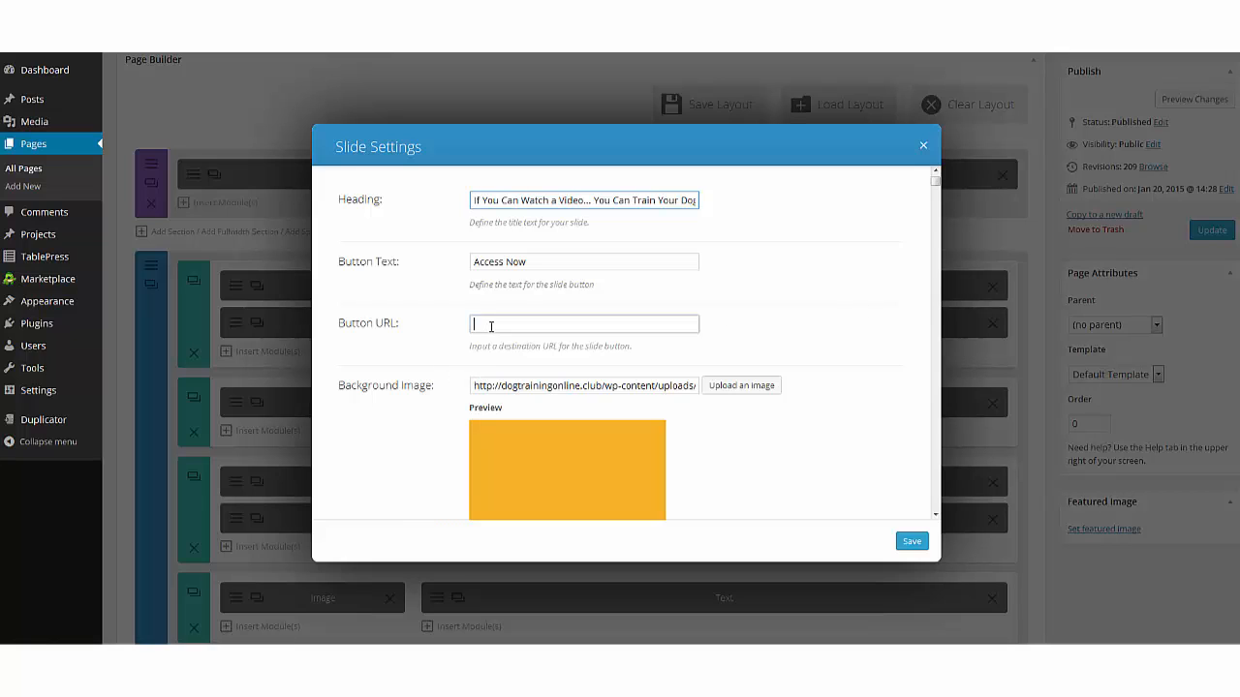
key(ctrl+v)
click(911, 541)
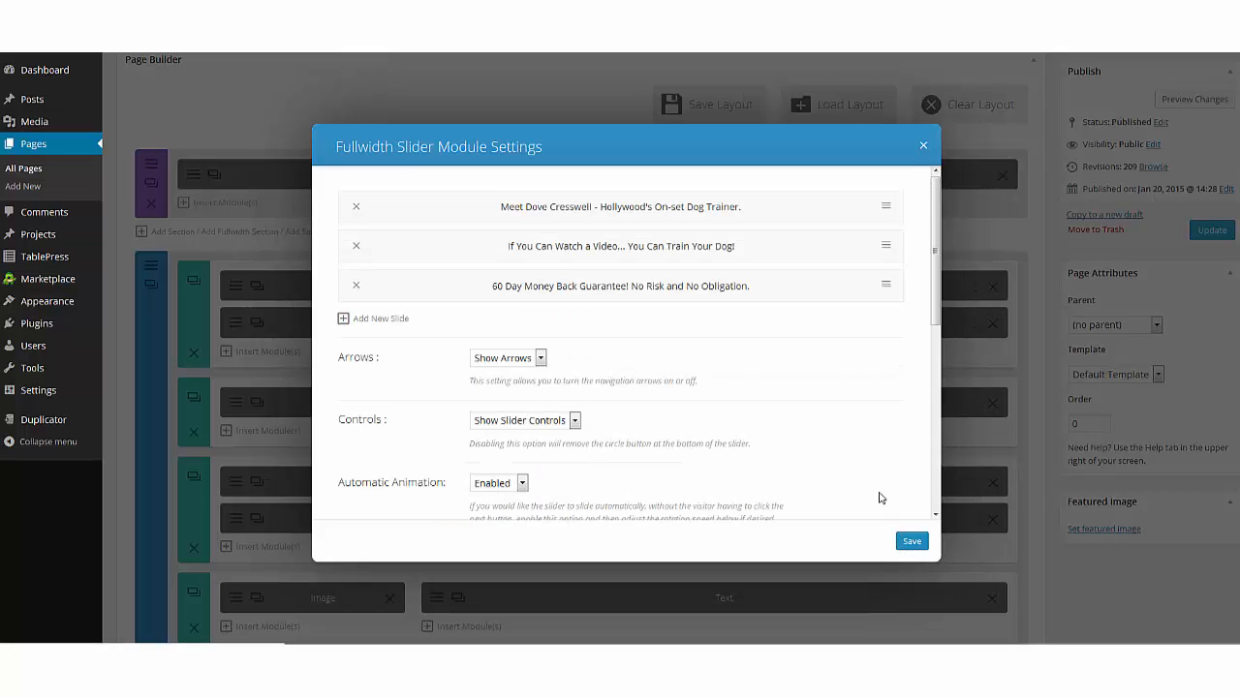
Set the "60 Day Money Back Guarantee" slide's Button URL to the same order address, save the slider and update the page.
click(885, 284)
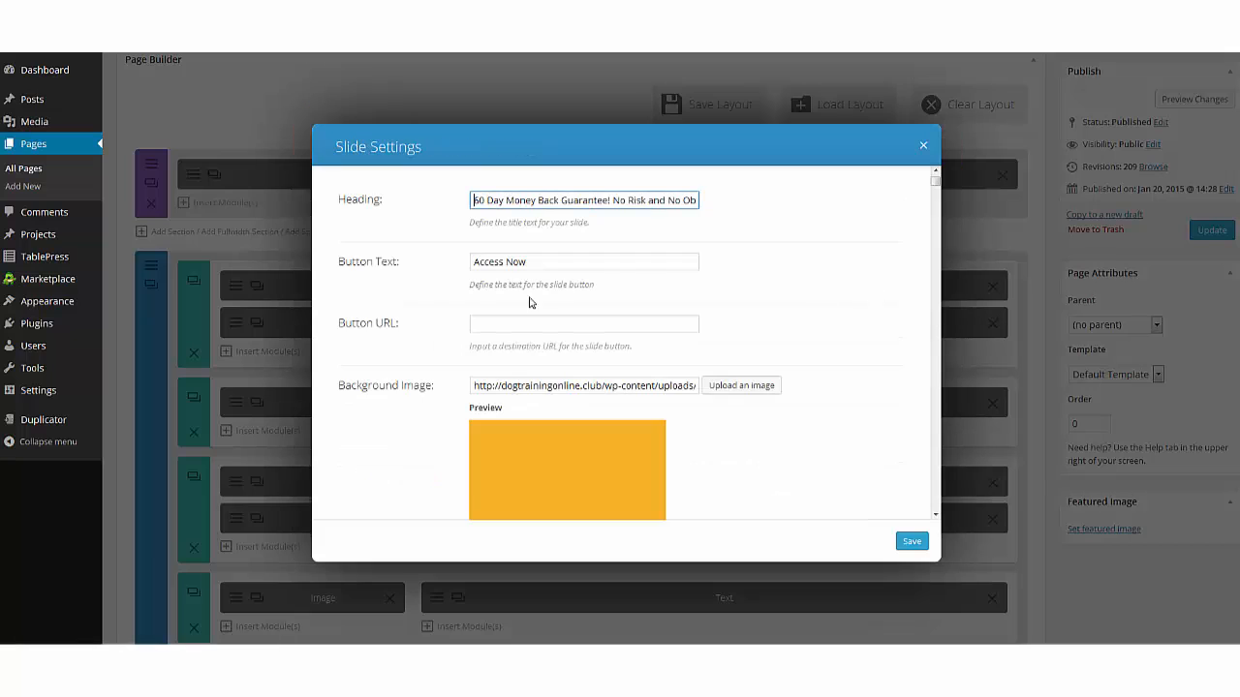
click(493, 322)
key(ctrl+v)
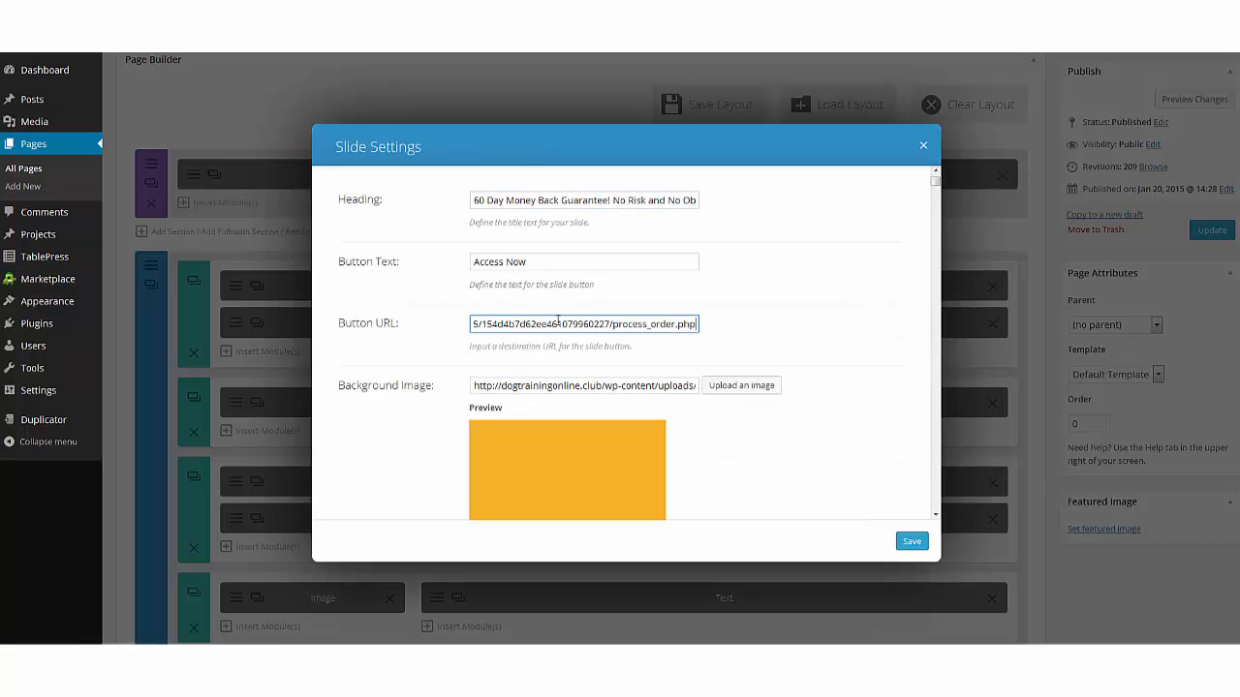
click(912, 542)
click(913, 543)
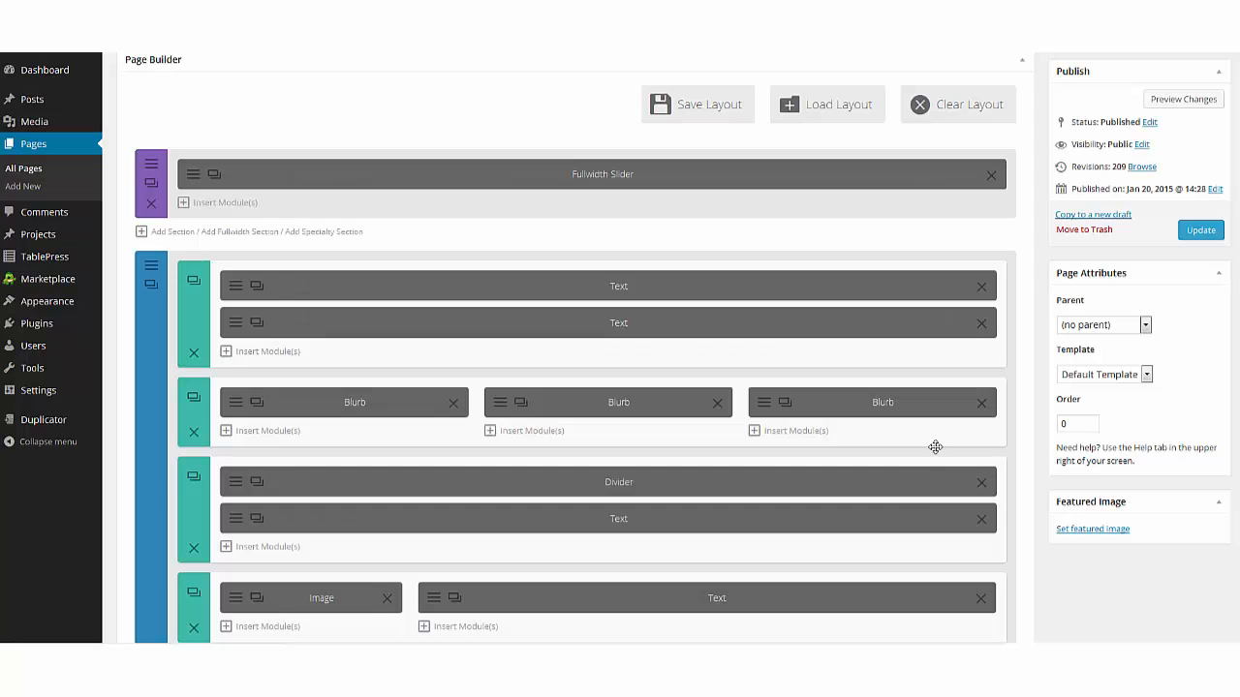
click(1205, 230)
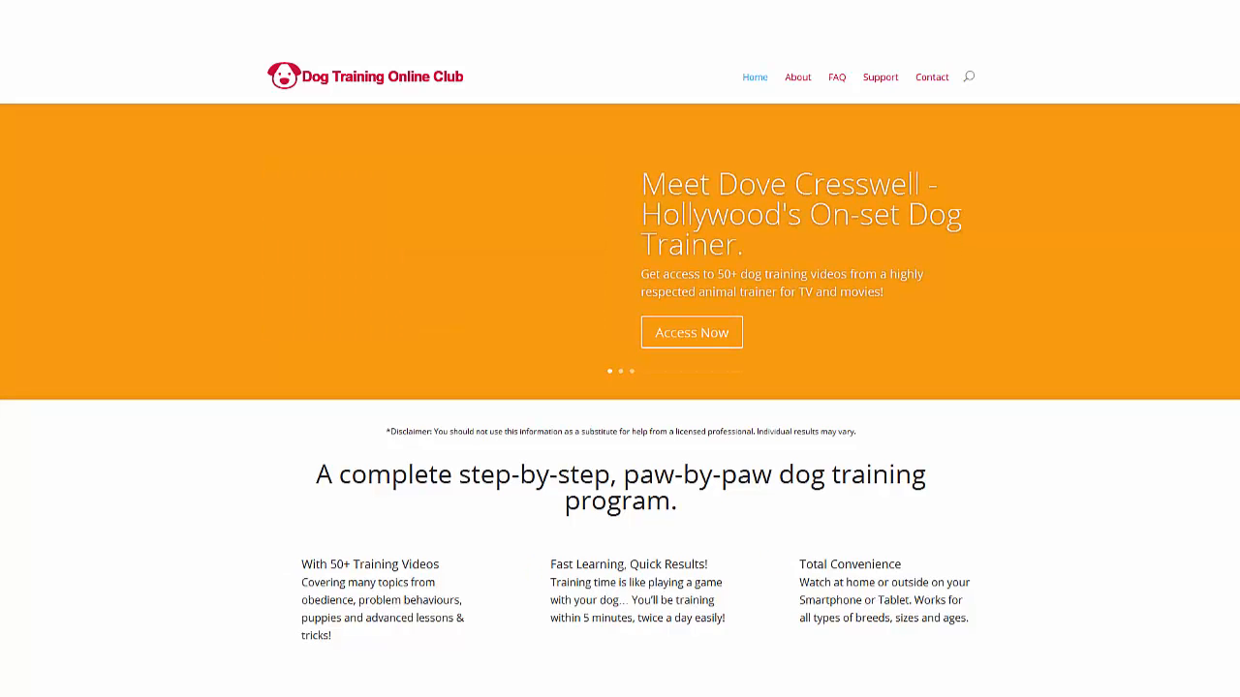
Test the Access Now link on the published sales page and inspect the payment form's order details.
click(684, 334)
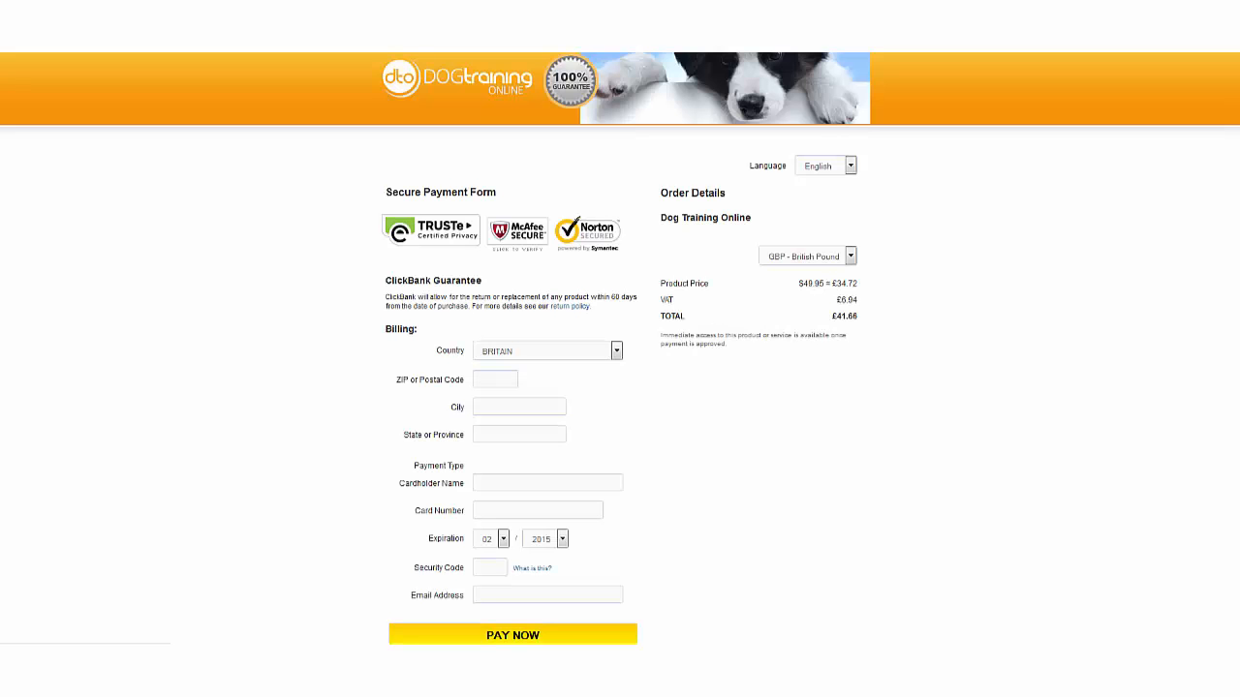
scroll(1236, 240, down, 2)
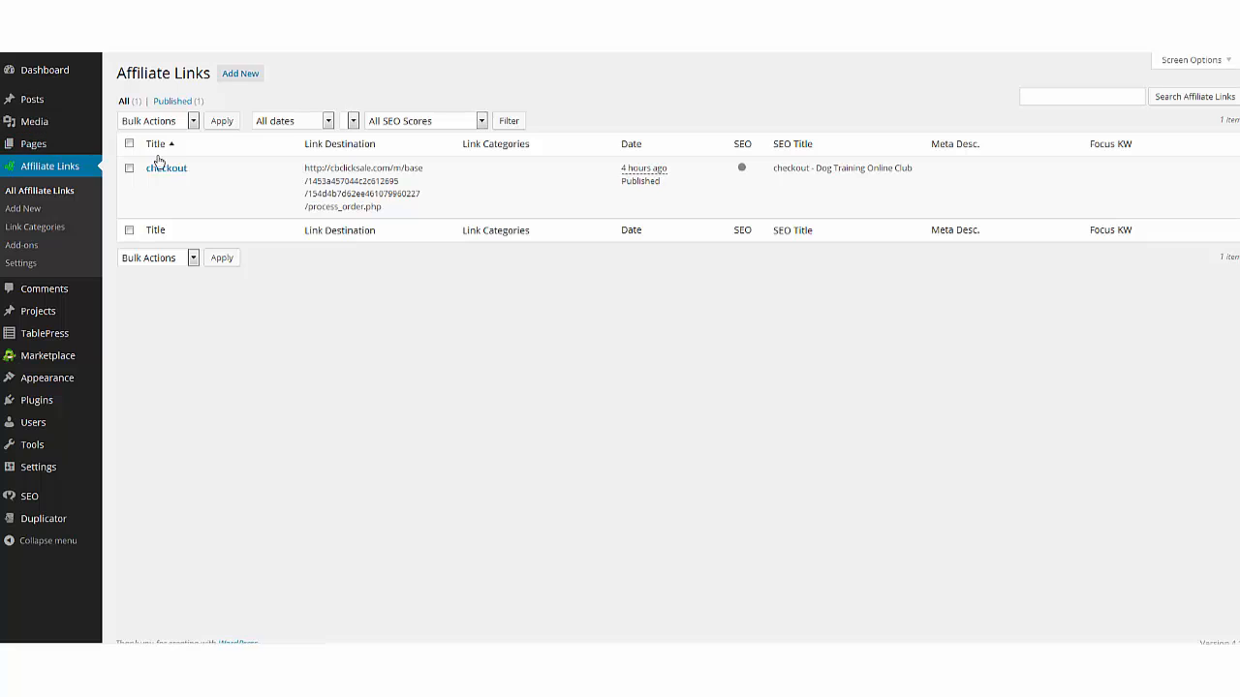
Check the checkout affiliate link and inspect the Link URL in the settings of the "YES! Order Now" image module.
click(155, 185)
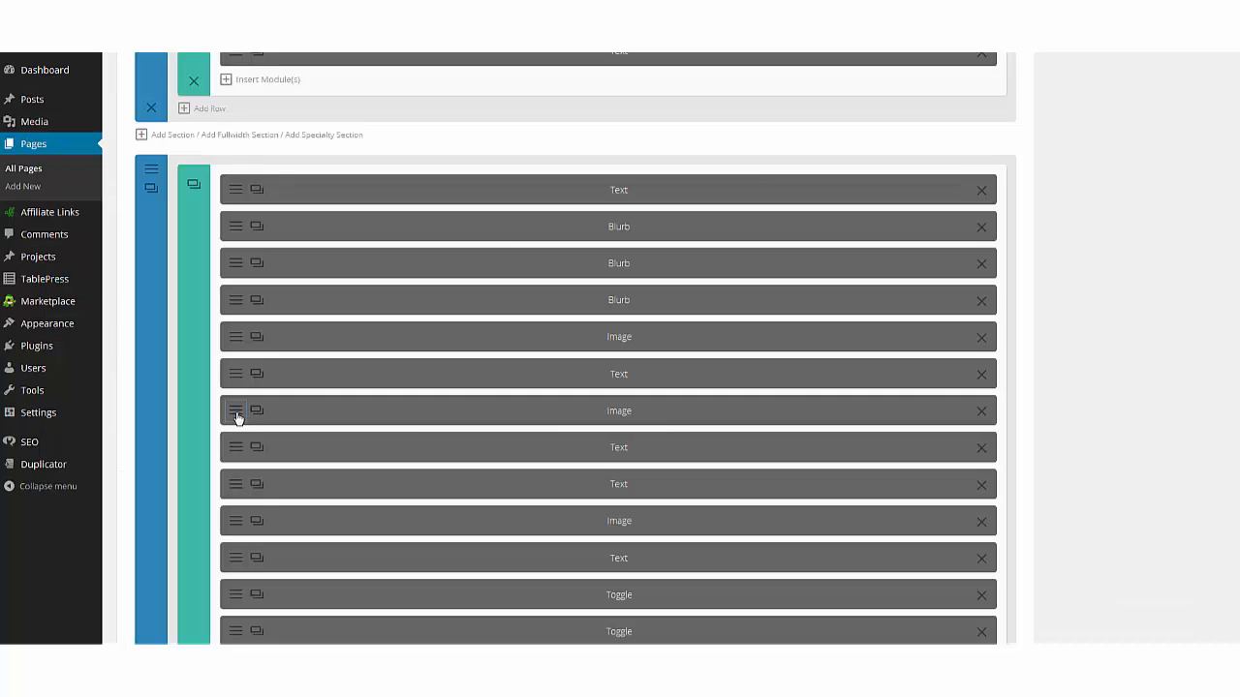
click(236, 413)
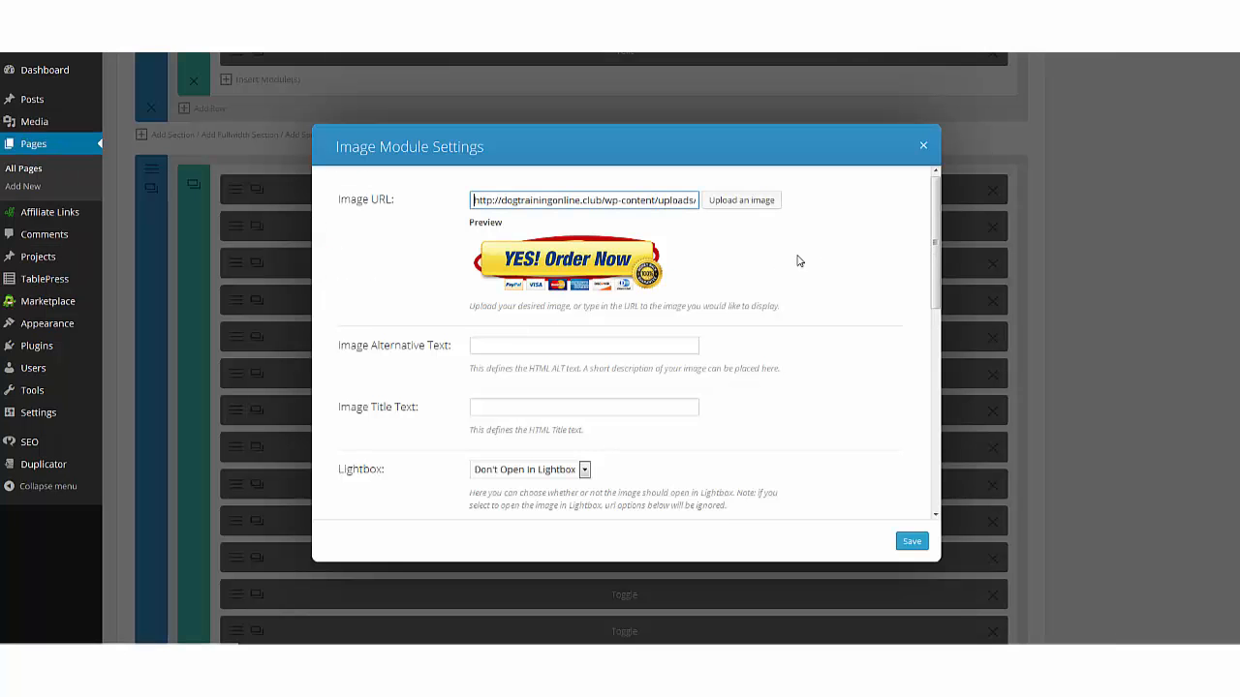
drag(937, 208, 927, 310)
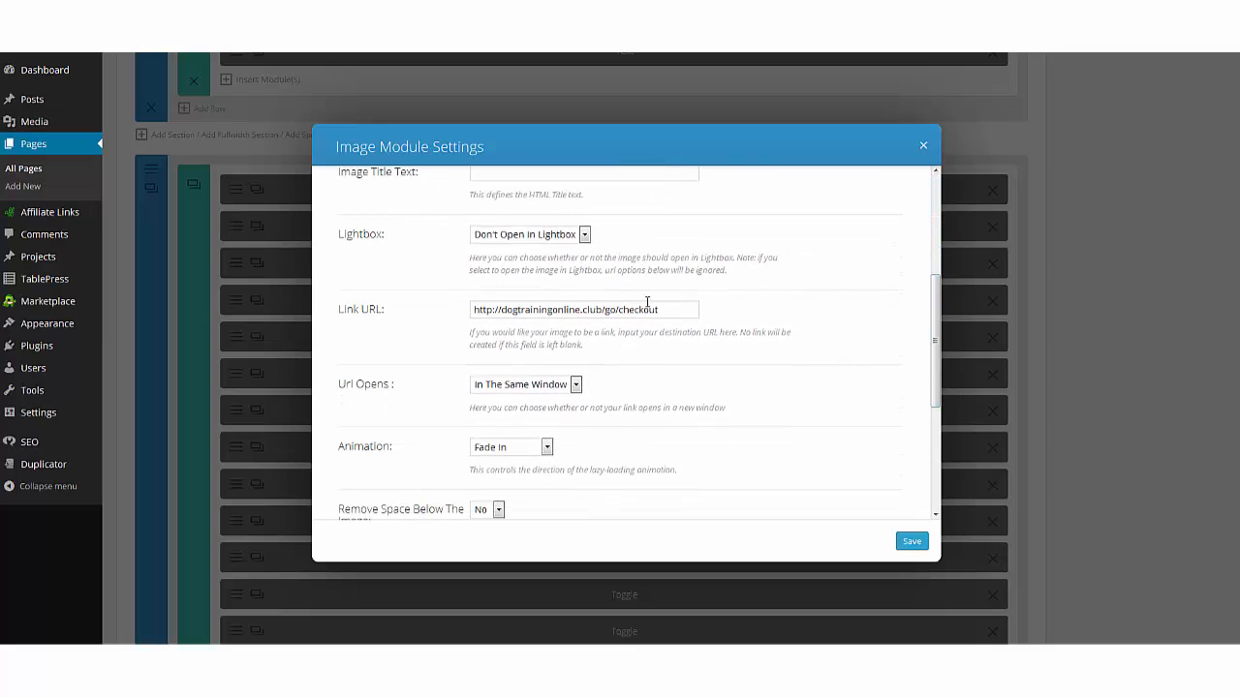
drag(670, 311, 456, 305)
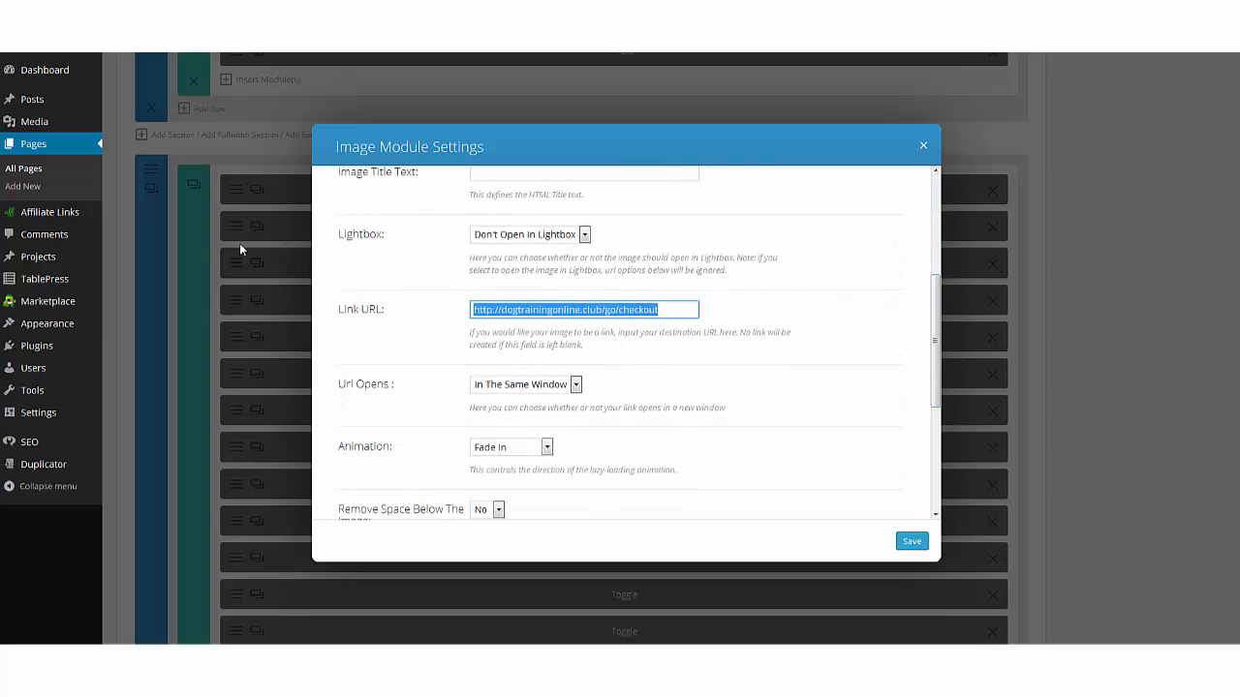
Check the order-retrieval link in the first answer on the site's FAQ page.
mouse_move(85, 213)
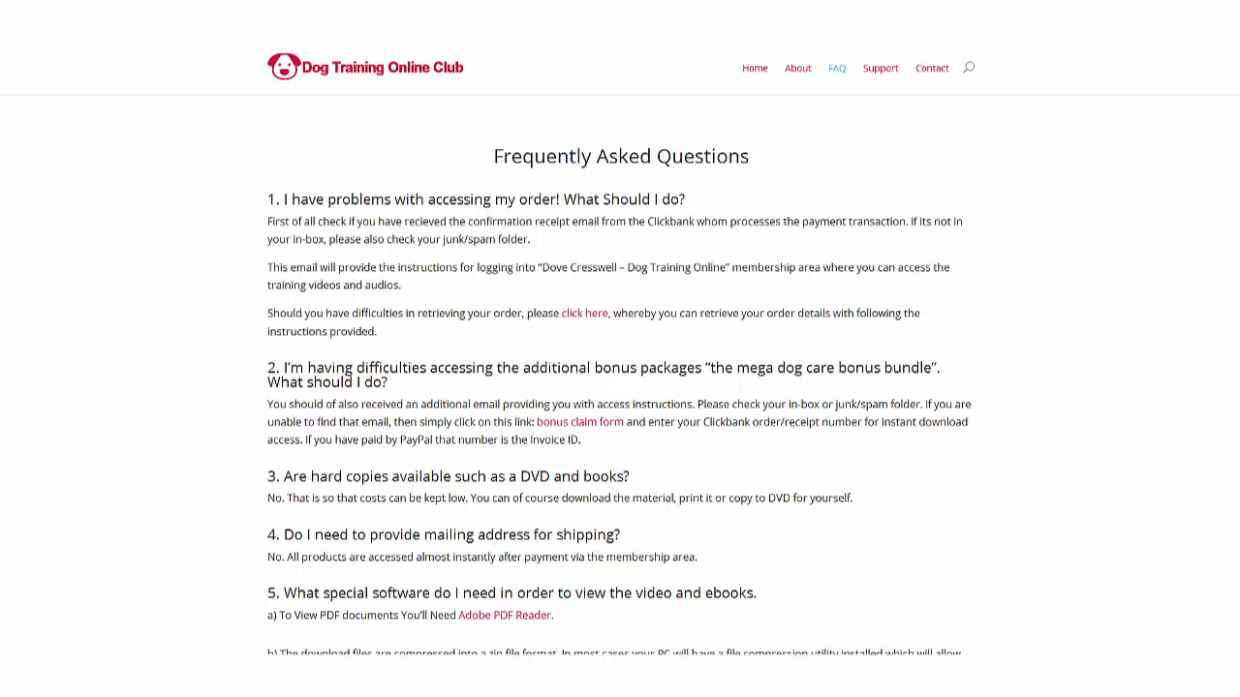
click(586, 316)
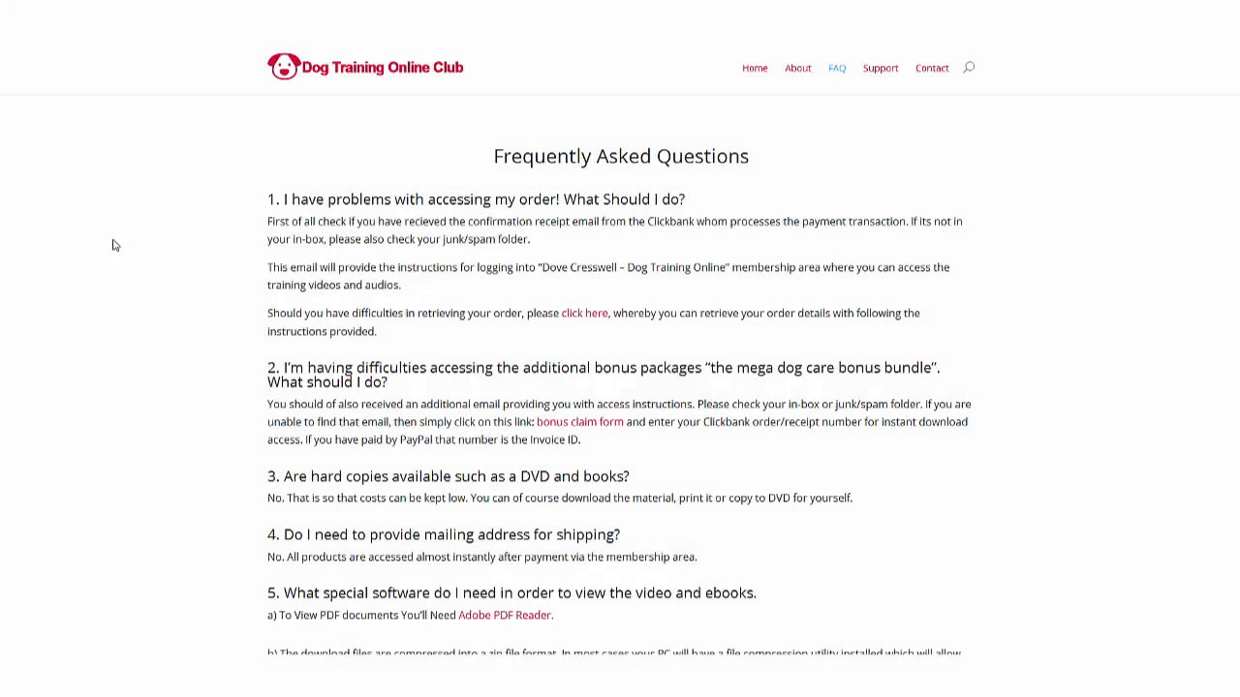
scroll(130, 285, down, 2)
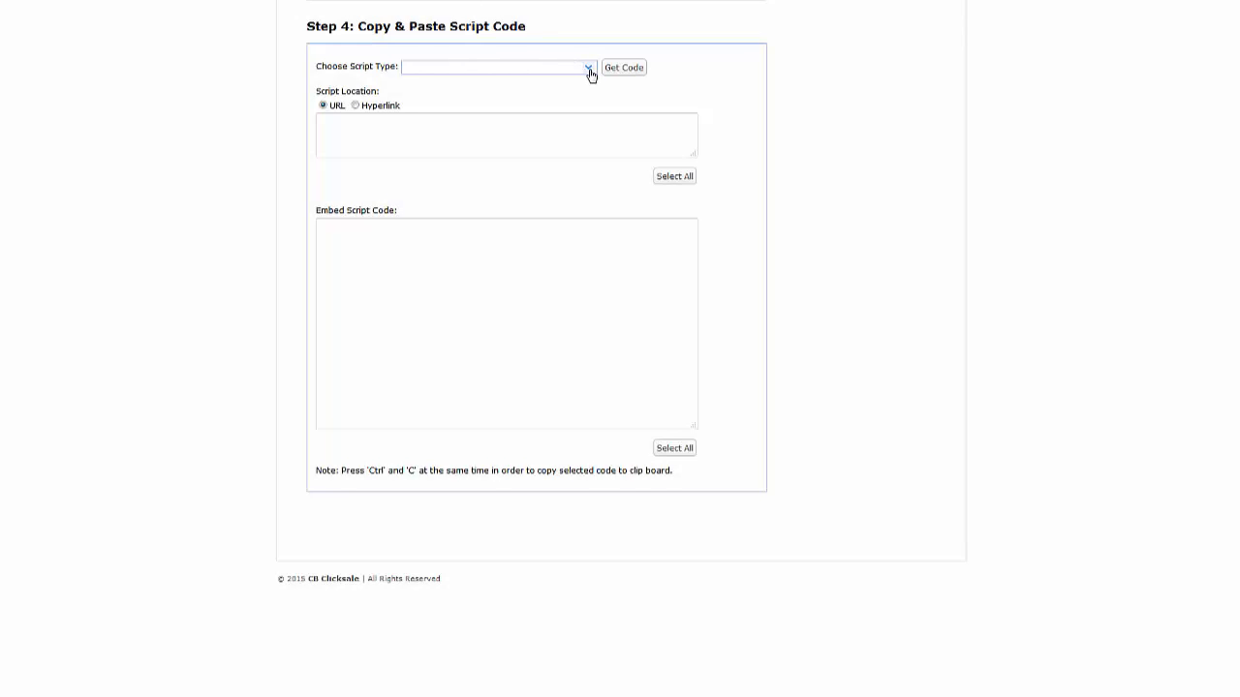
Generate the Bonus Claim script in CB Clicksale, compare its Hyperlink and URL formats, and select the script location URL.
click(588, 68)
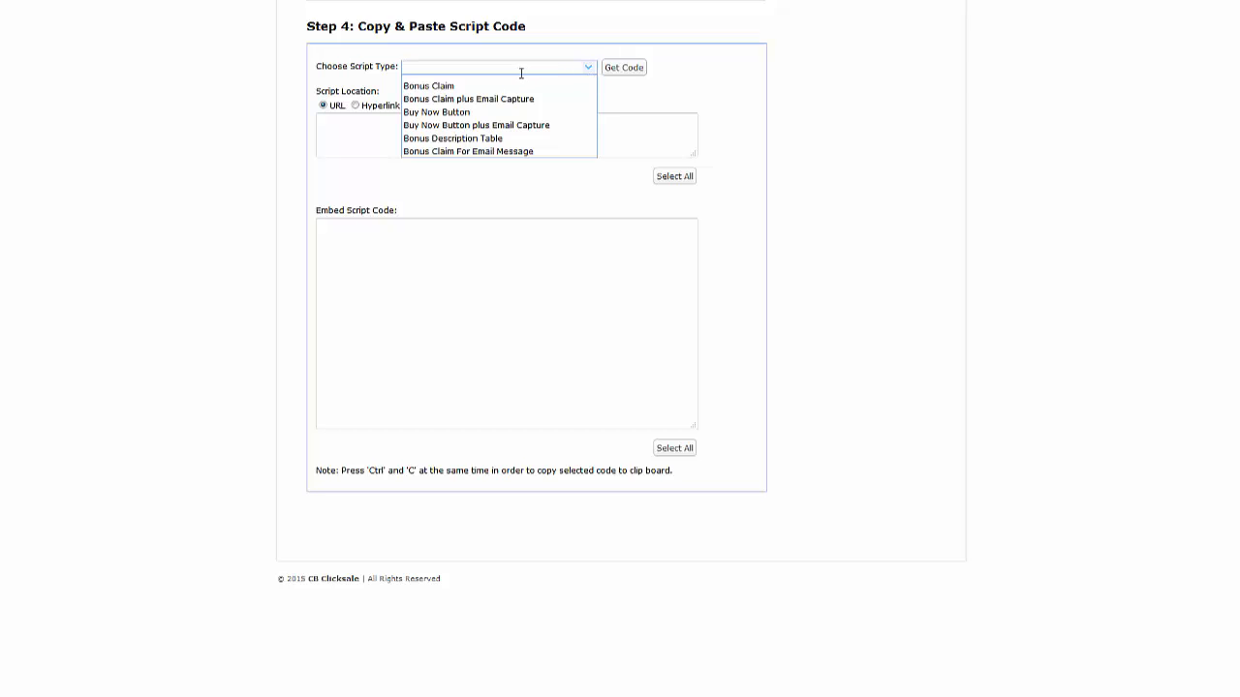
click(432, 87)
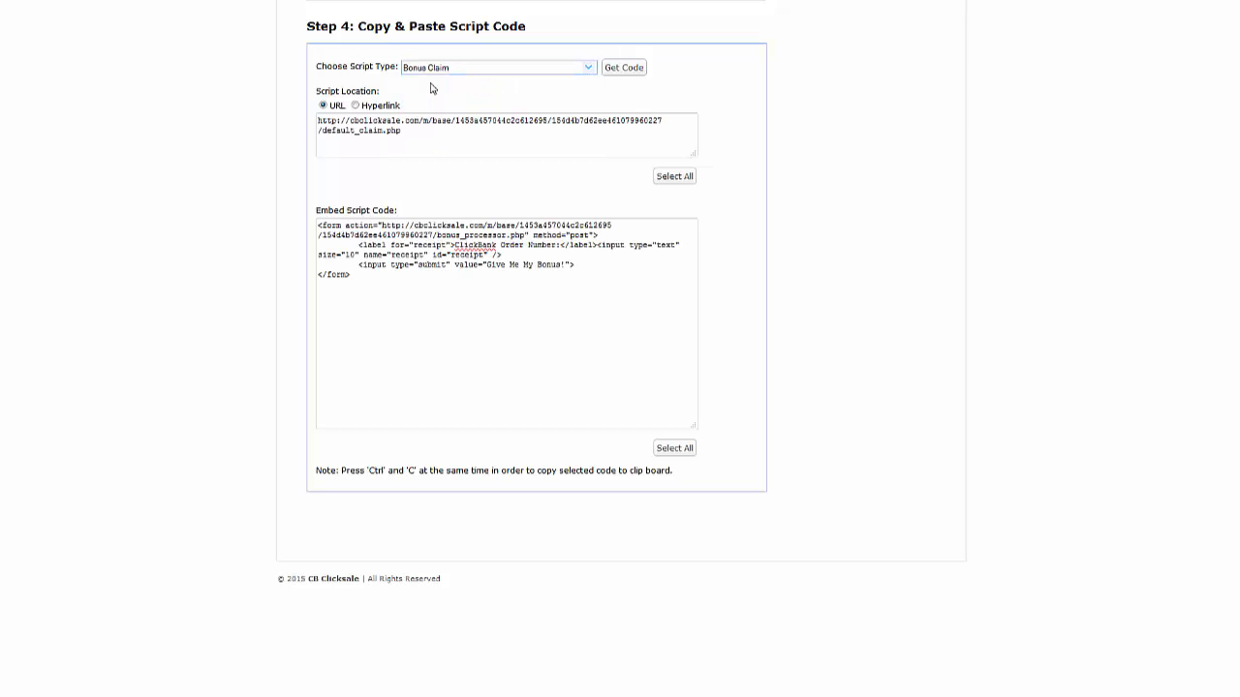
click(356, 106)
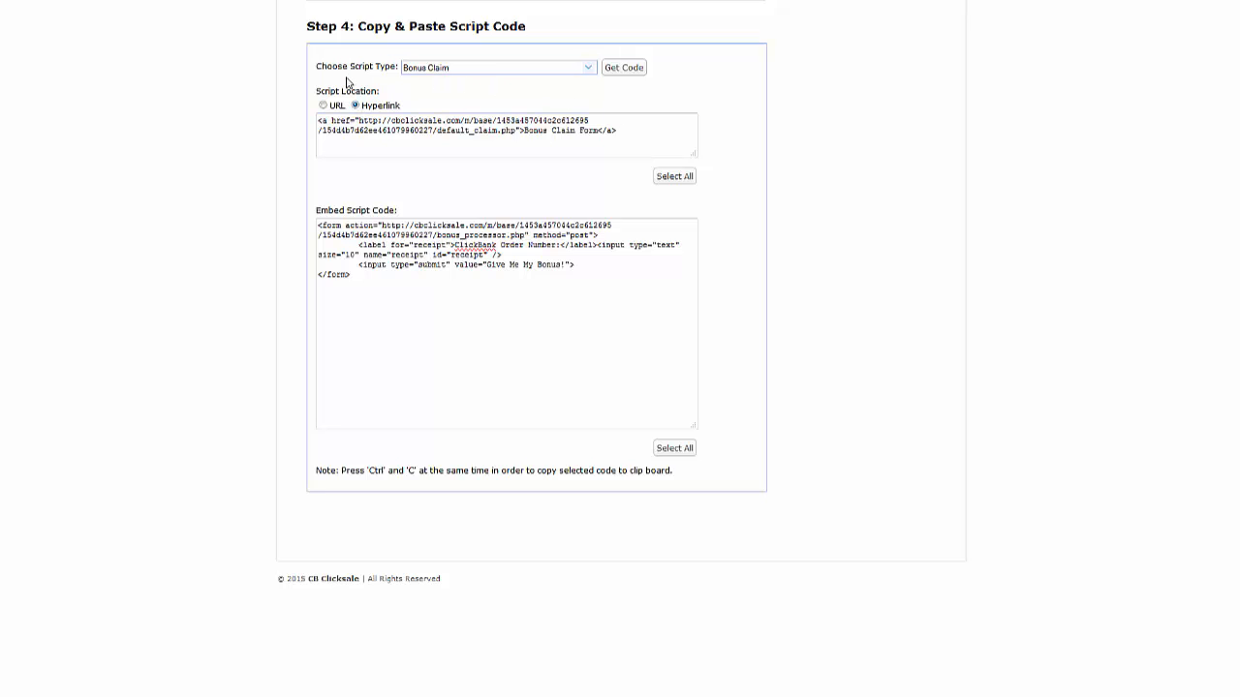
click(323, 106)
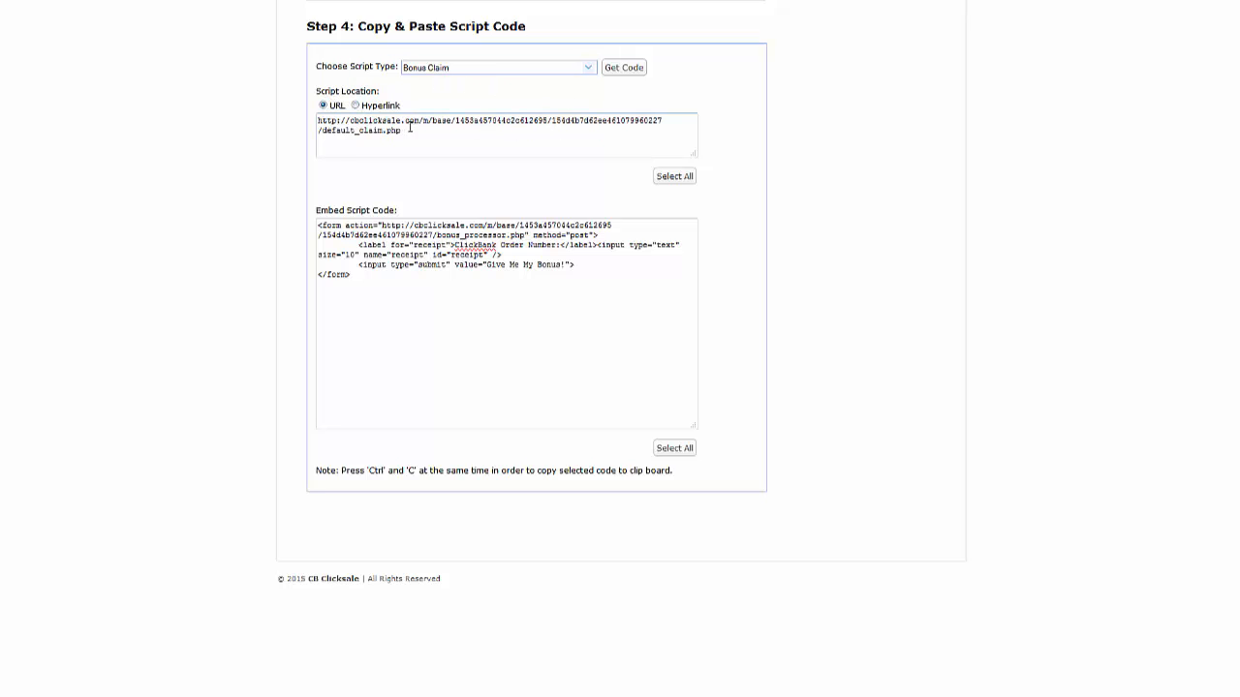
drag(408, 130, 301, 120)
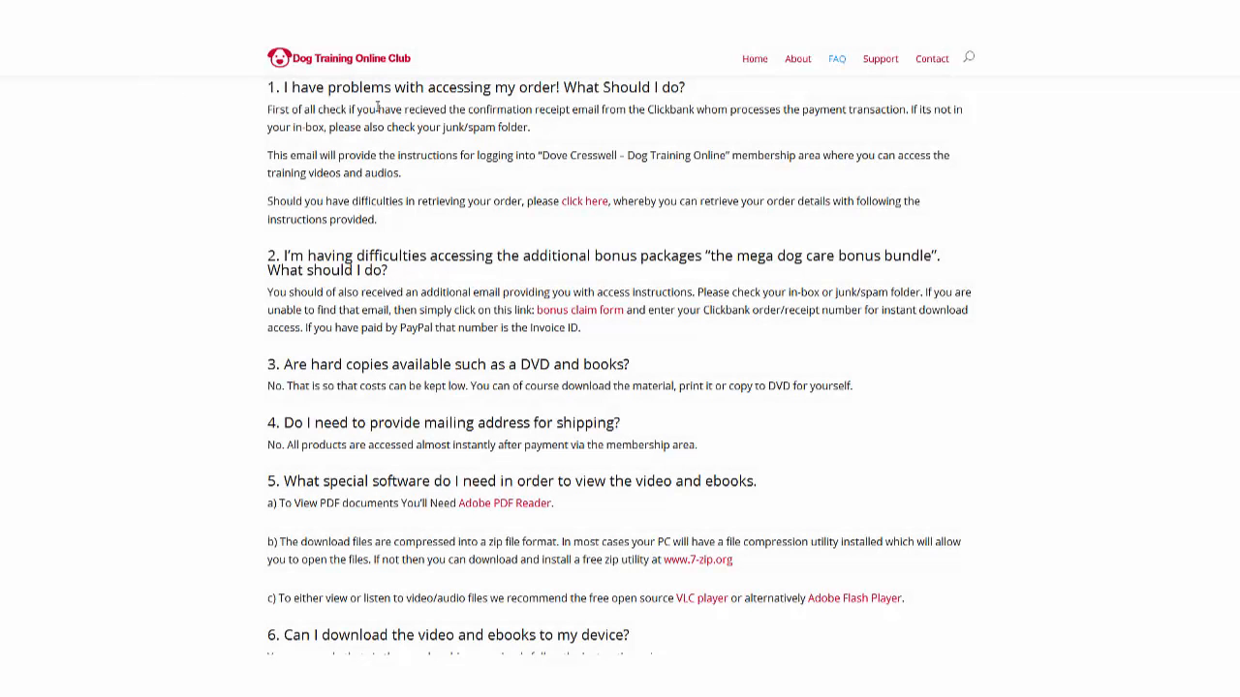
Test the bonus claim form link on the FAQ page, return, and review the remaining answers down to the cheque payment question.
click(601, 319)
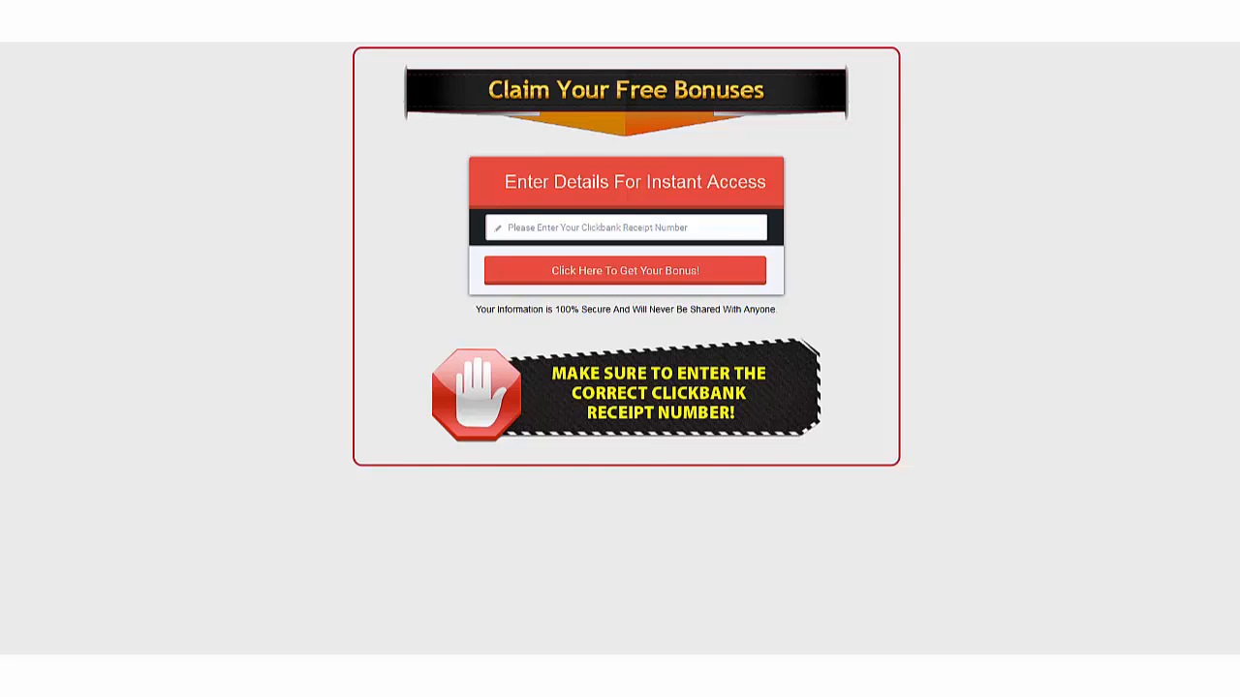
key(alt+Left)
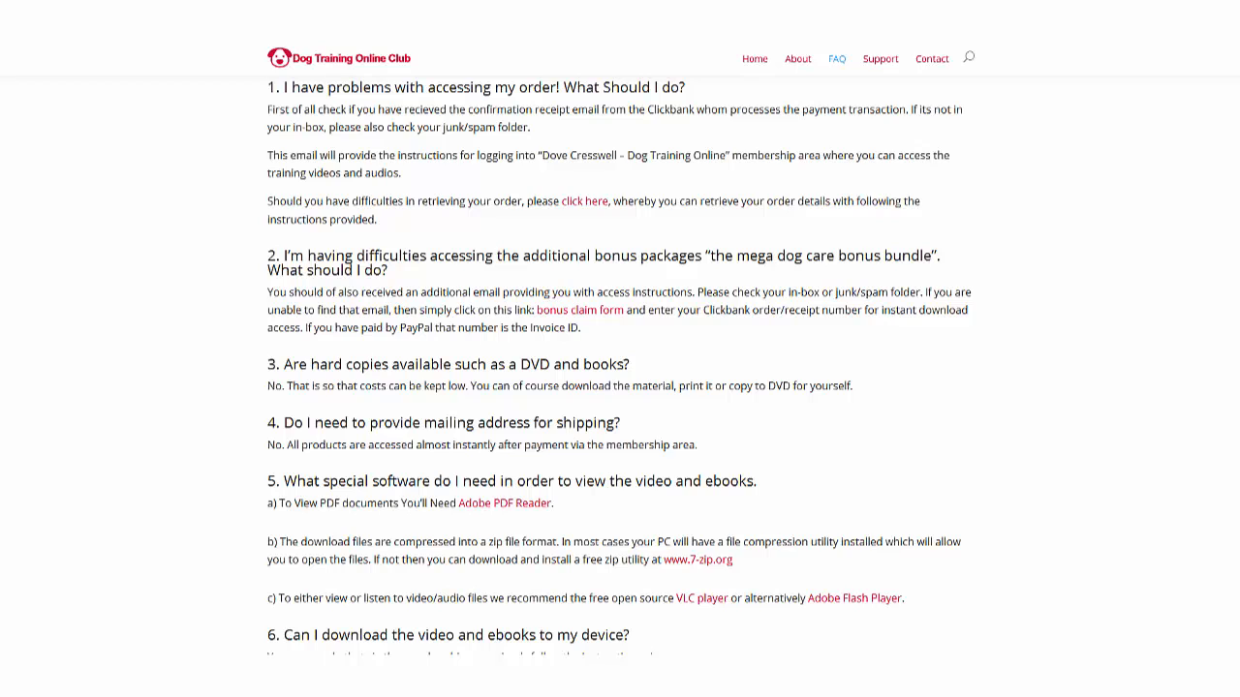
scroll(620, 366, down, 1)
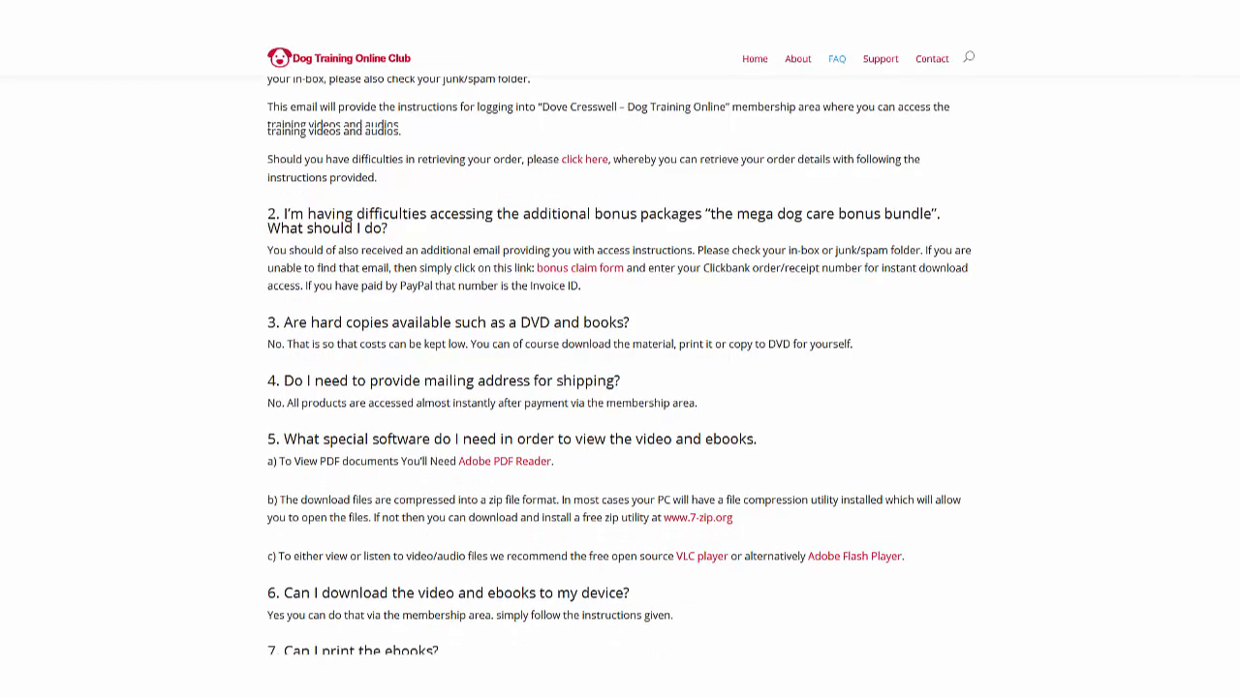
scroll(620, 365, down, 3)
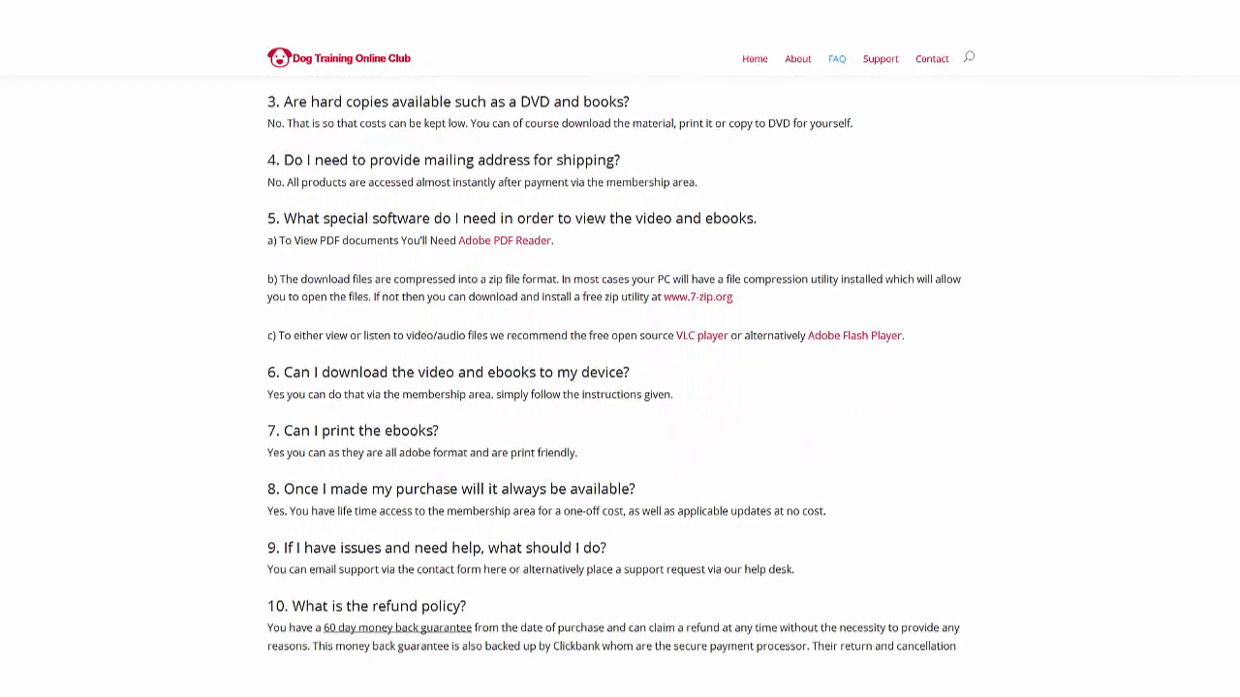
scroll(620, 365, down, 2)
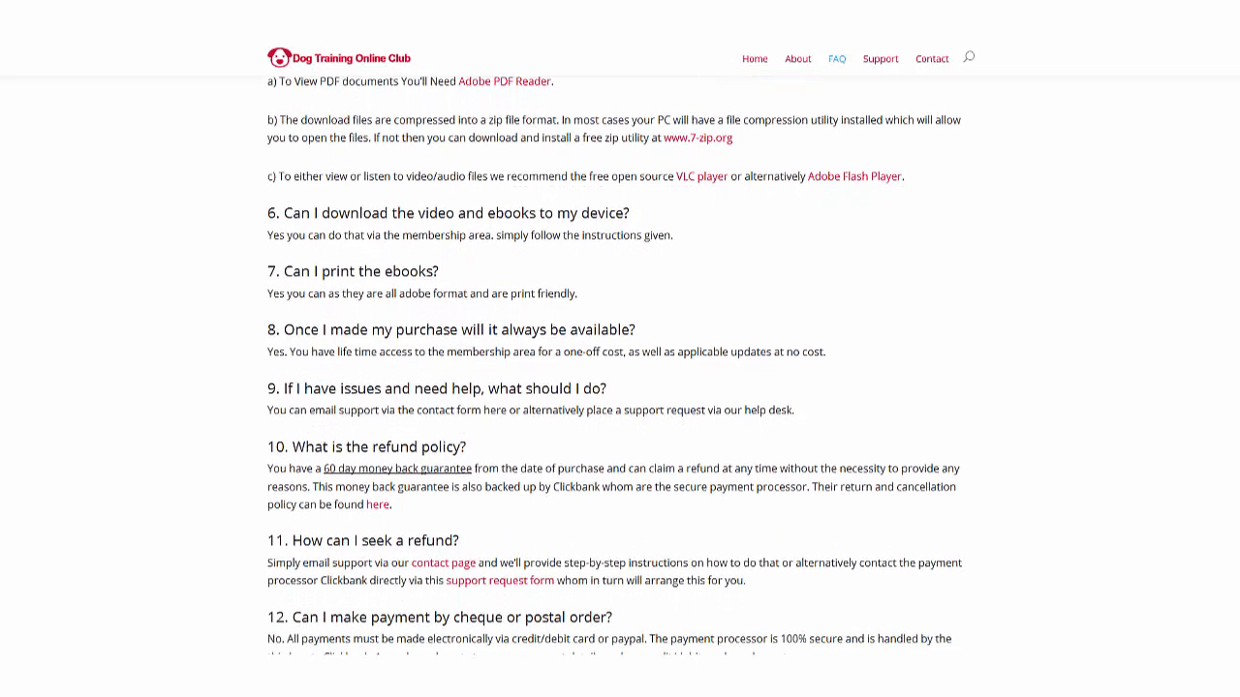
scroll(620, 366, down, 1)
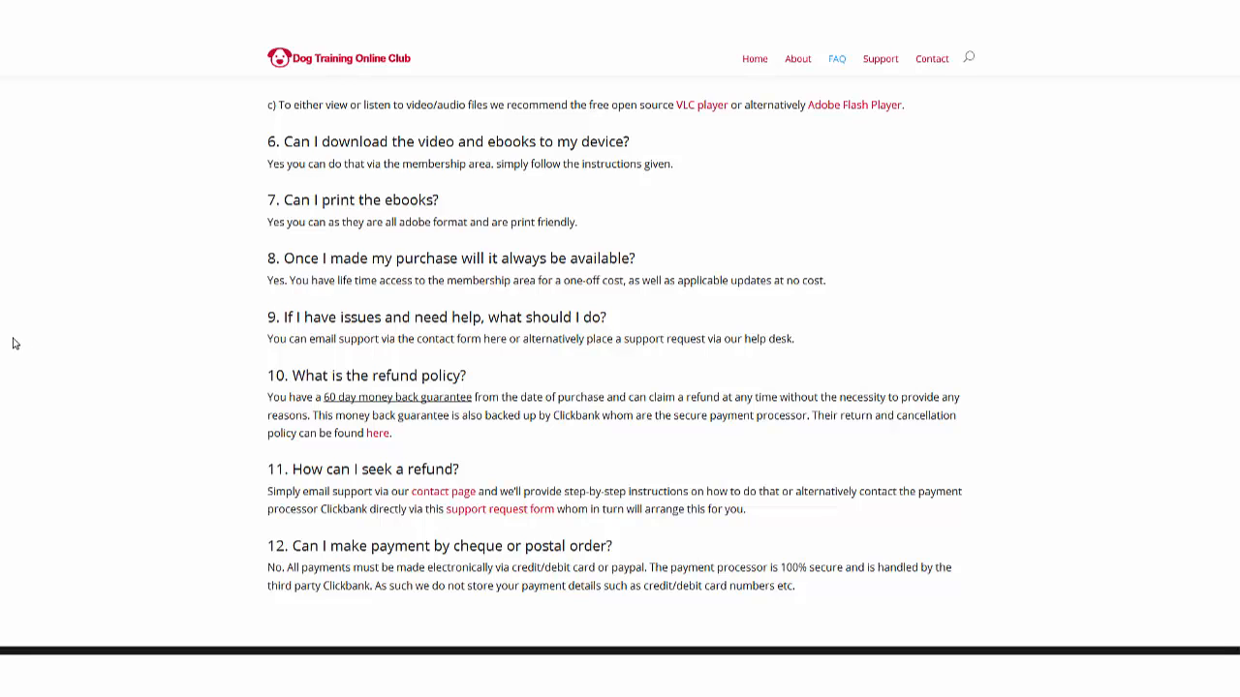
Review the site's Support page, including its help-desk system link, and check the Contact page.
click(878, 60)
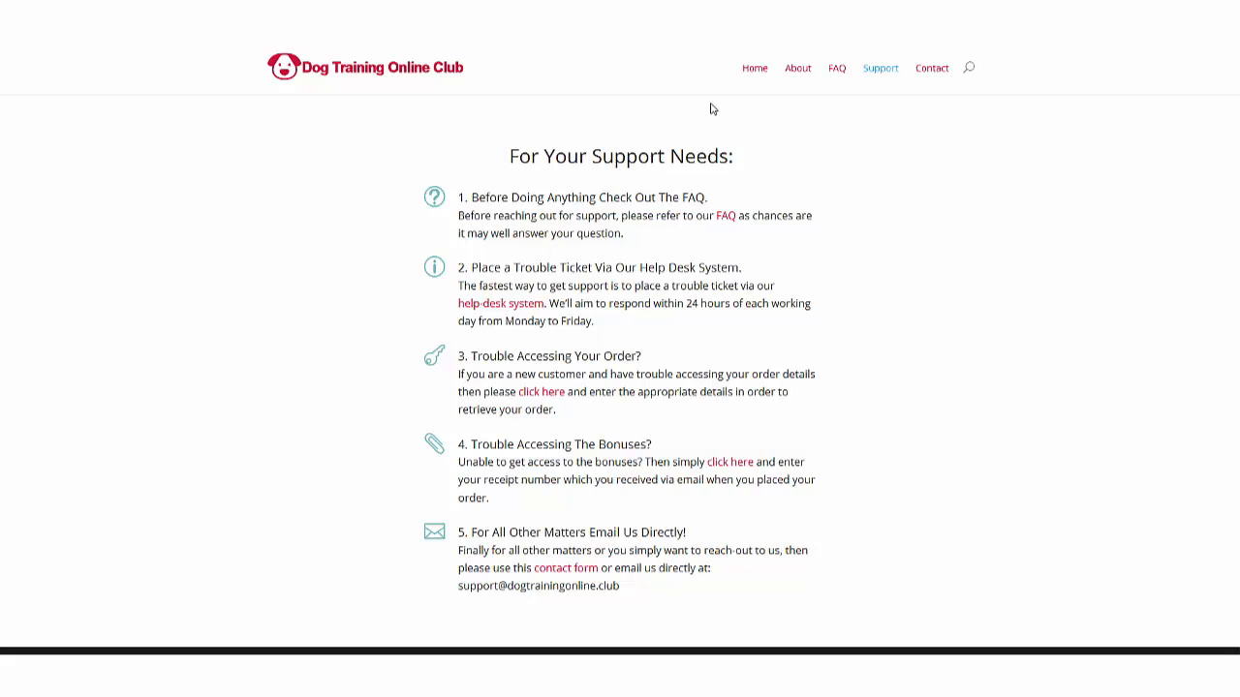
click(502, 304)
click(932, 70)
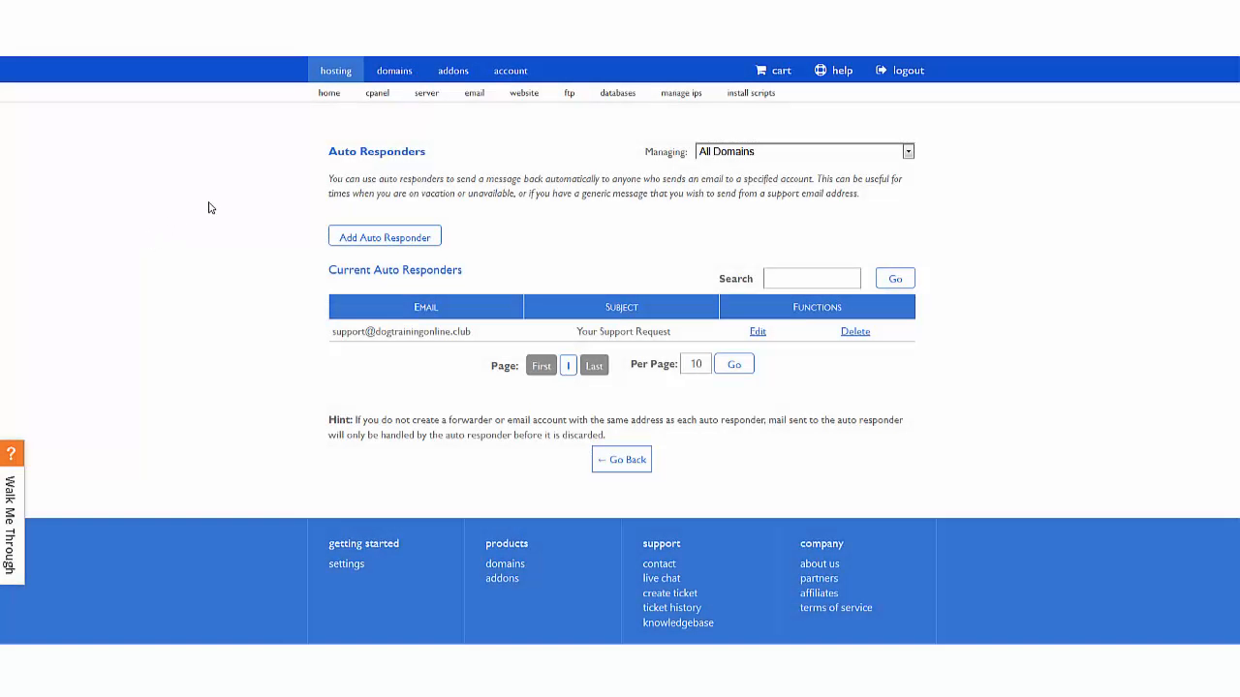
Inspect the settings and message body of the "Your Support Request" auto responder in the hosting account.
click(755, 334)
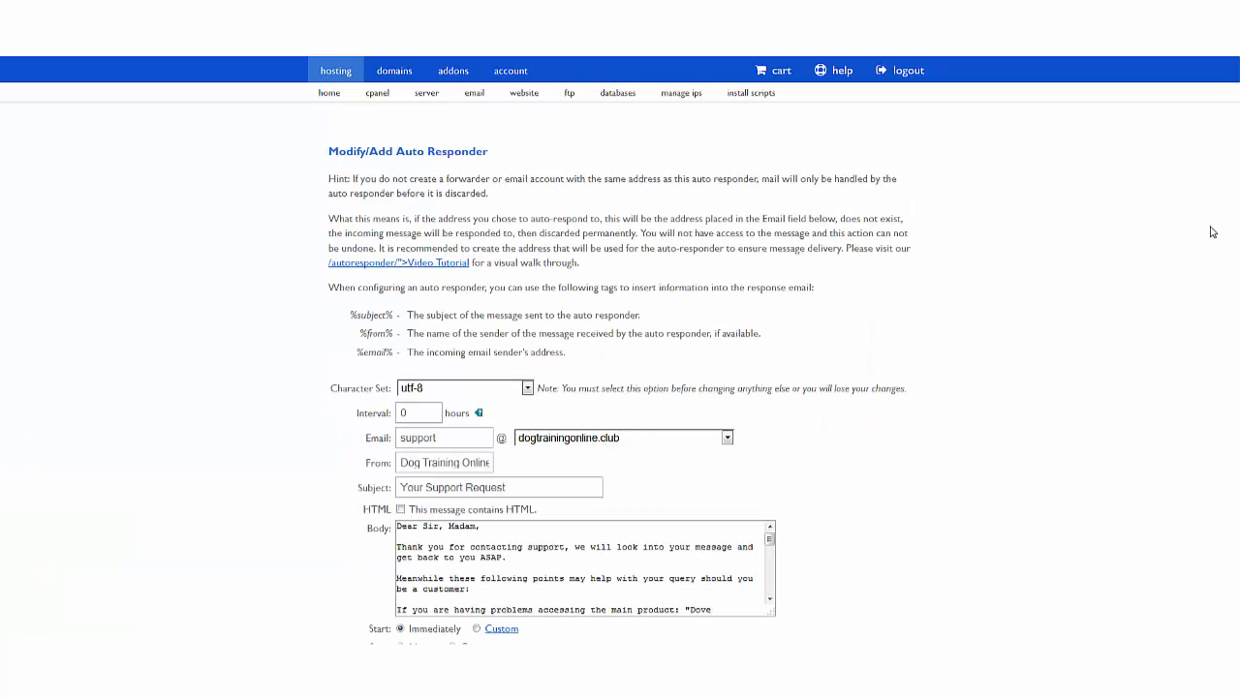
scroll(620, 348, down, 2)
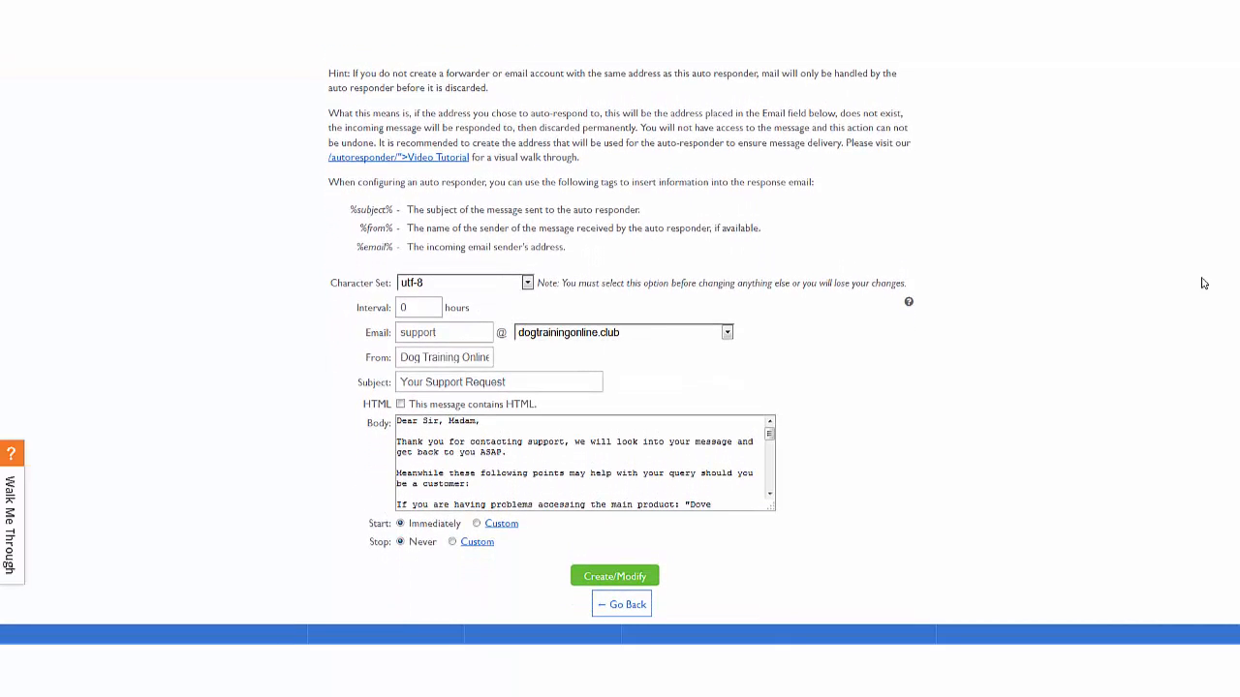
mouse_move(769, 441)
mouse_down()
mouse_move(783, 492)
mouse_move(770, 431)
mouse_up()
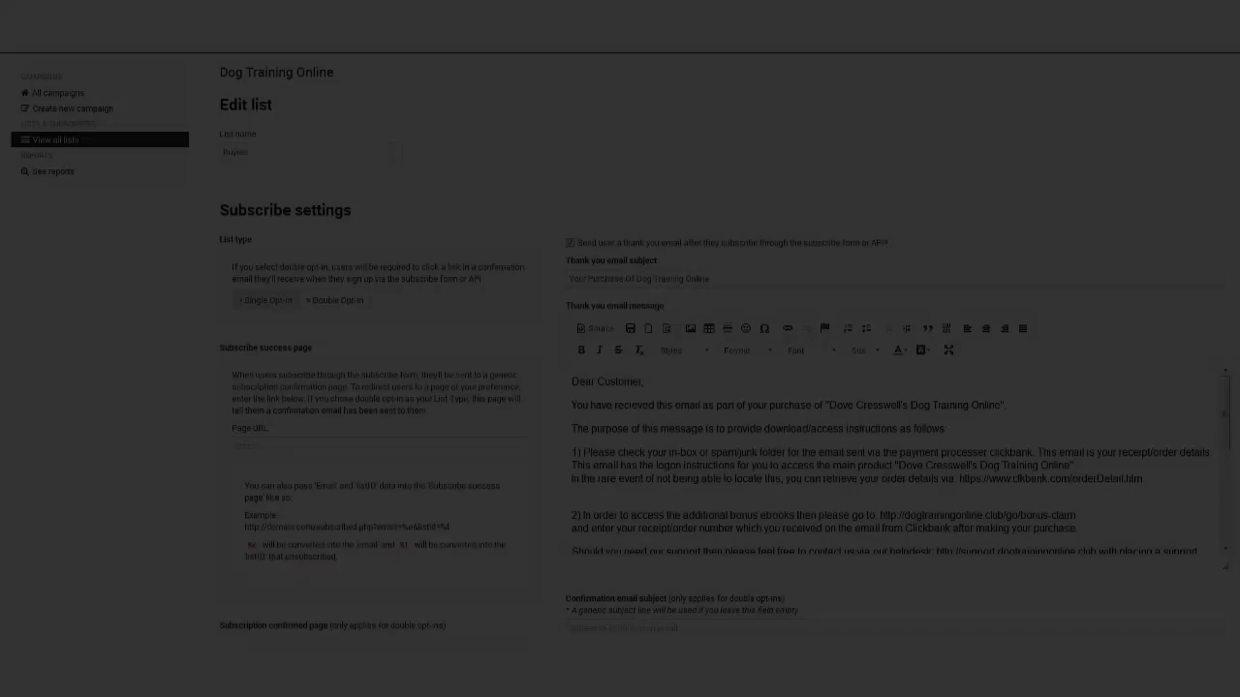
Read through the thank you email message in the Buyers list's subscribe settings.
scroll(620, 349, down, 1)
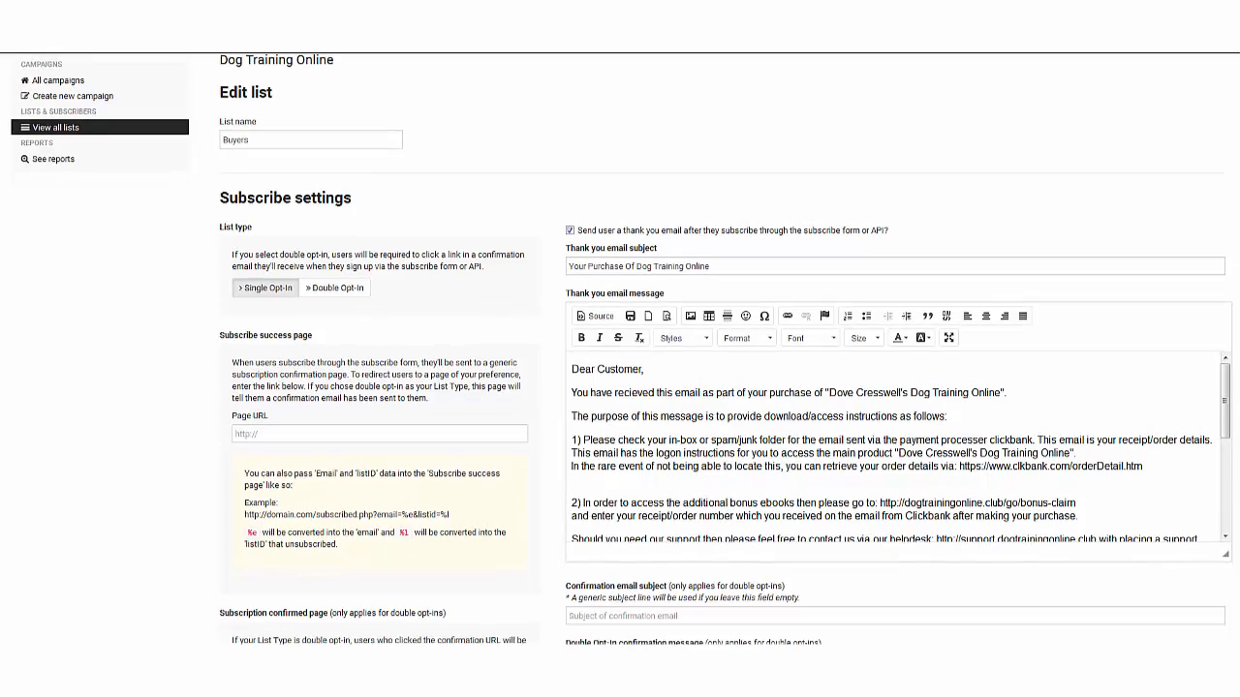
scroll(620, 349, down, 3)
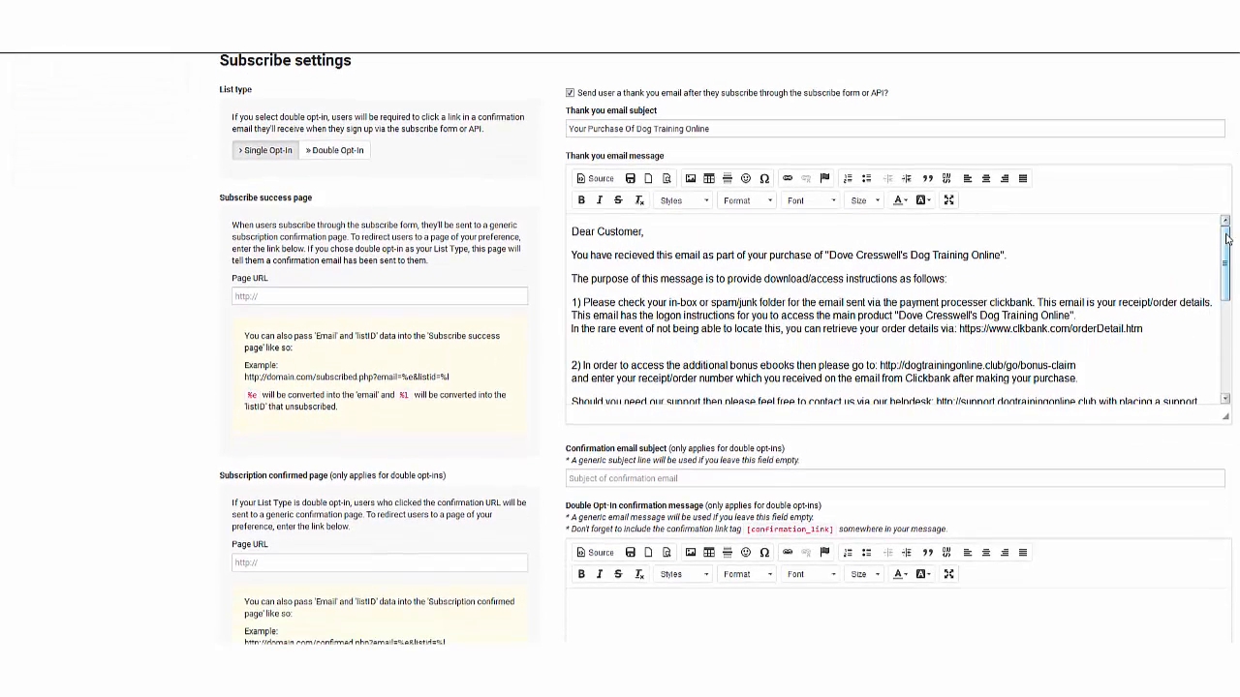
drag(1227, 240, 1227, 334)
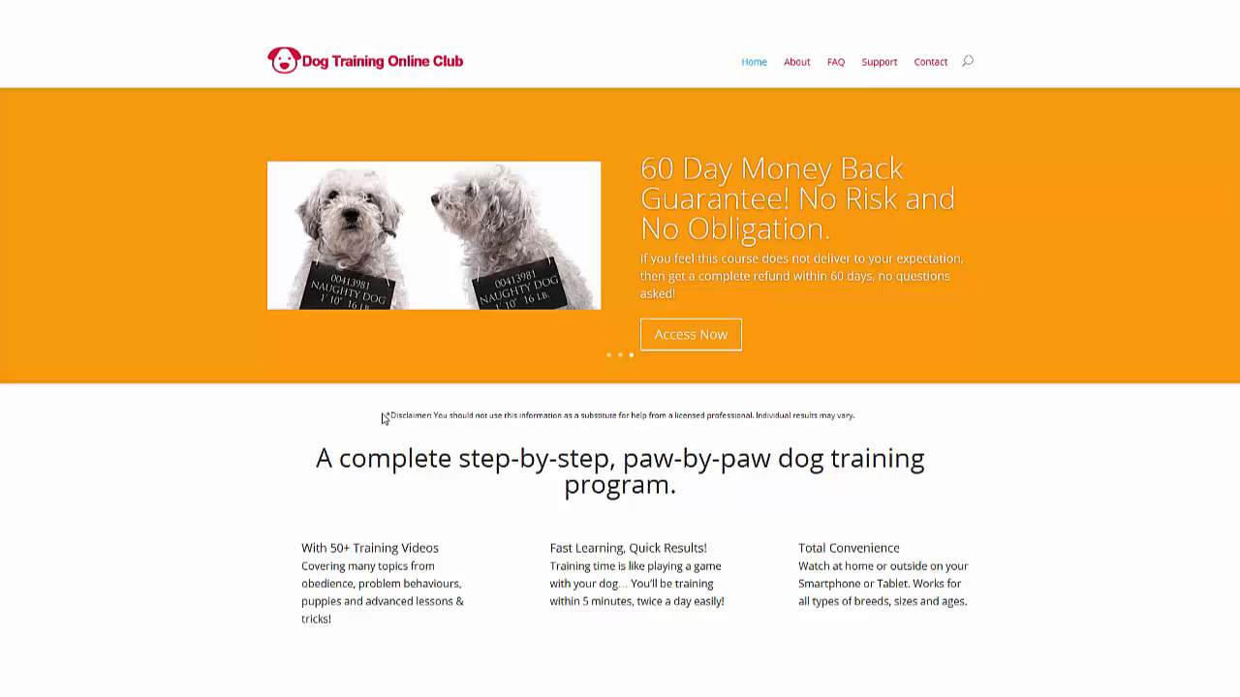
Examine the individual-results disclaimers below the home page's slider and near both "YES! Order Now" buttons.
drag(385, 414, 921, 424)
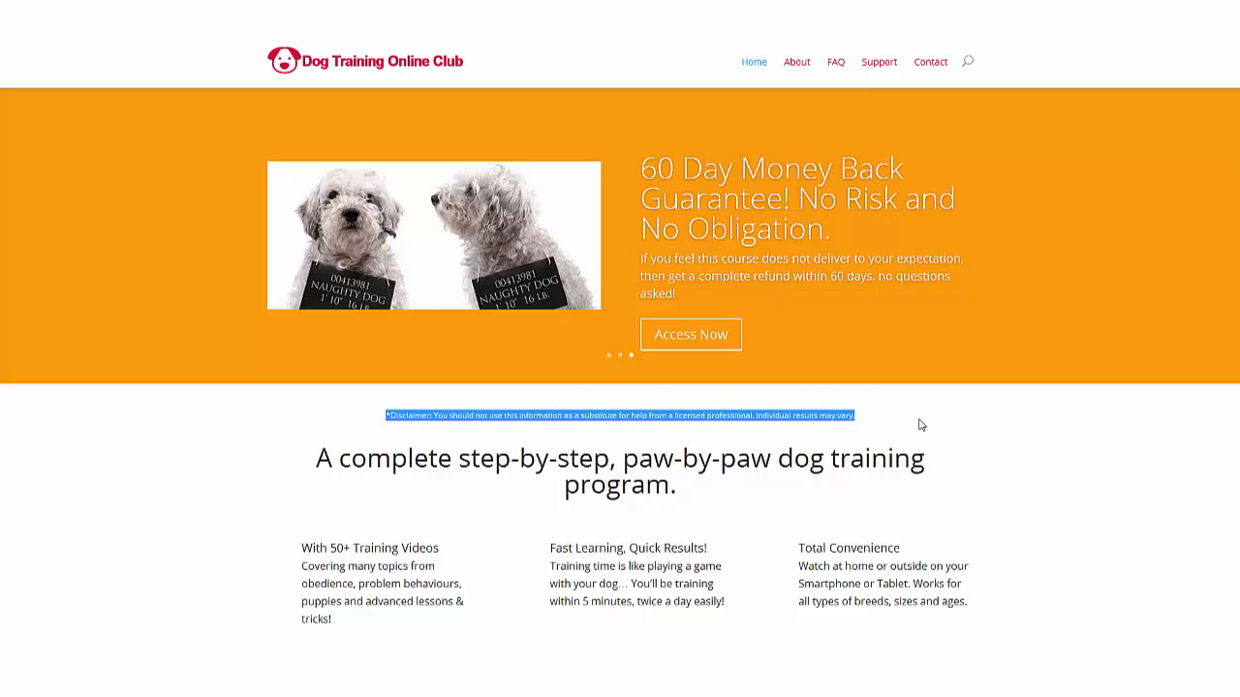
click(923, 425)
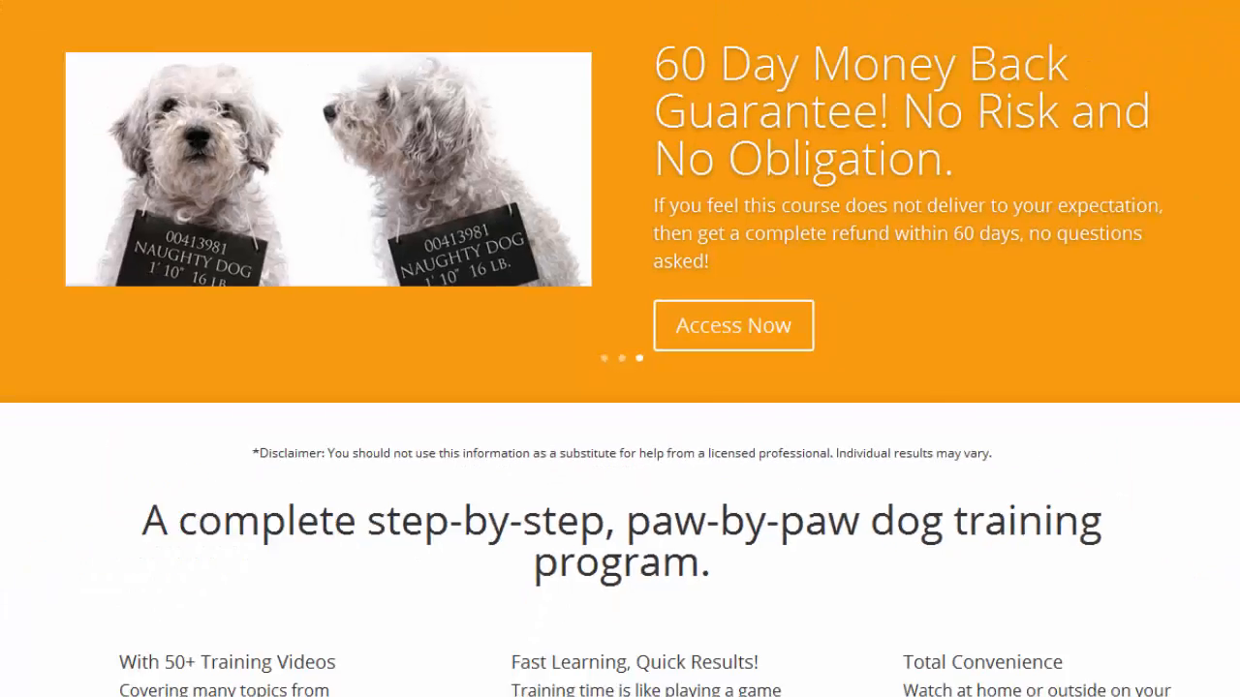
scroll(620, 388, down, 5)
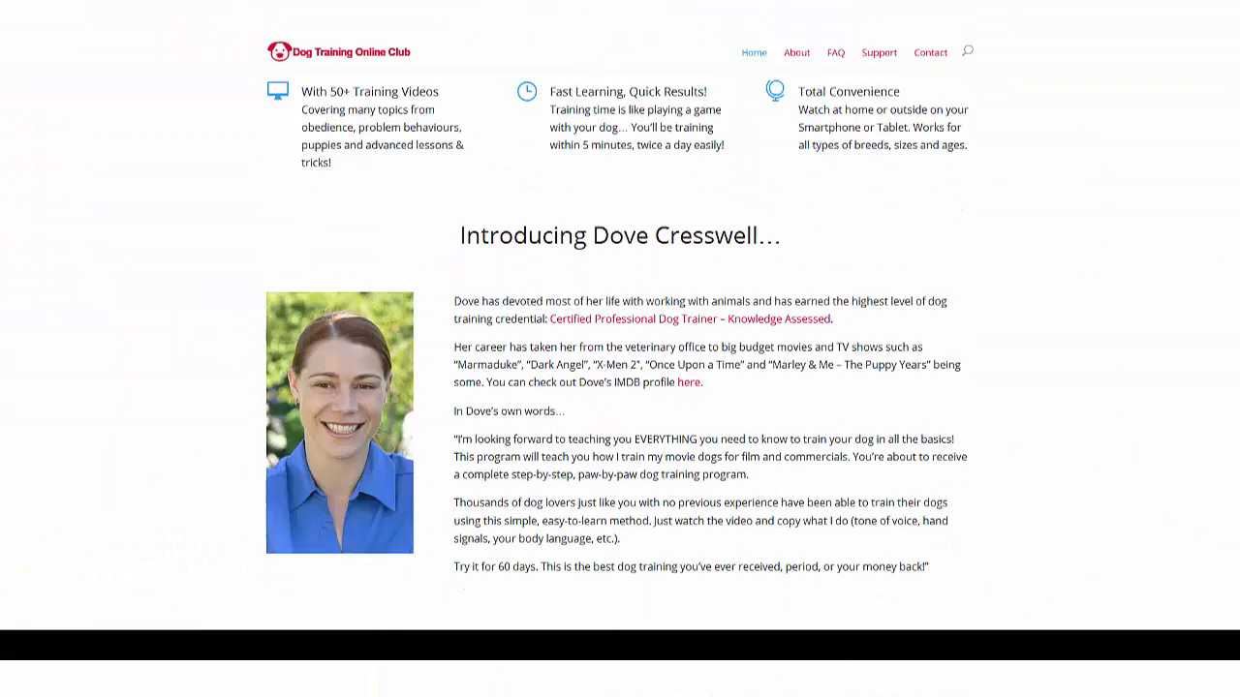
scroll(620, 387, down, 10)
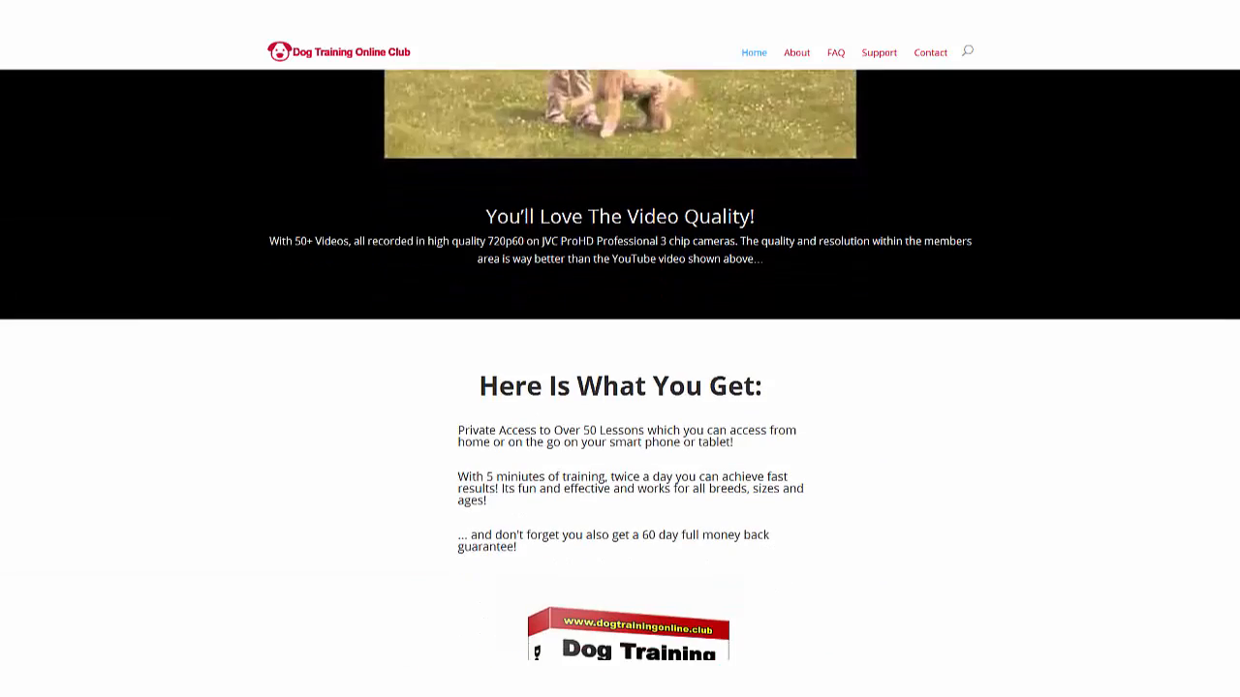
scroll(357, 497, down, 8)
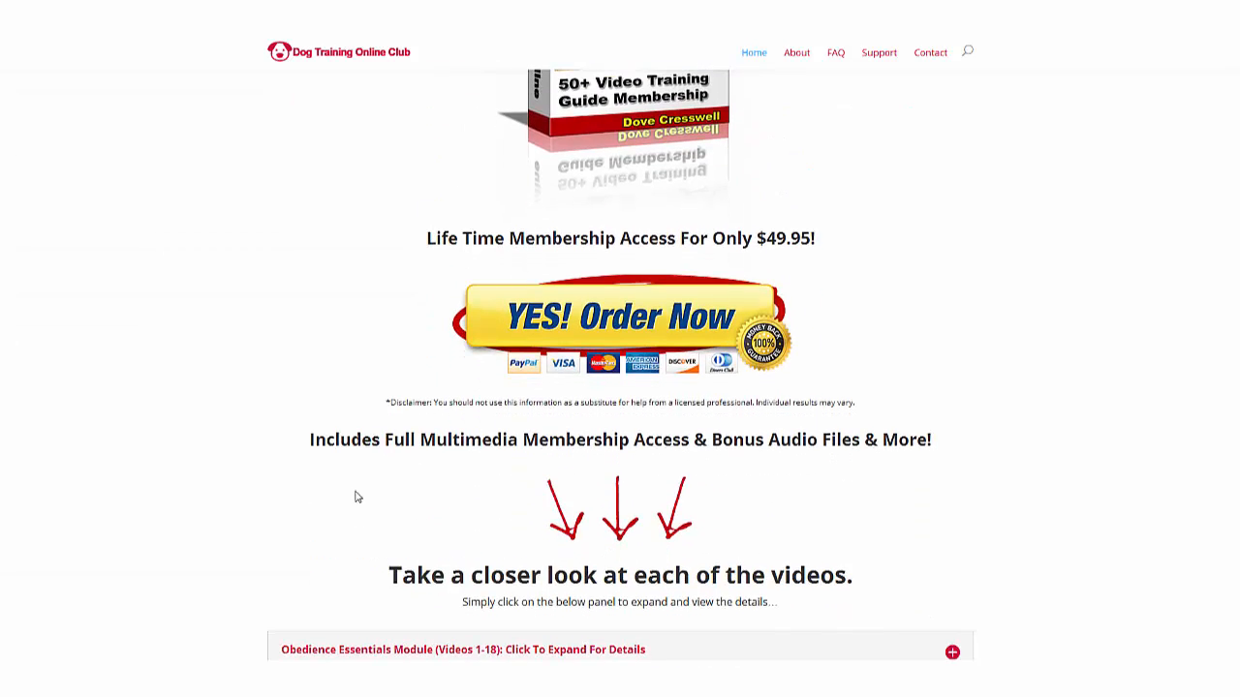
drag(385, 403, 1203, 352)
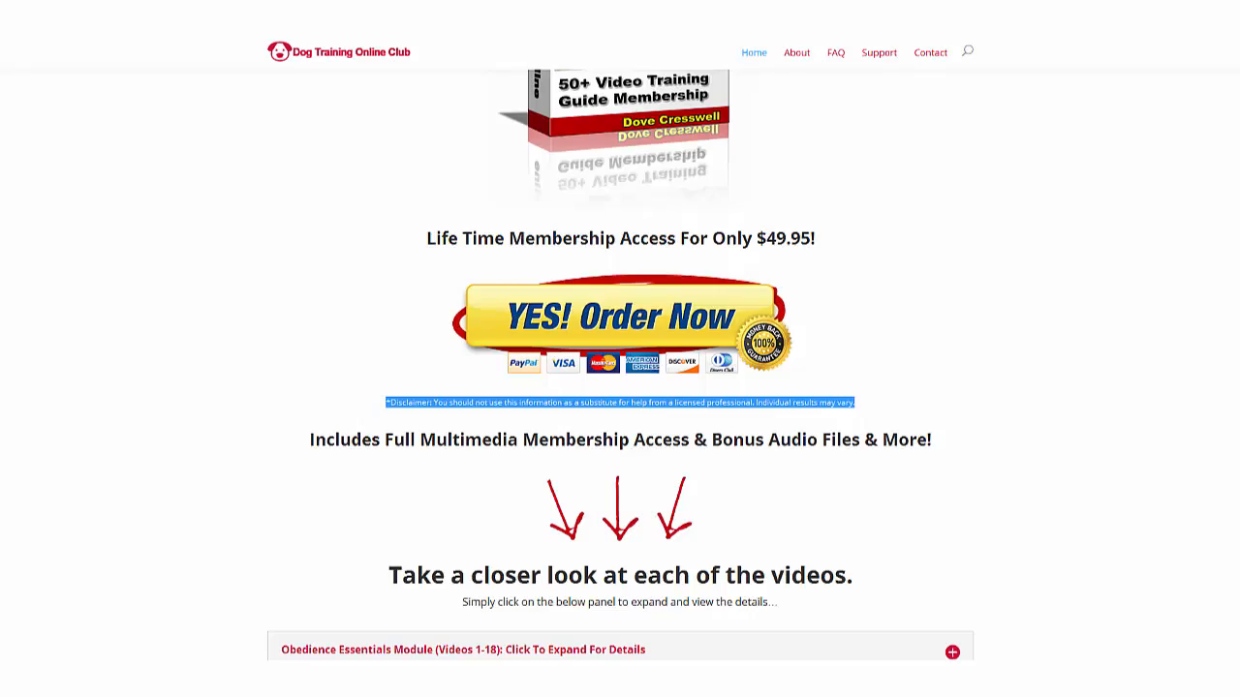
scroll(620, 387, down, 15)
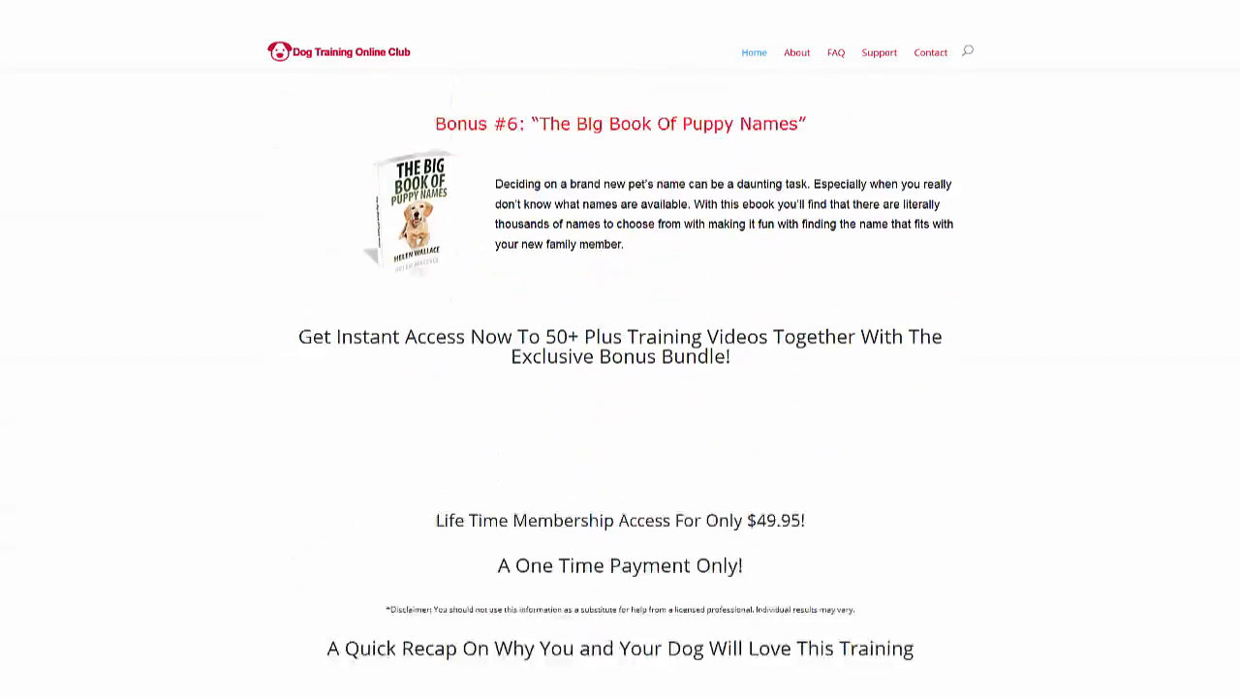
scroll(620, 388, down, 3)
drag(385, 381, 882, 381)
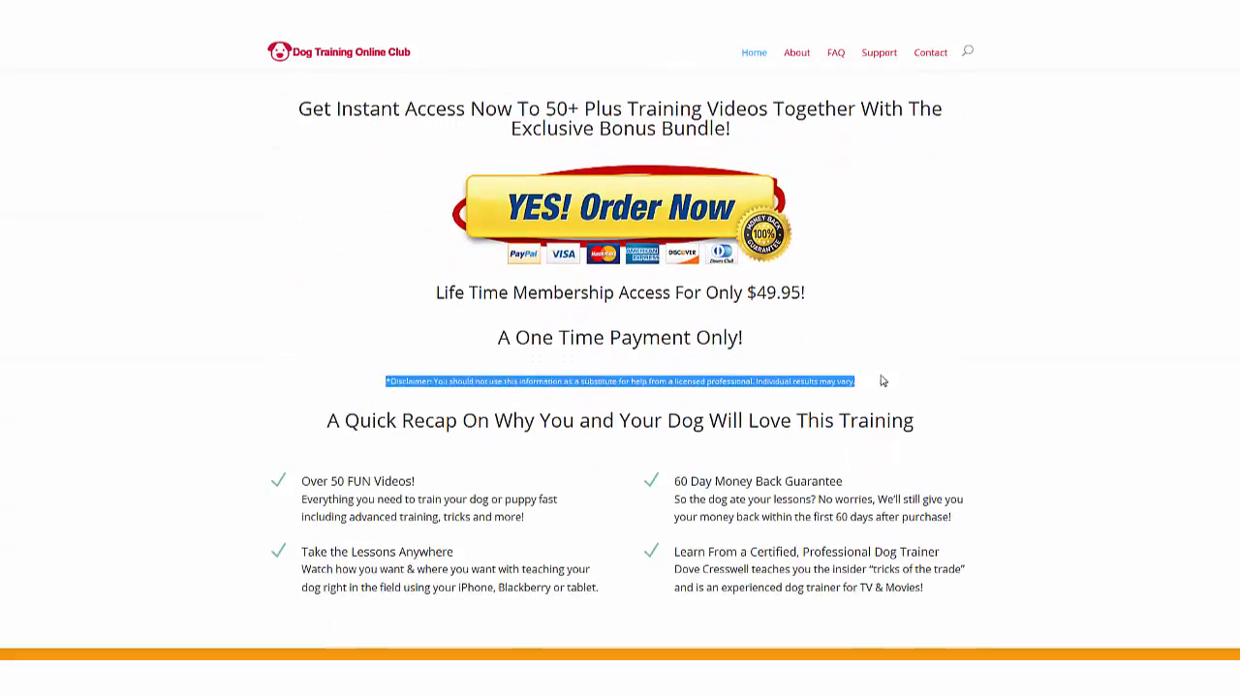
Check the legal notice in the home page footer and the business address on the Contact page.
scroll(836, 365, down, 3)
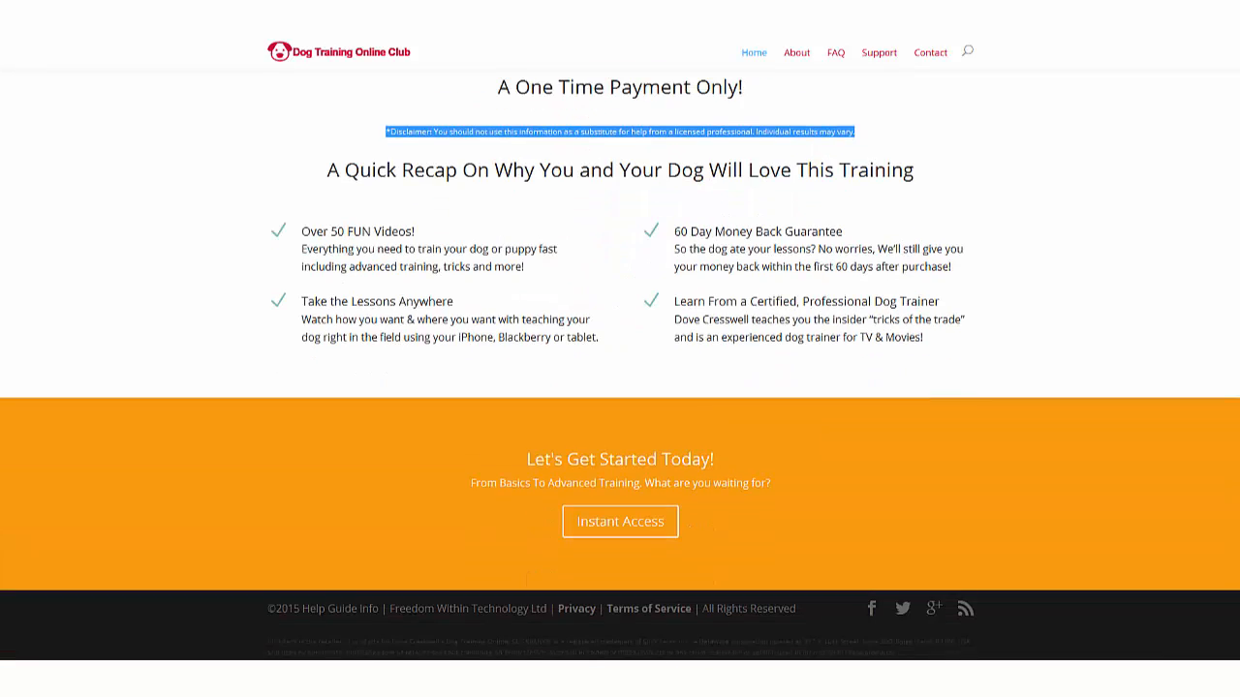
click(786, 632)
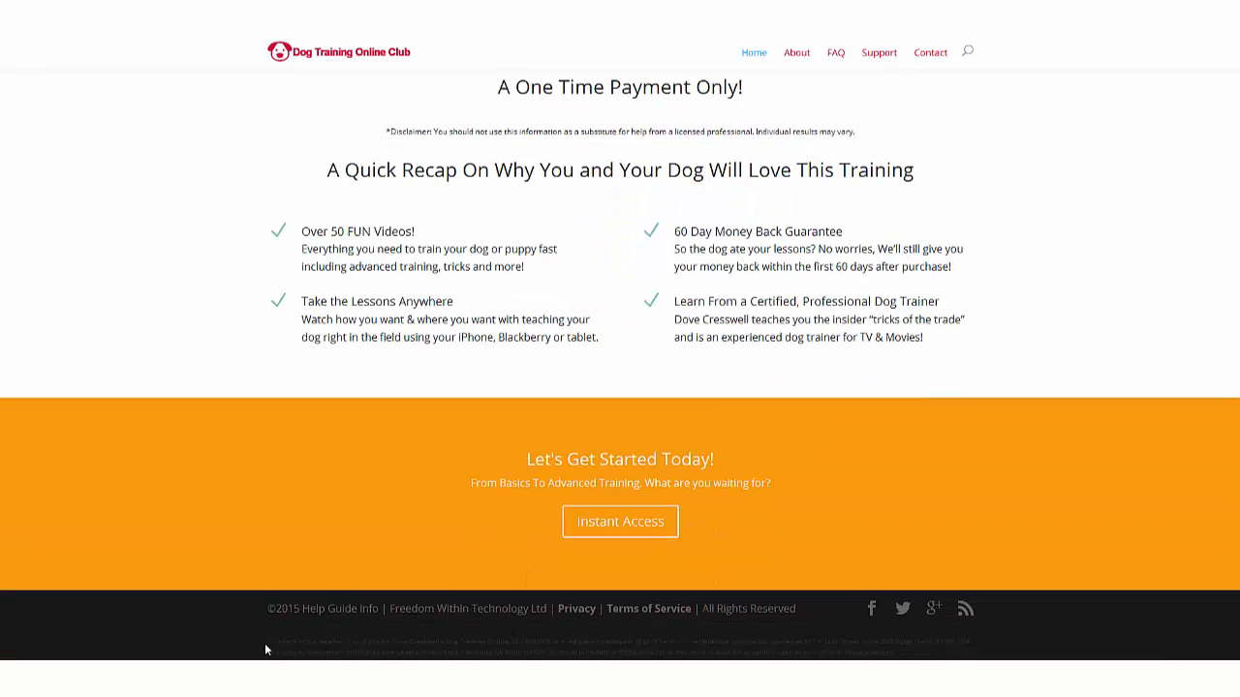
drag(265, 640, 916, 659)
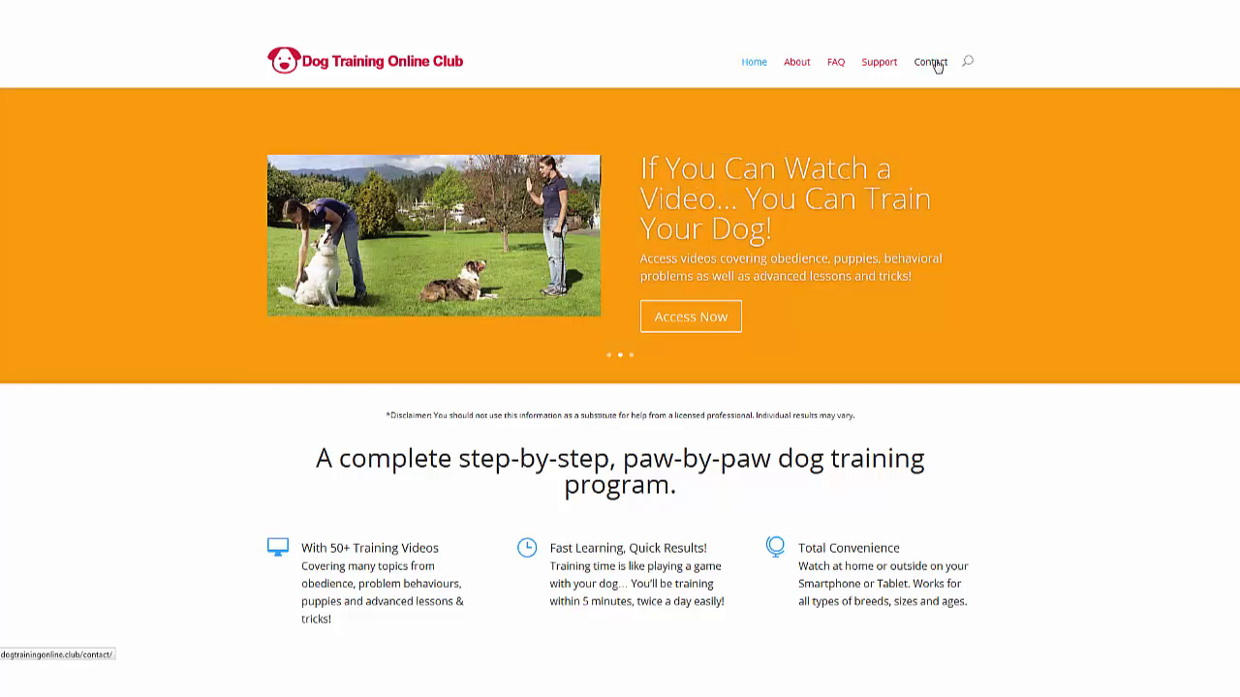
click(937, 66)
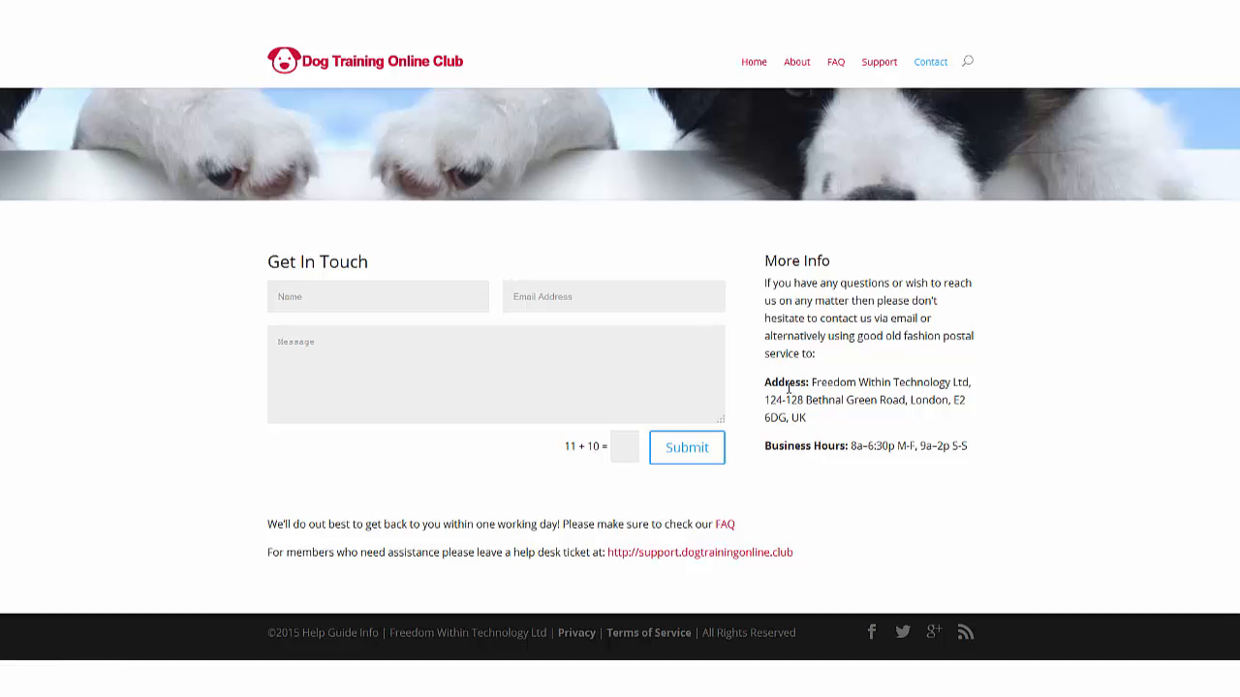
drag(766, 383, 855, 418)
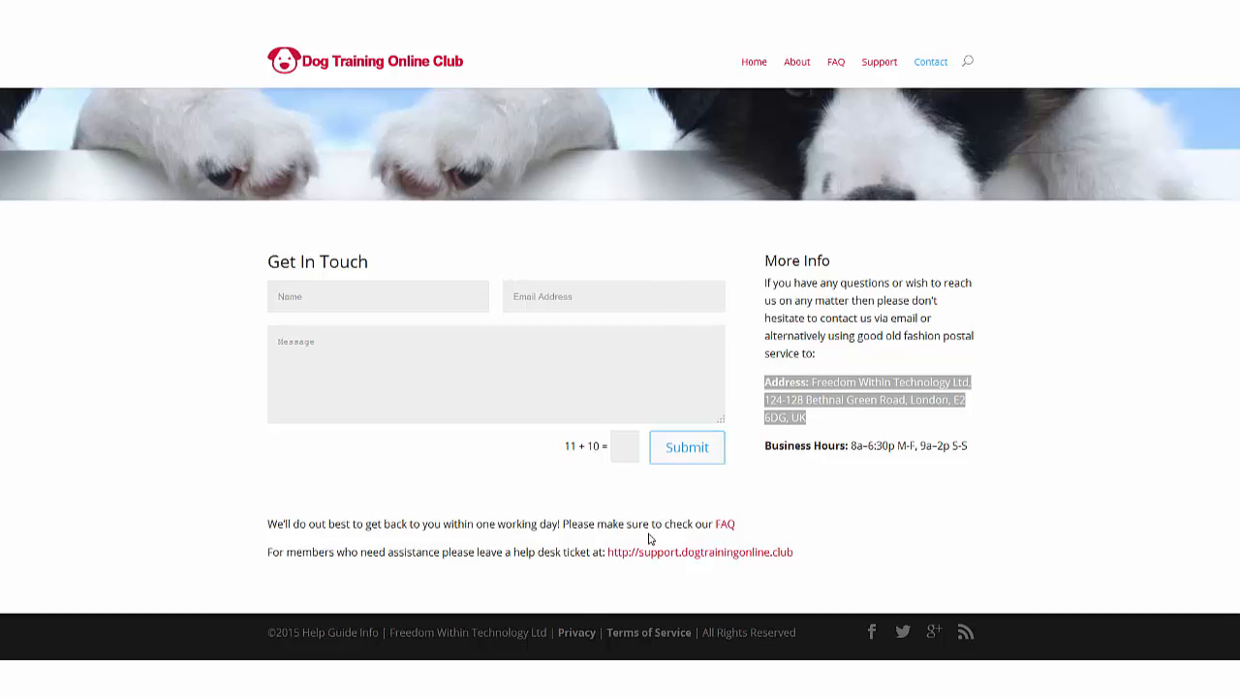
Review the website's Privacy Policy and its Terms and Conditions from beginning to end, including the disclaimer and company details.
click(579, 639)
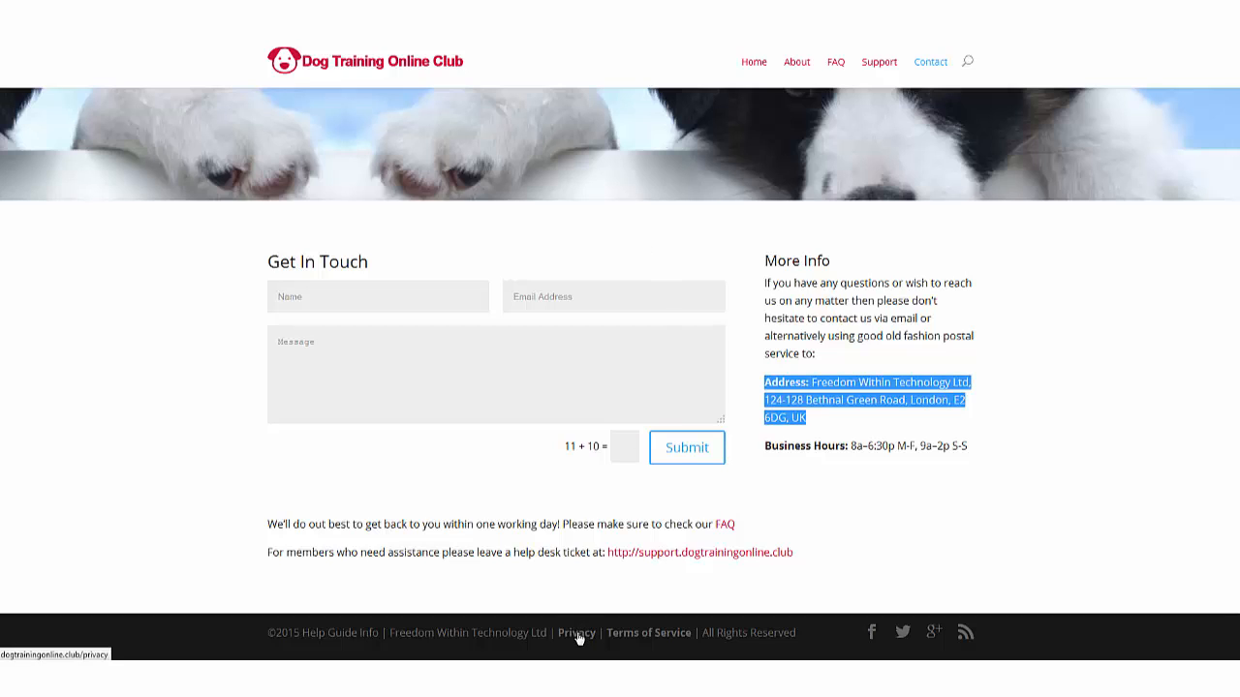
click(579, 638)
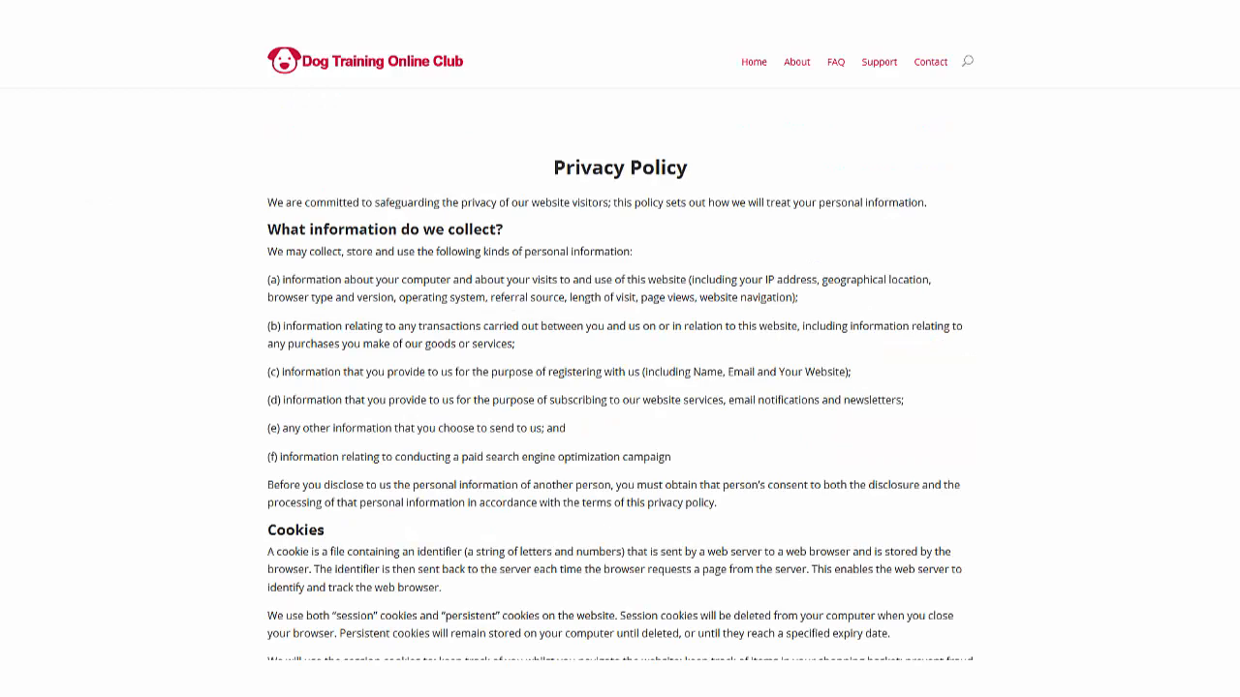
scroll(620, 387, down, 20)
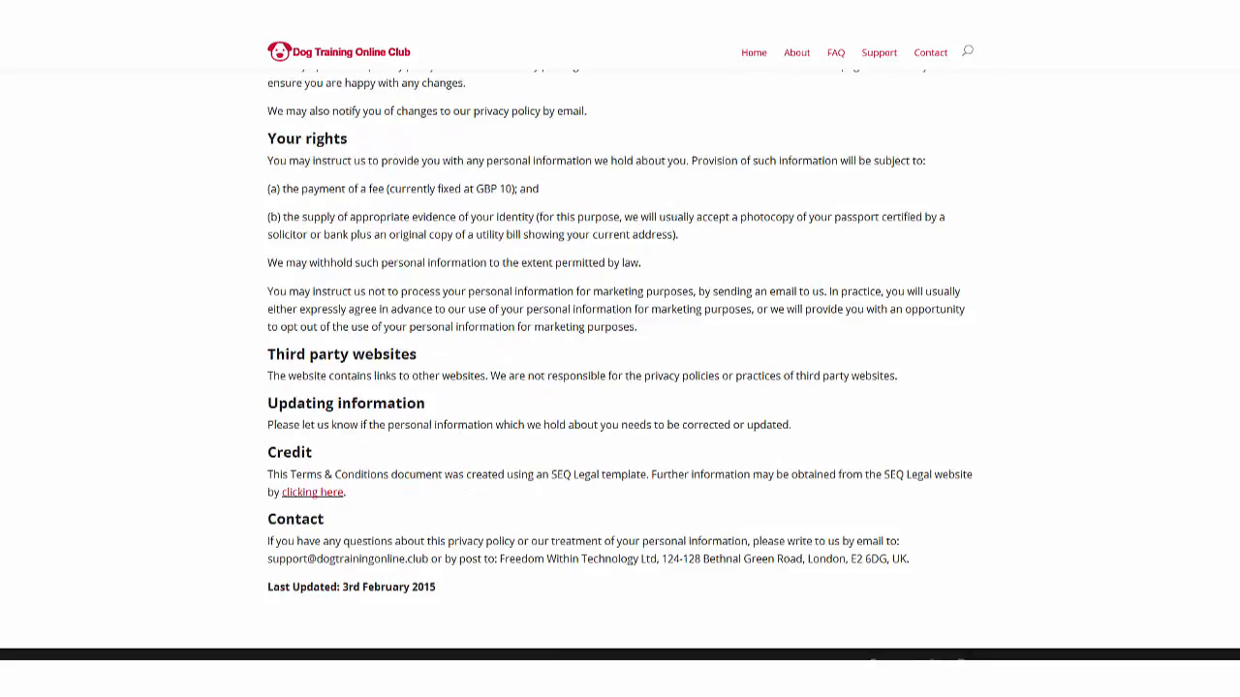
scroll(1213, 618, down, 1)
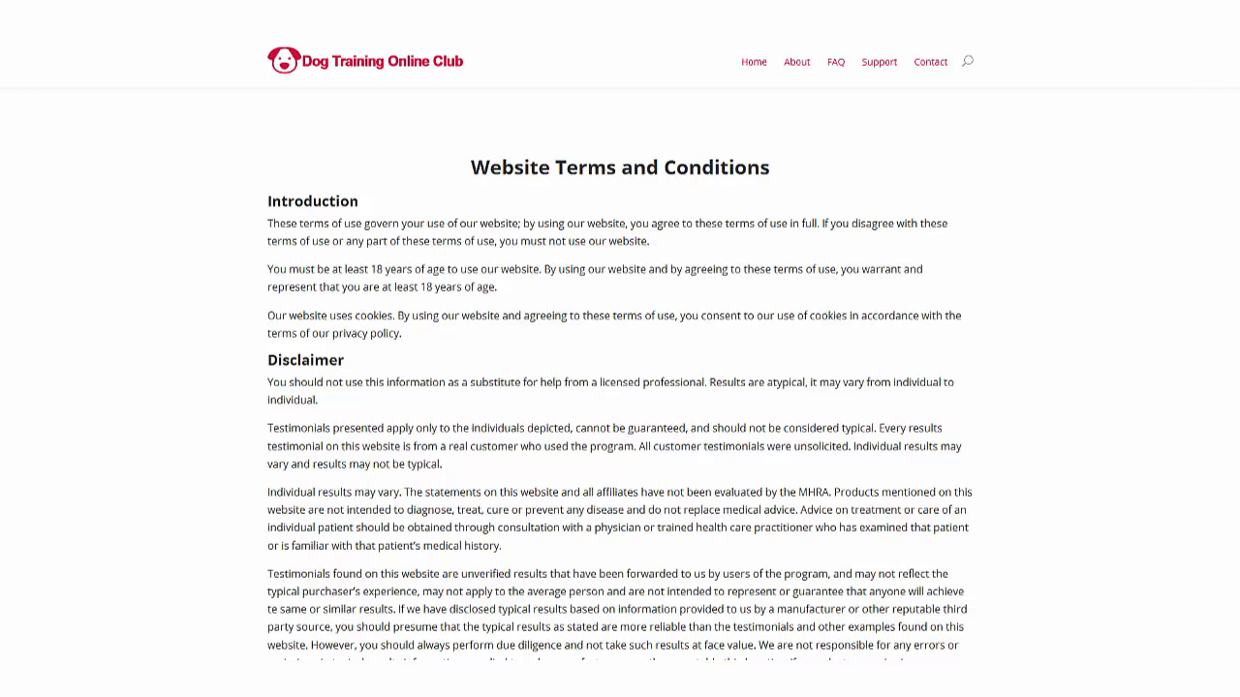
scroll(620, 368, down, 20)
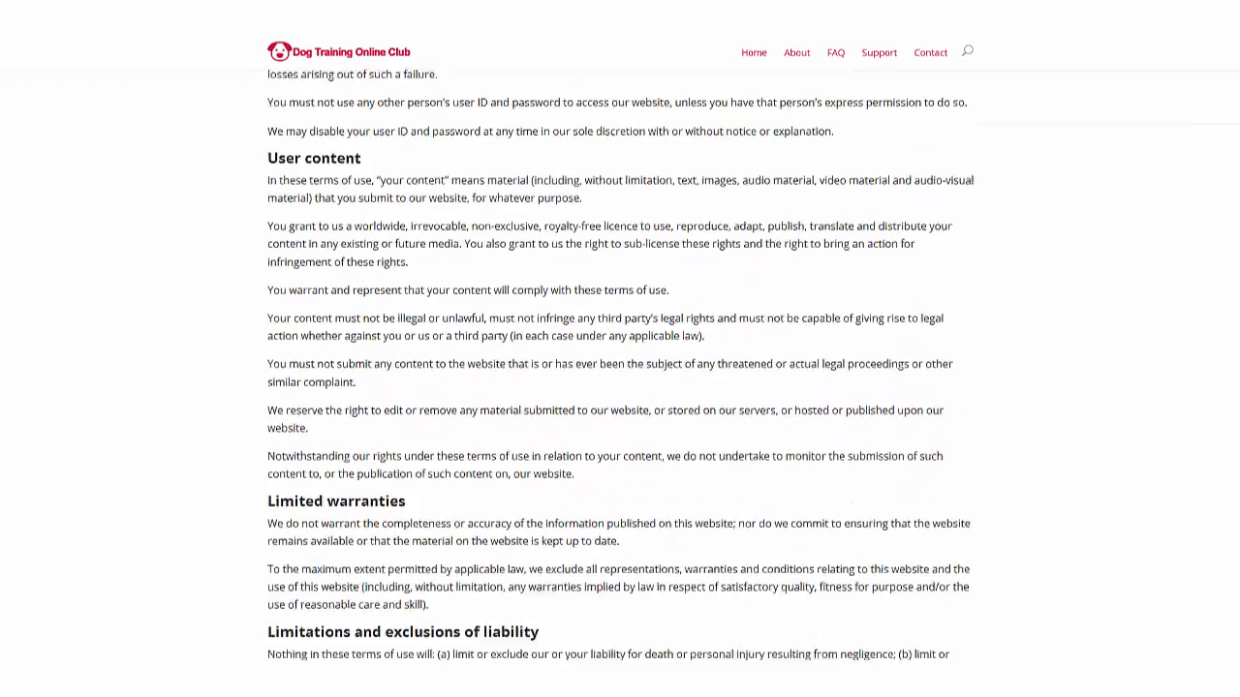
scroll(1078, 334, down, 5)
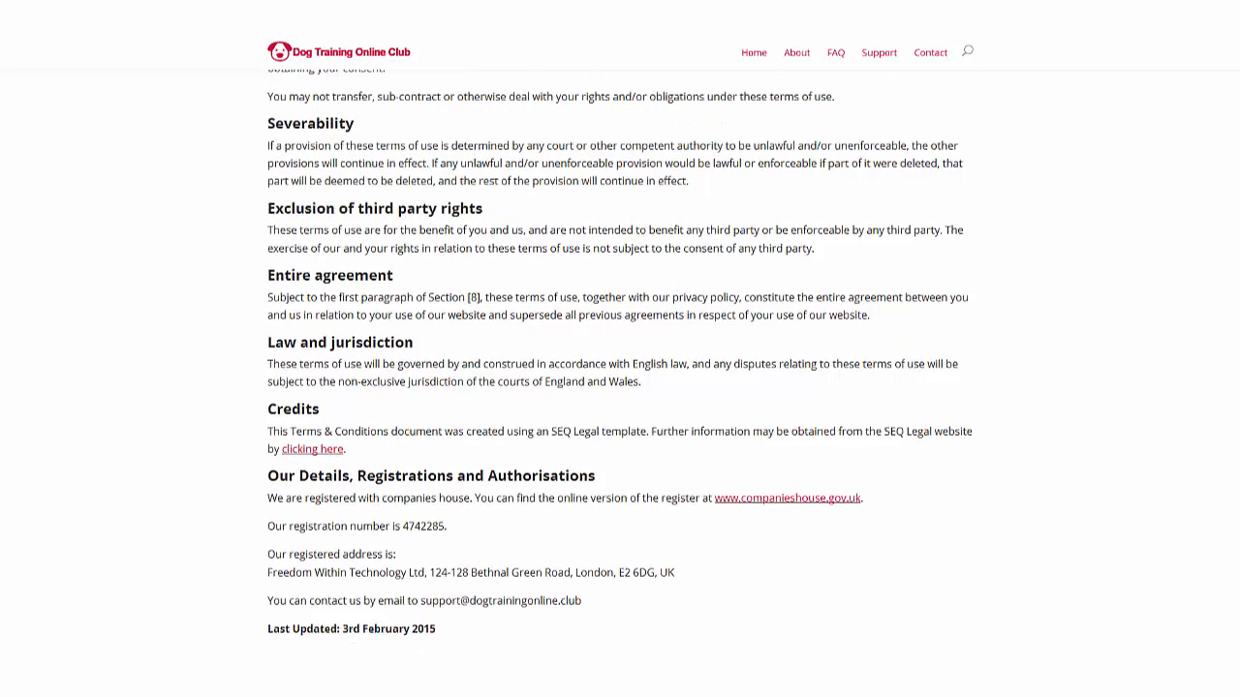